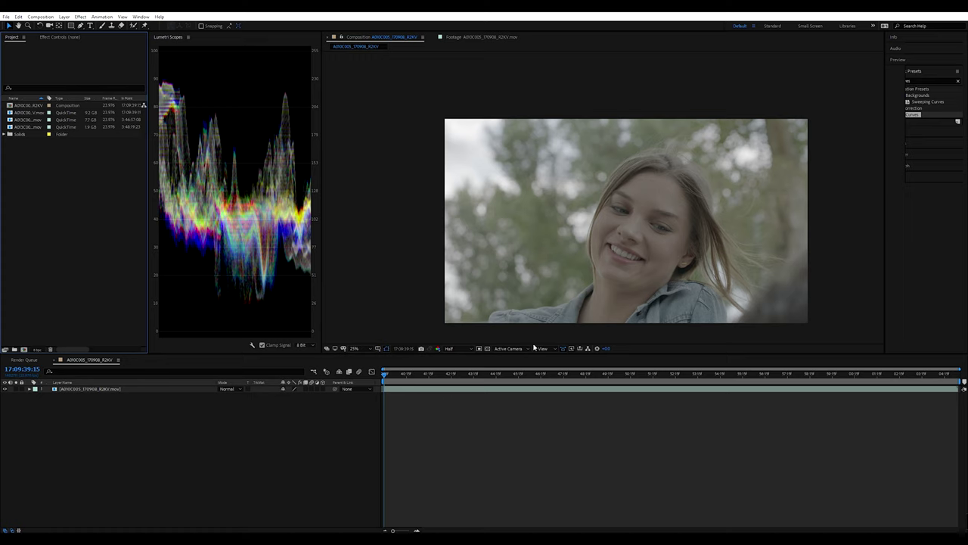
Widen the composition viewer, check the face framing, and change the project colour depth.
left_click(603, 271)
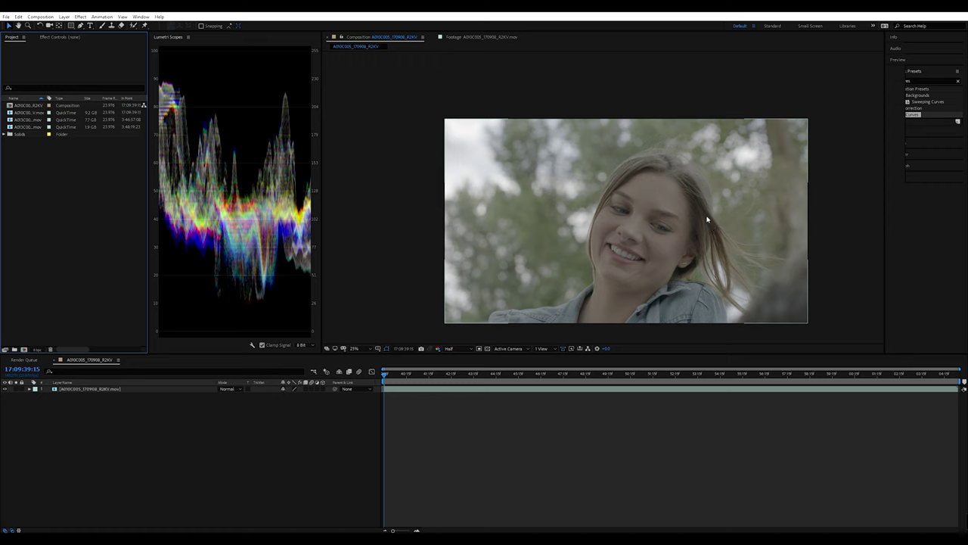
left_click(404, 176)
left_click_drag(322, 176, 284, 176)
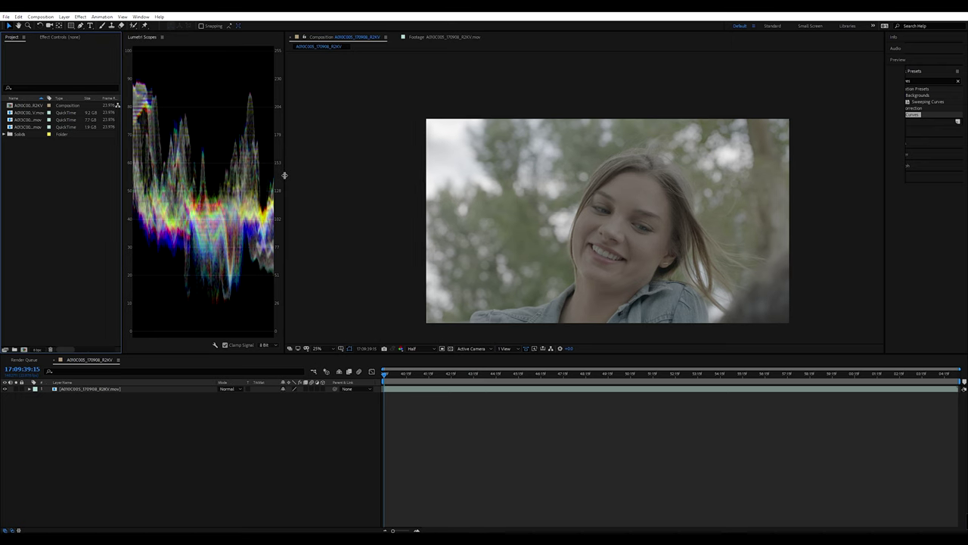
key("period")
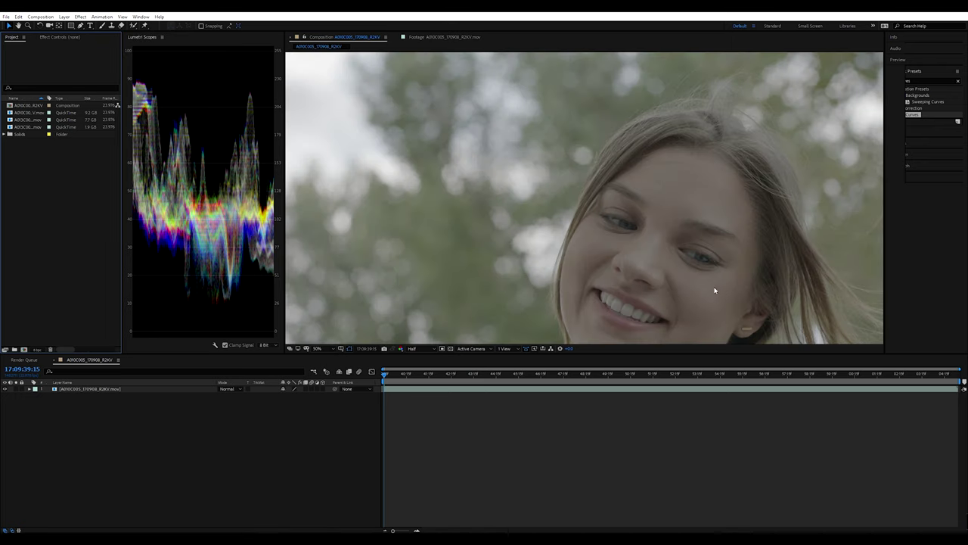
key("comma")
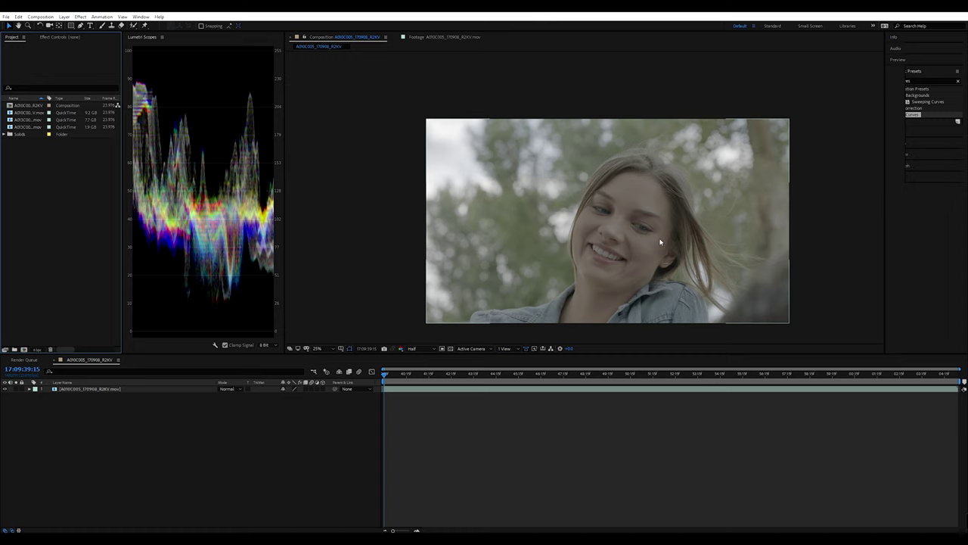
left_click_drag(628, 242, 588, 207)
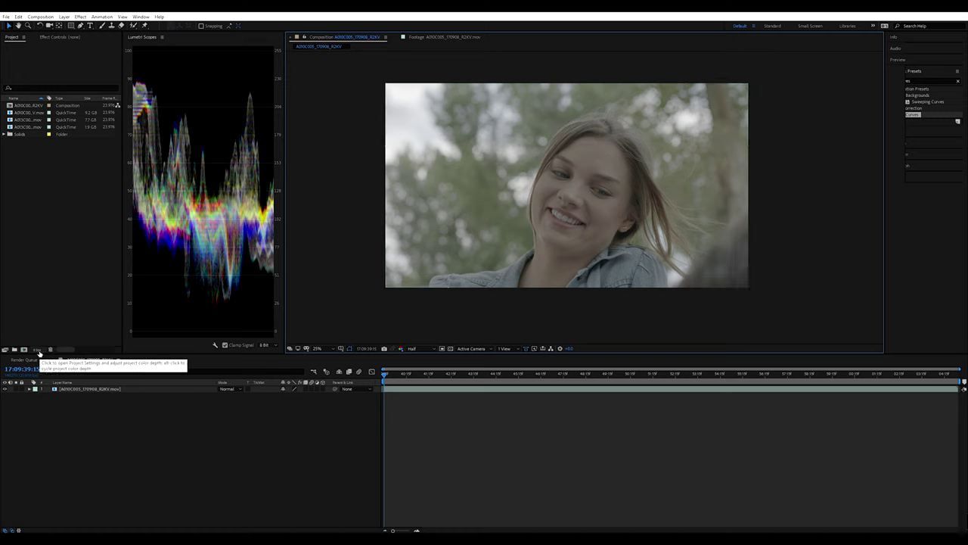
left_click(39, 353, "alt")
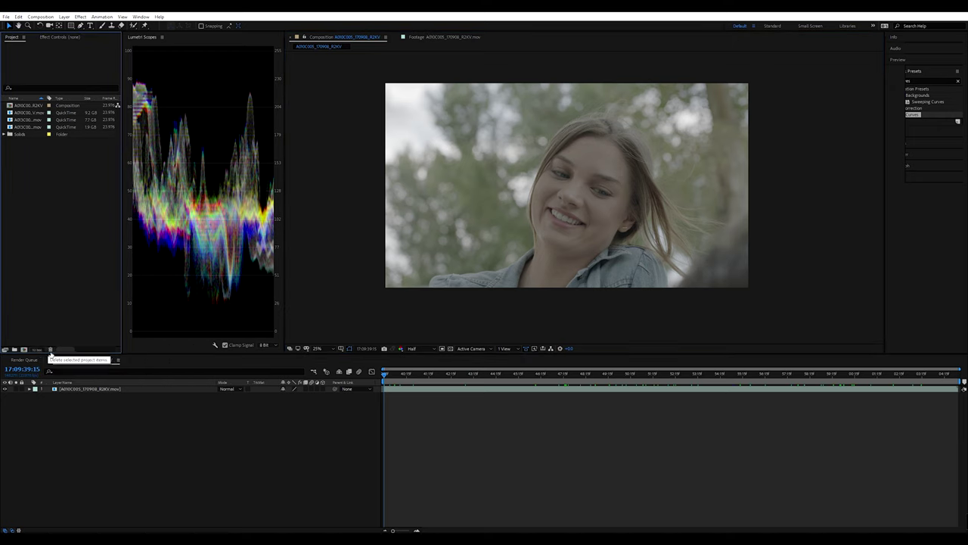
Create an adjustment layer above the footage and drop Lumetri Color from a 'lum' search onto it.
left_click(521, 185)
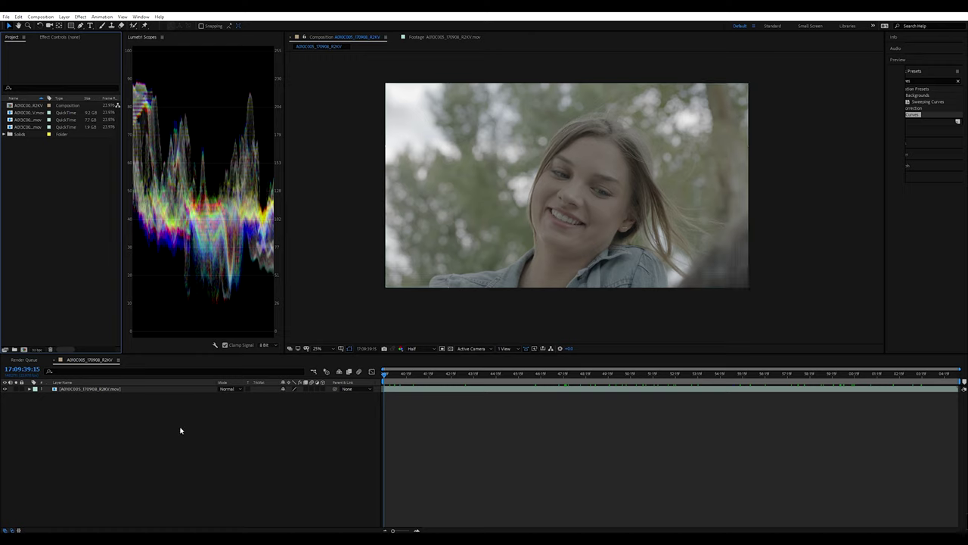
left_click(116, 392)
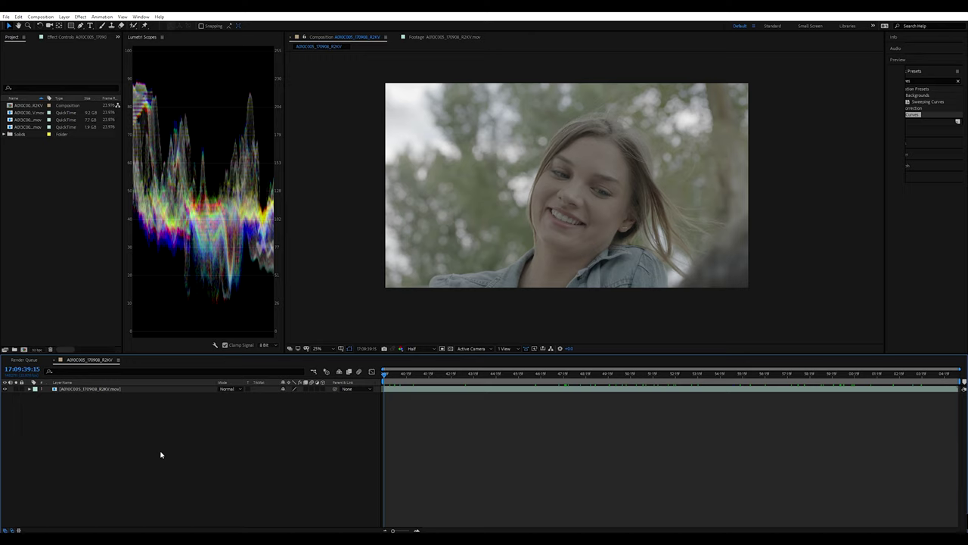
key("ctrl+alt+y")
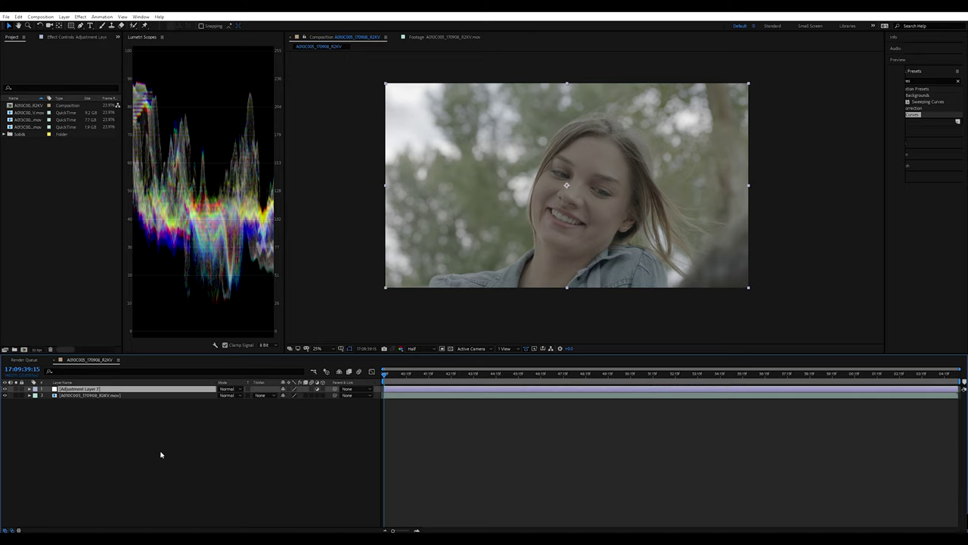
left_click(923, 81)
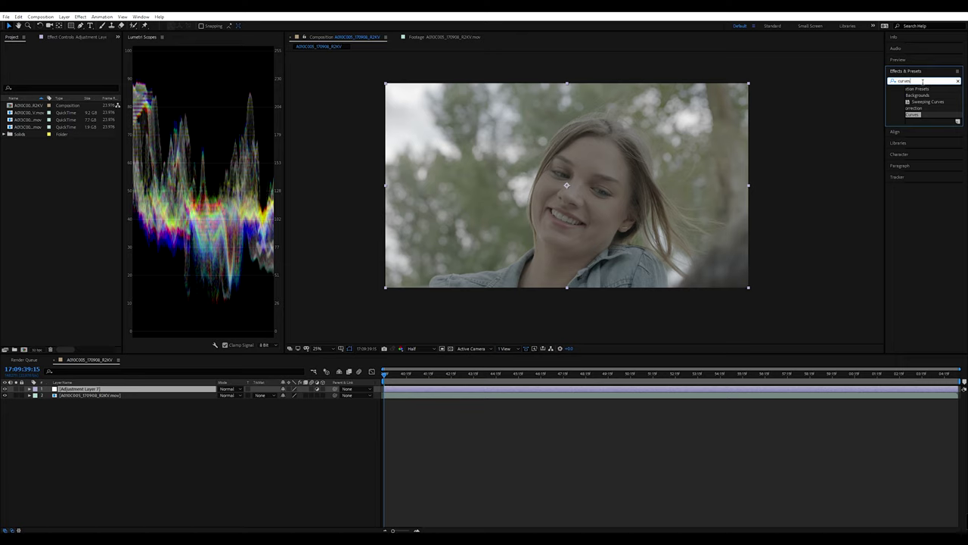
key("BackSpace")
key("BackSpace")
key("BackSpace")
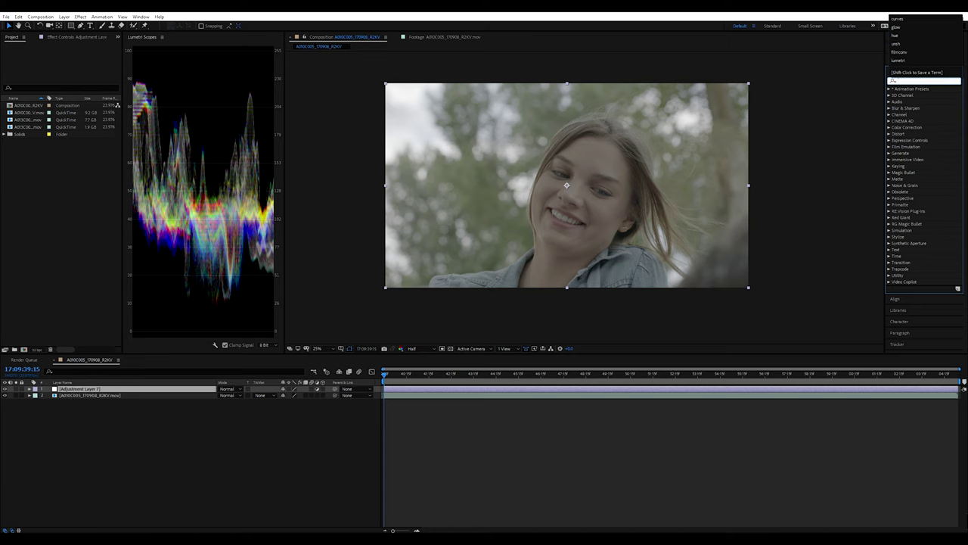
type("lum")
left_click_drag(925, 134, 549, 245)
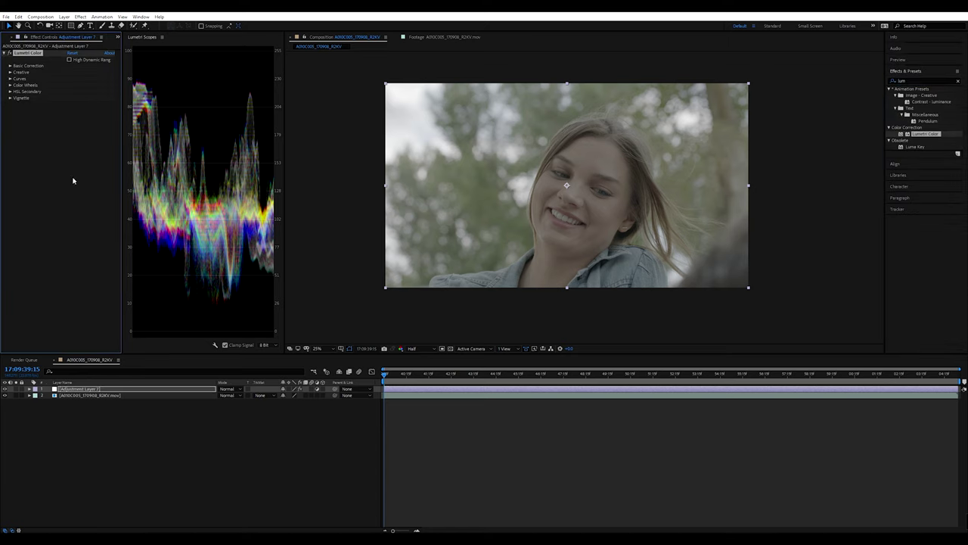
Raise Lumetri Basic Correction Saturation to about 148.
left_click(10, 66)
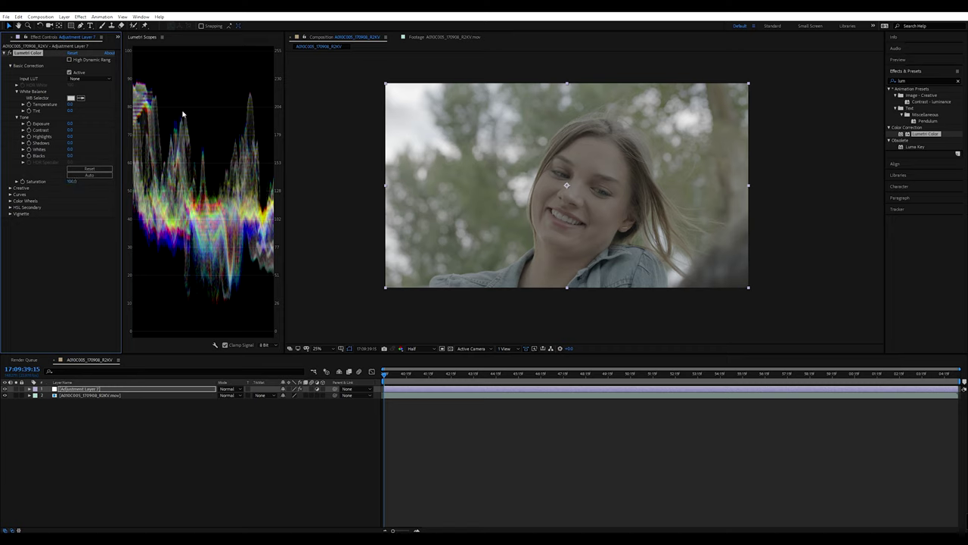
left_click(163, 89)
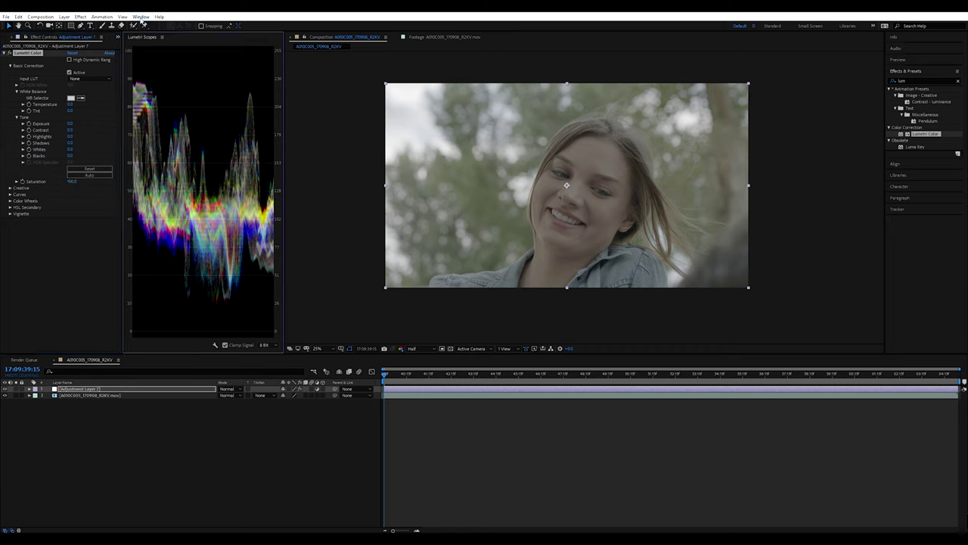
left_click(140, 16)
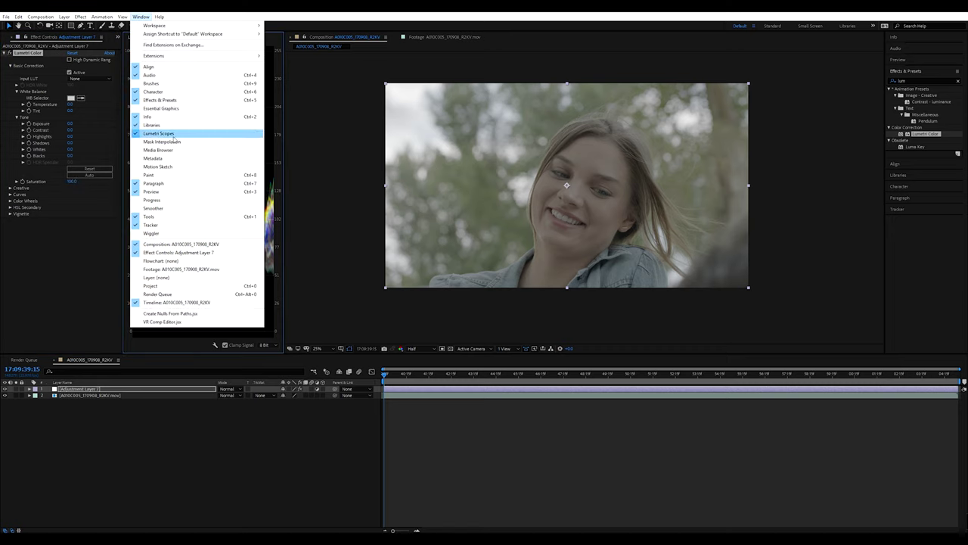
left_click(309, 159)
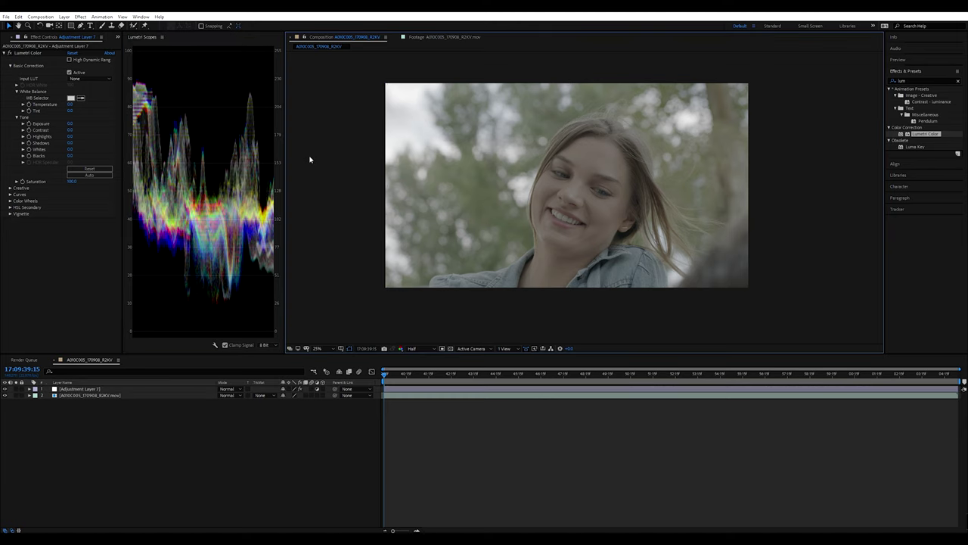
left_click_drag(72, 181, 108, 184)
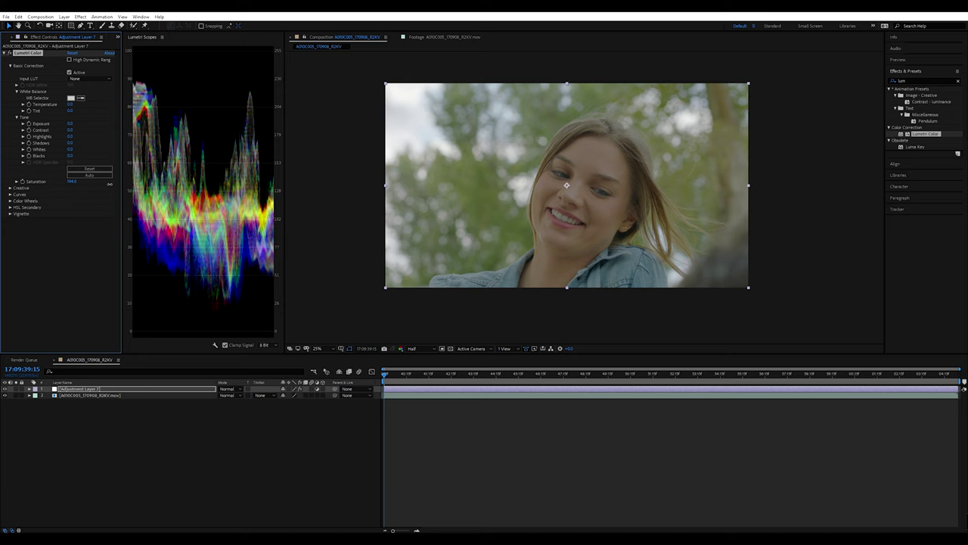
left_click_drag(108, 184, 100, 187)
Select the adjustment layer and search Effects & Presets for 'curves'.
left_click(124, 388)
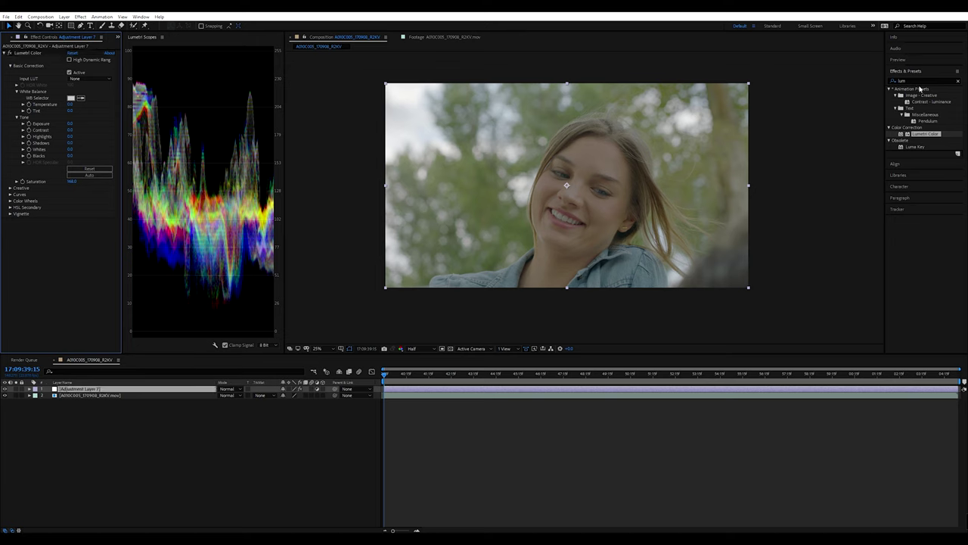
left_click(917, 80)
type("curves")
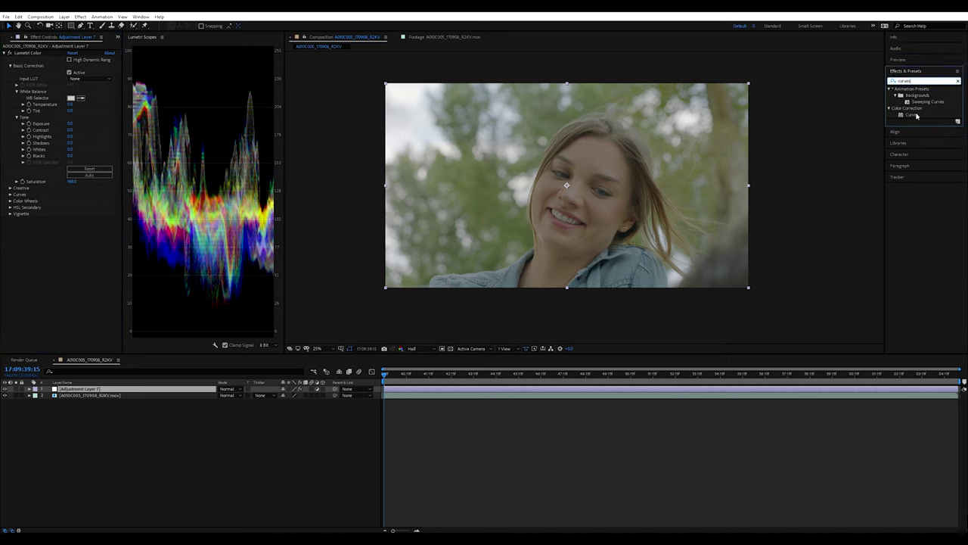
Apply Curves and pull the RGB white point slightly down, undoing a black-point tweak.
double_click(912, 115)
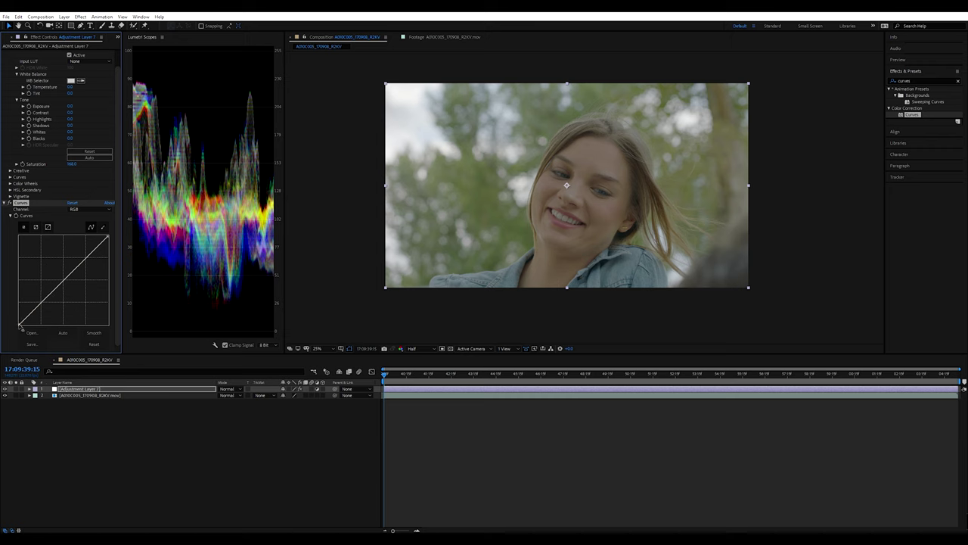
left_click_drag(19, 324, 26, 331)
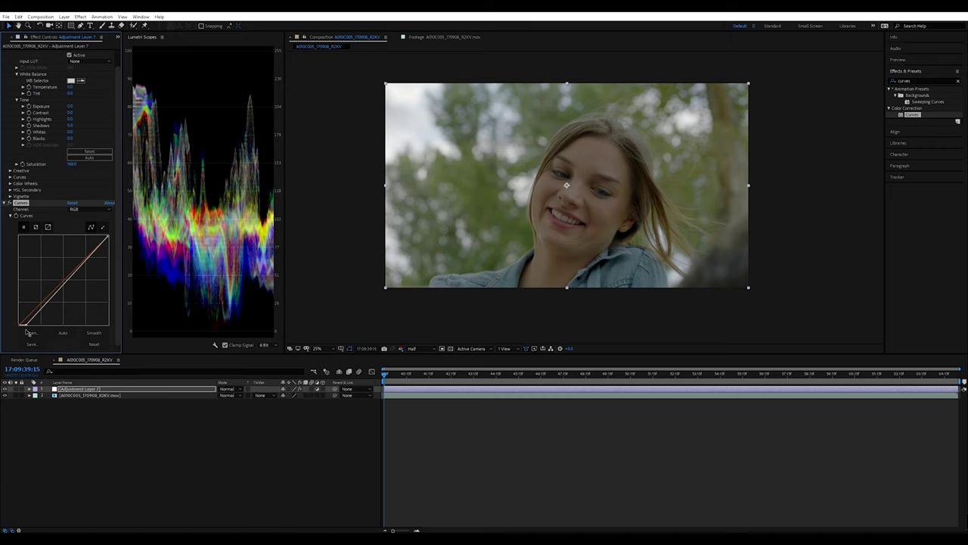
key("ctrl+z")
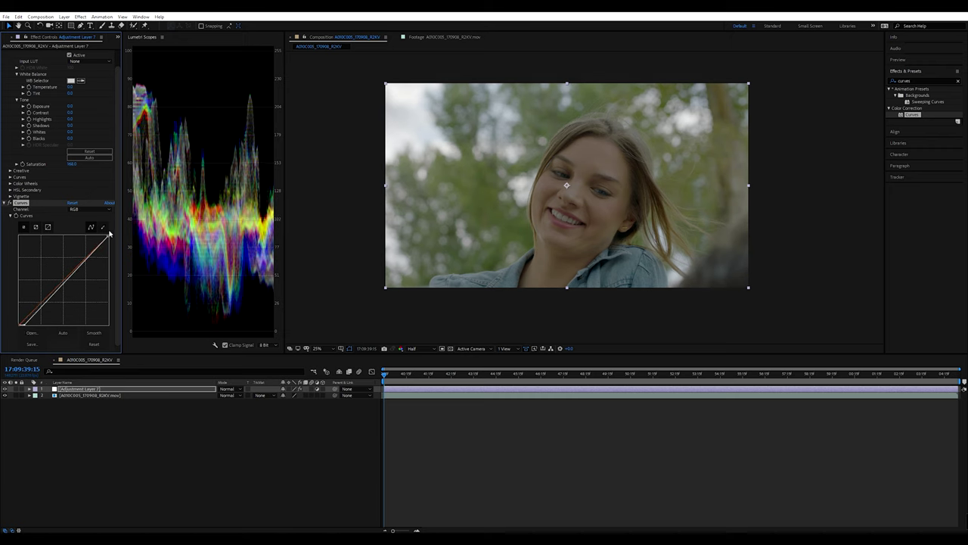
left_click_drag(107, 236, 108, 239)
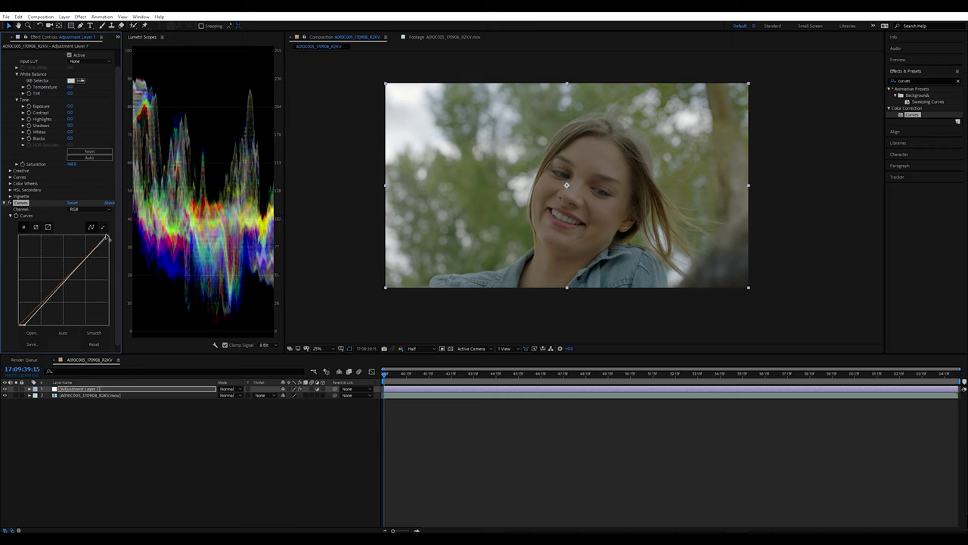
left_click_drag(106, 238, 104, 235)
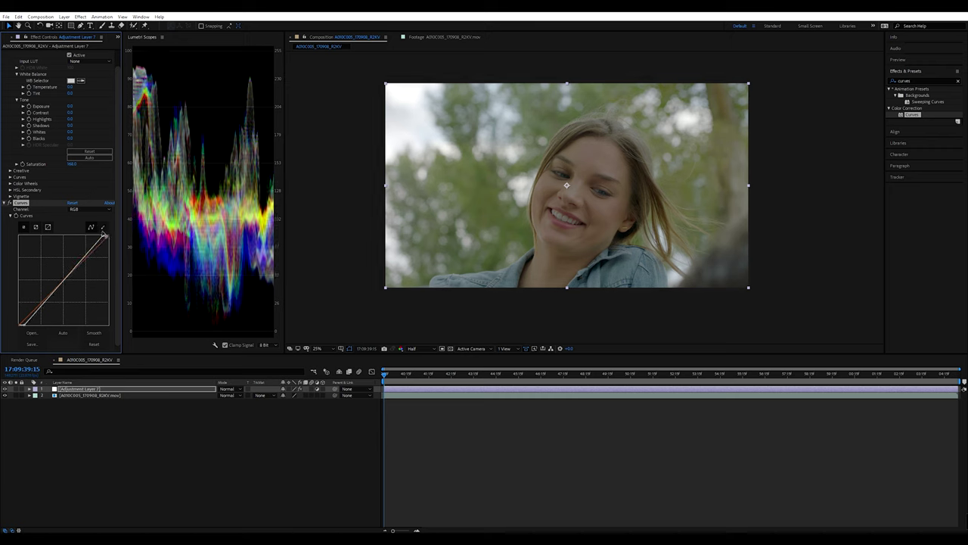
left_click_drag(104, 235, 103, 237)
left_click(102, 227)
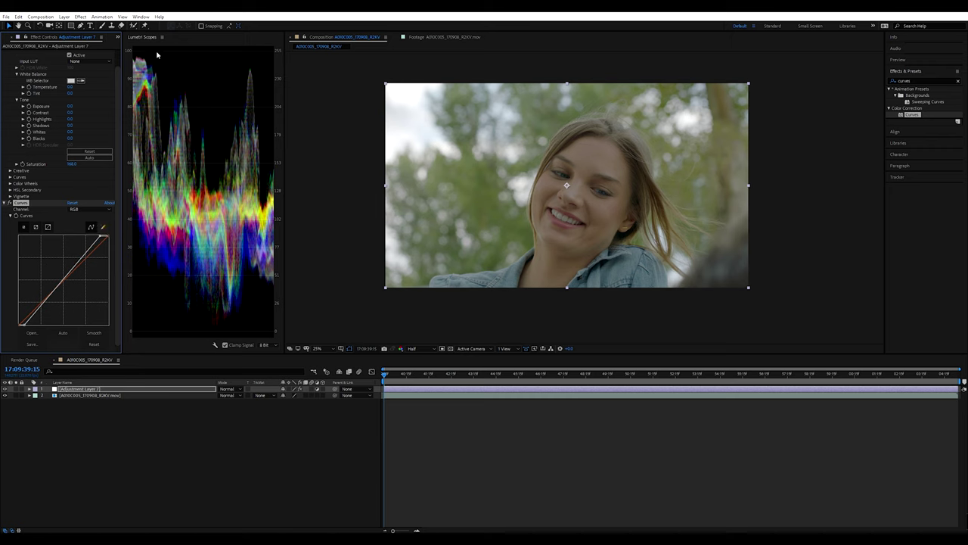
Add upper and lower curve points to form a gentle S-curve, then check a later frame.
left_click(83, 255)
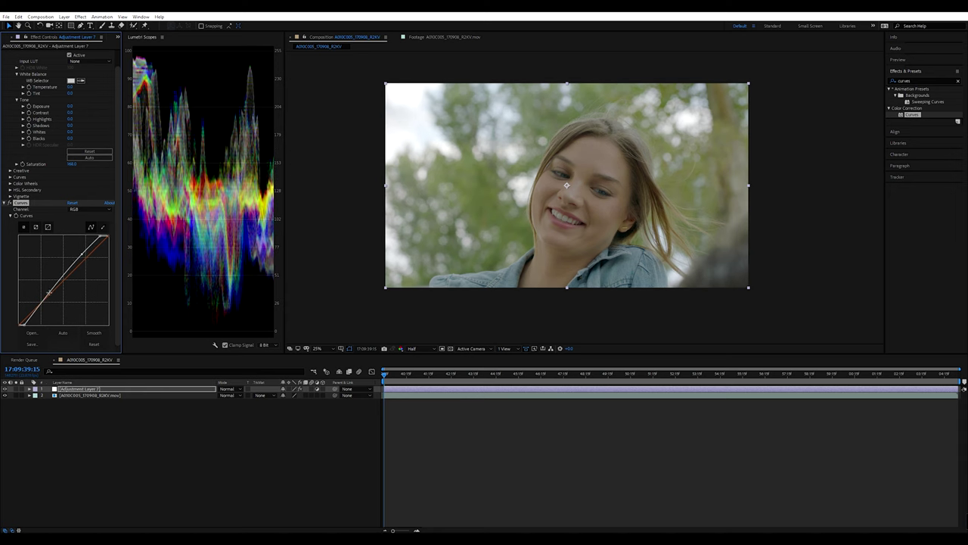
left_click_drag(48, 292, 48, 296)
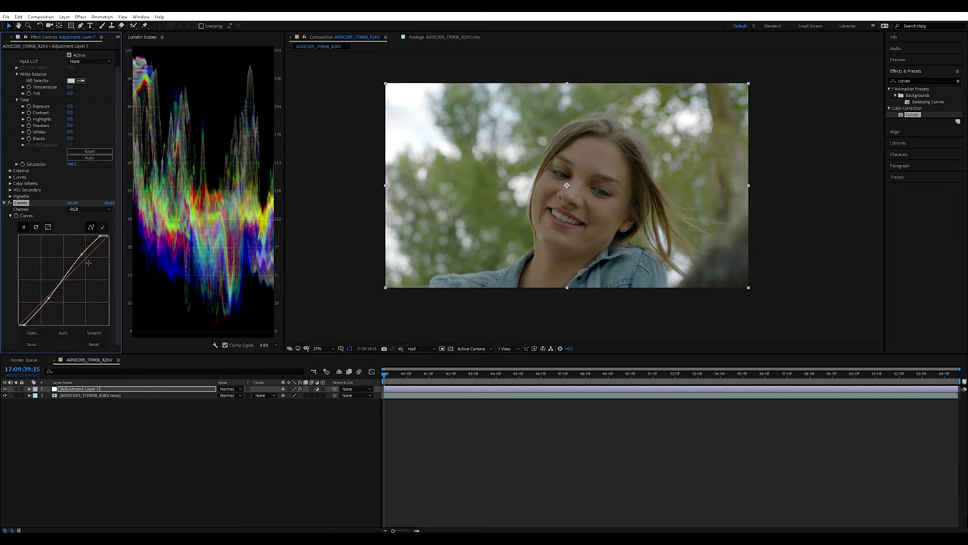
left_click_drag(83, 256, 80, 255)
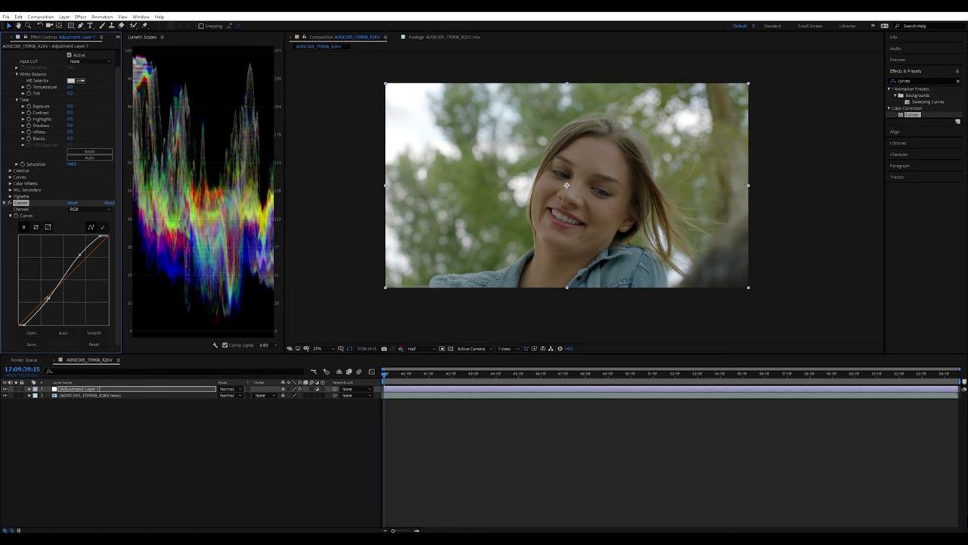
left_click_drag(47, 298, 46, 299)
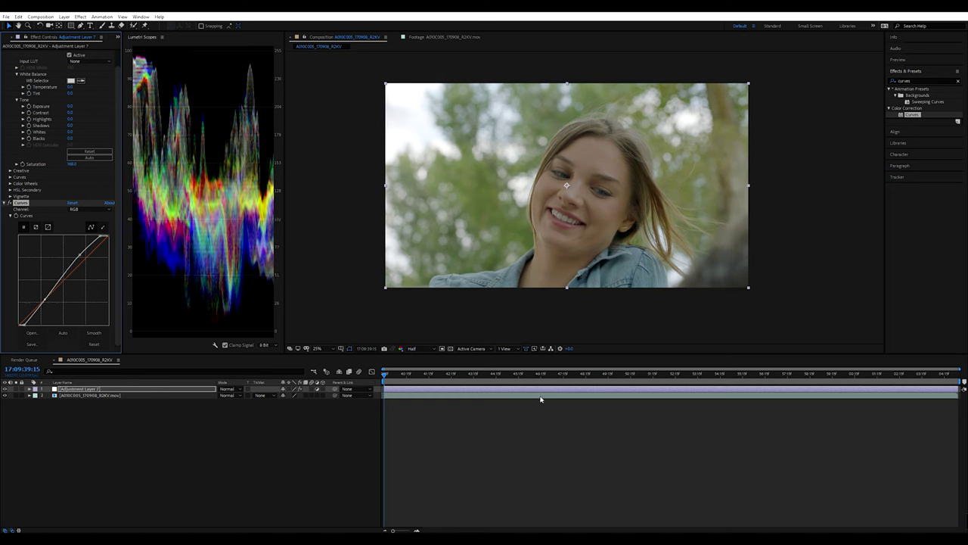
left_click_drag(700, 374, 806, 377)
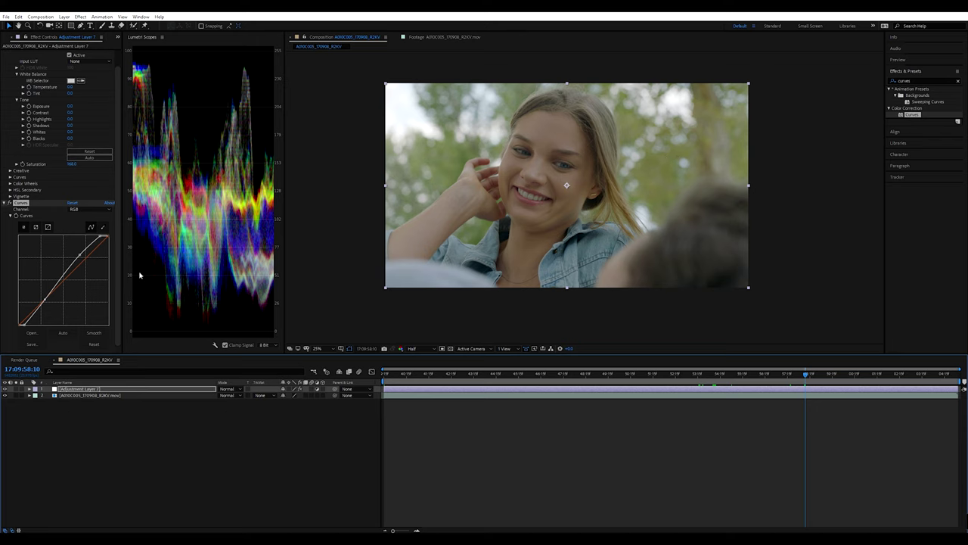
Drag the upper RGB curve point up to brighten the portrait.
left_click_drag(79, 261, 82, 246)
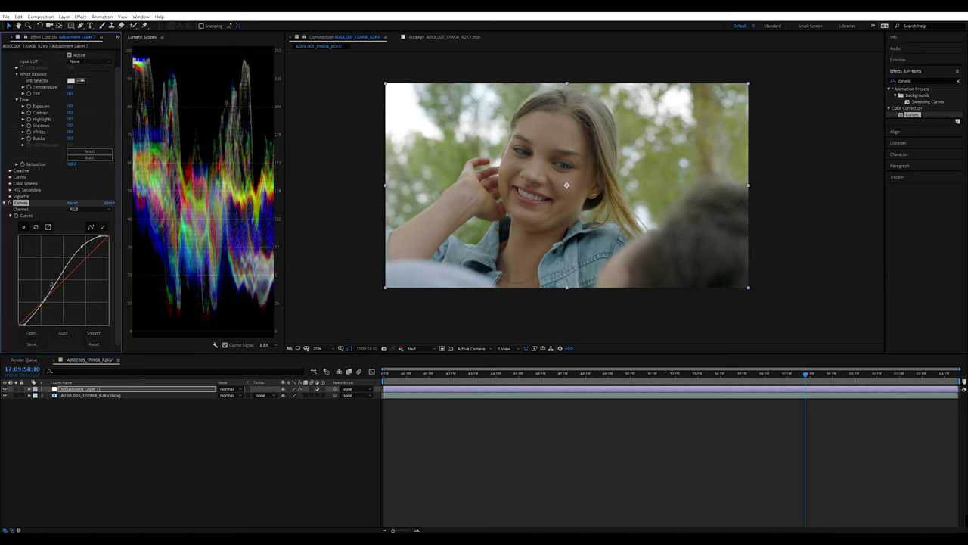
Lift the lower curve point, then set Lumetri Shadows to −18 and Highlights to 44.
left_click(44, 299)
left_click_drag(44, 299, 45, 298)
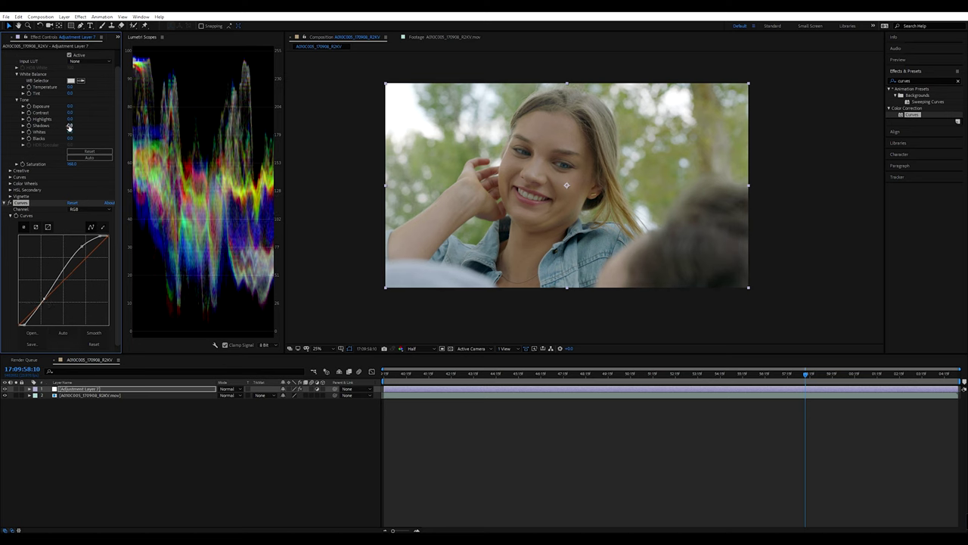
left_click_drag(69, 125, 60, 125)
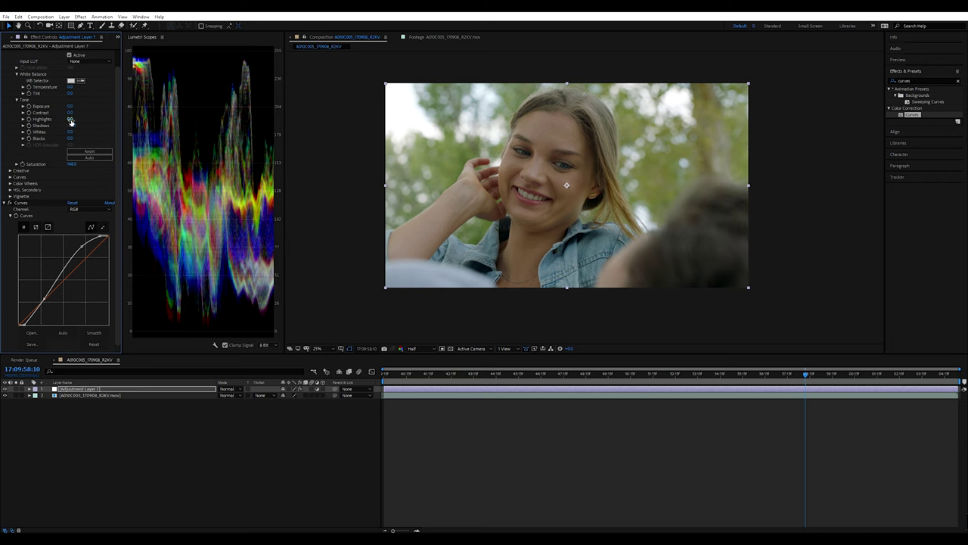
left_click_drag(70, 121, 87, 119)
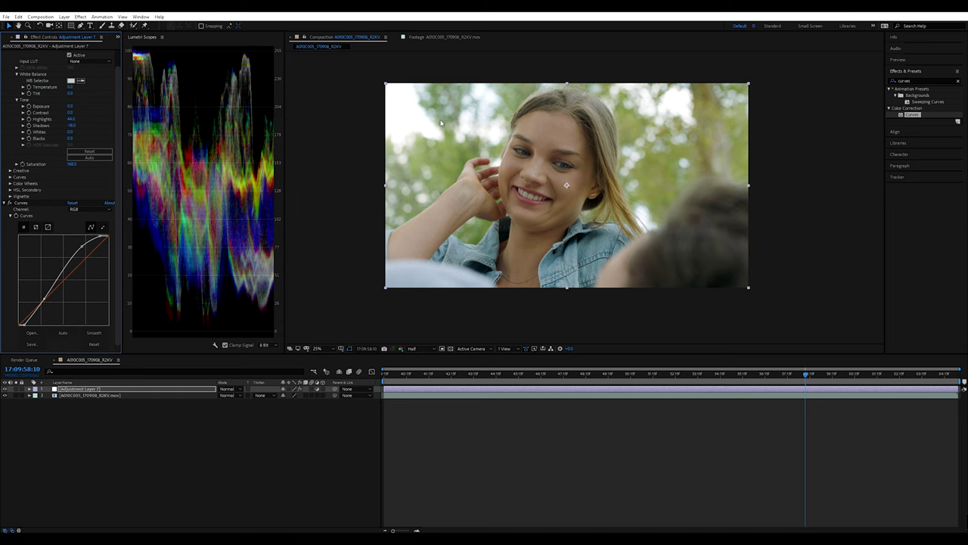
scroll(404, 97, "up", 2)
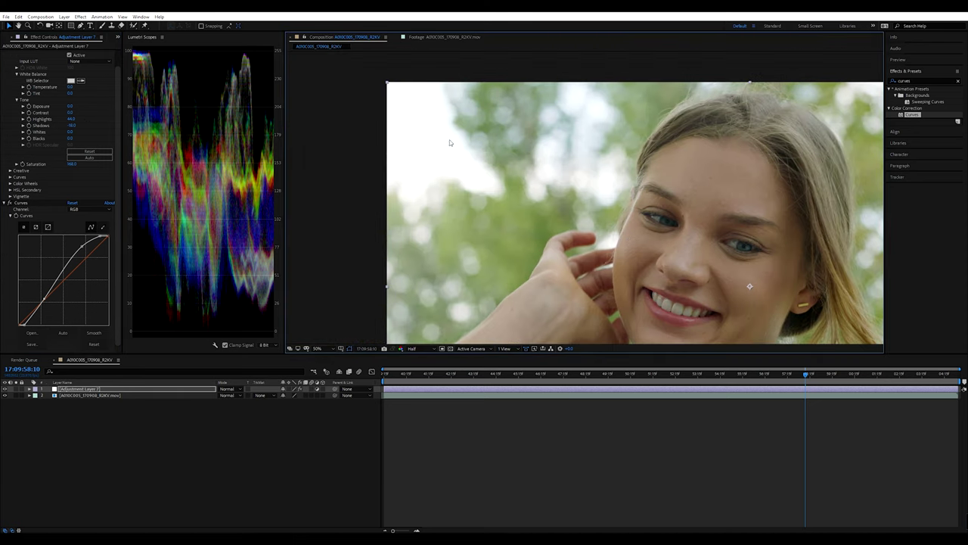
scroll(88, 102, "up", 1)
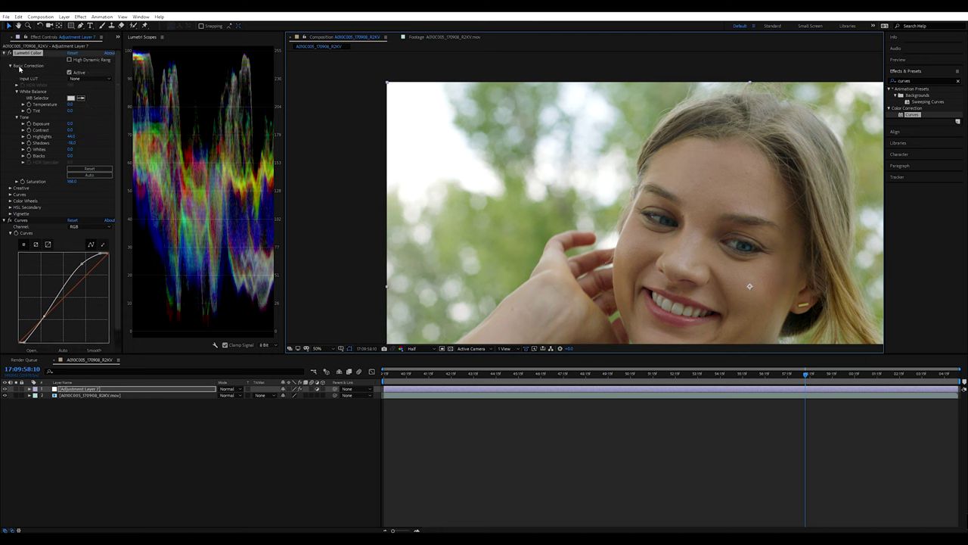
left_click(7, 53)
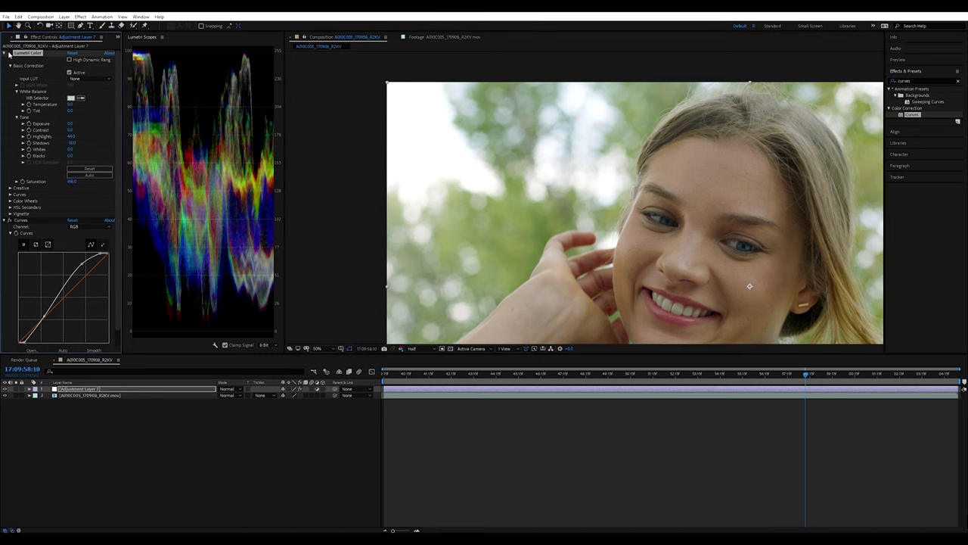
left_click(8, 54)
scroll(703, 269, "down", 2)
scroll(557, 226, "up", 2)
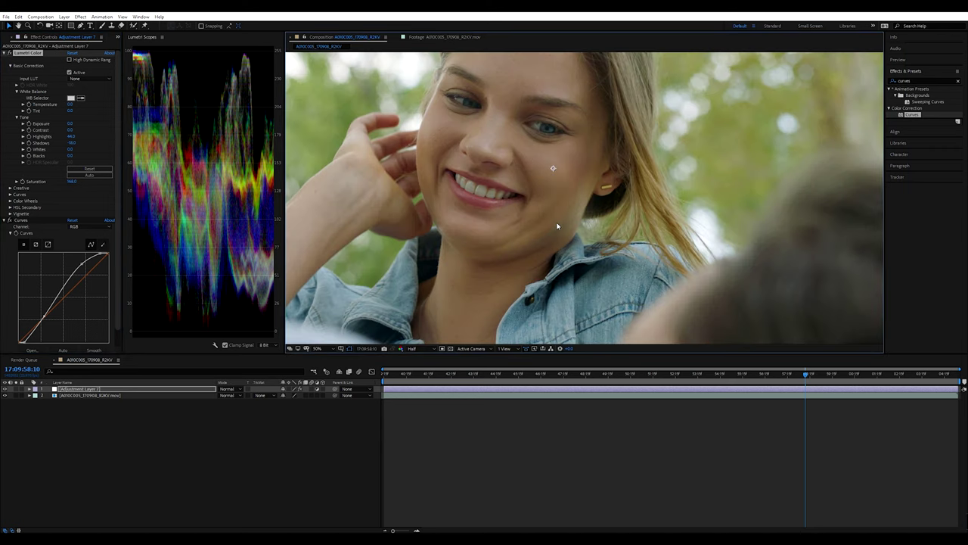
scroll(542, 149, "up", 2)
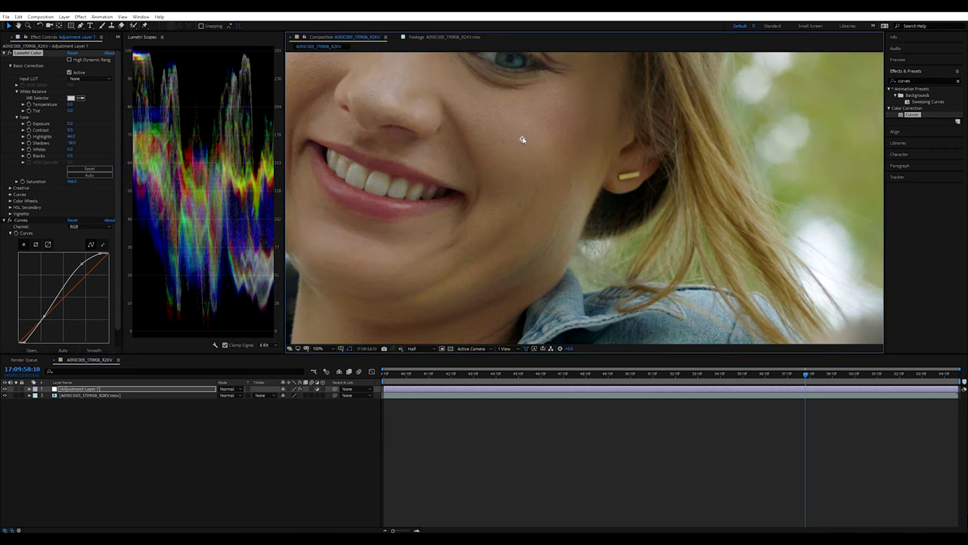
scroll(526, 144, "down", 1)
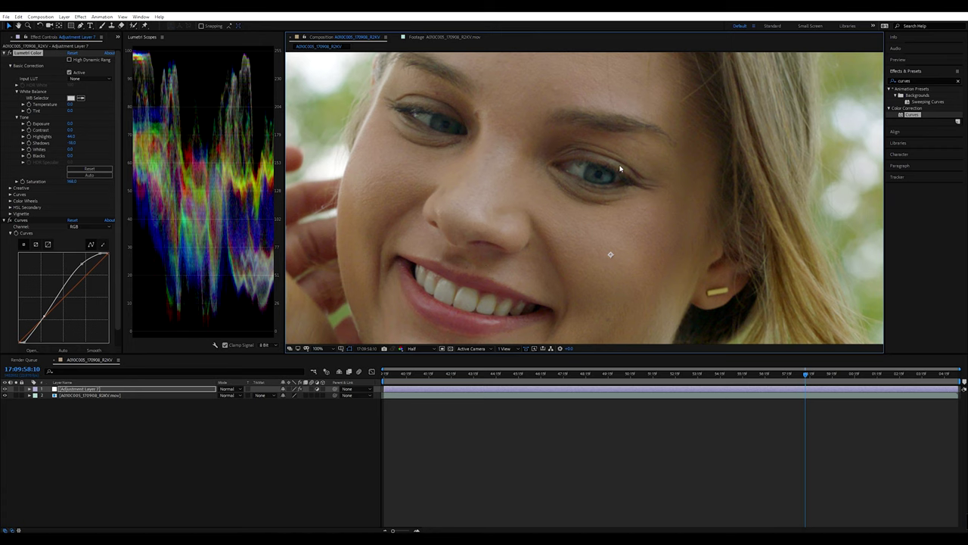
scroll(624, 227, "down", 1)
scroll(625, 227, "down", 1)
scroll(626, 242, "down", 1)
scroll(609, 240, "down", 3)
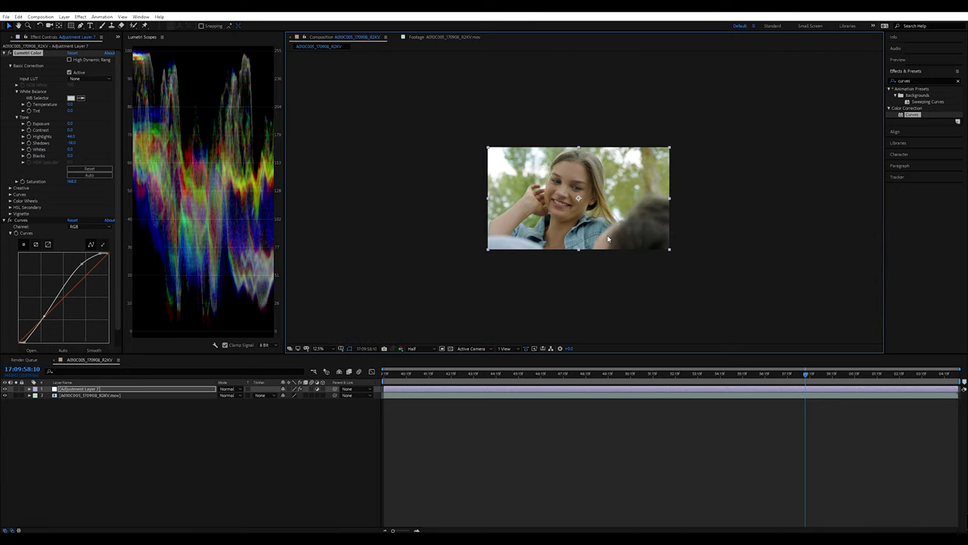
Rename the grading adjustment layer to 'corlrounskaolbj' and deselect all layers.
scroll(565, 244, "up", 1)
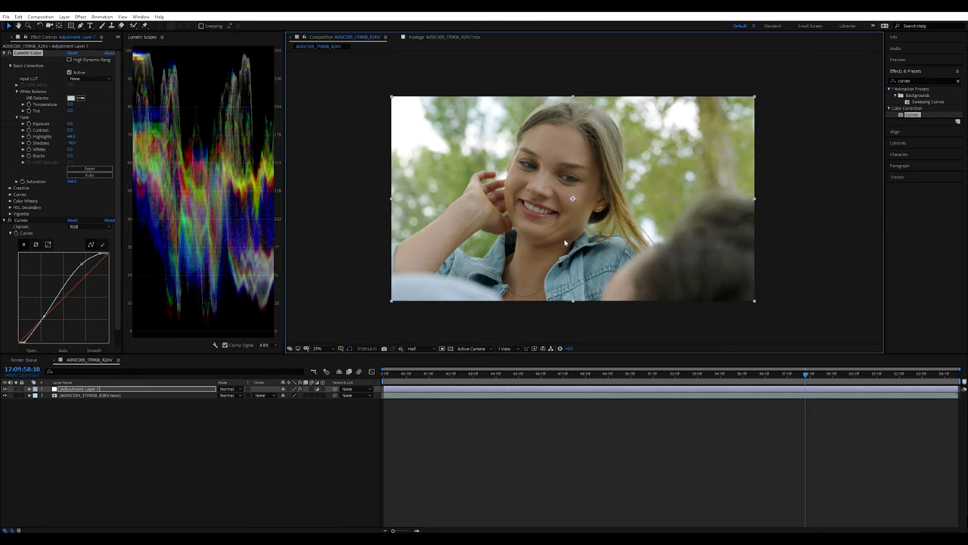
left_click(121, 434)
left_click(90, 389)
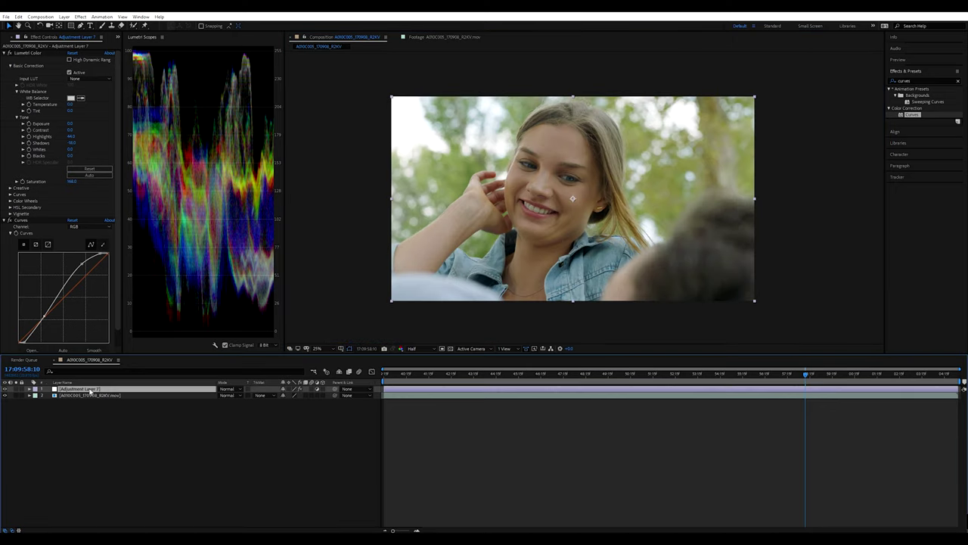
key("Return")
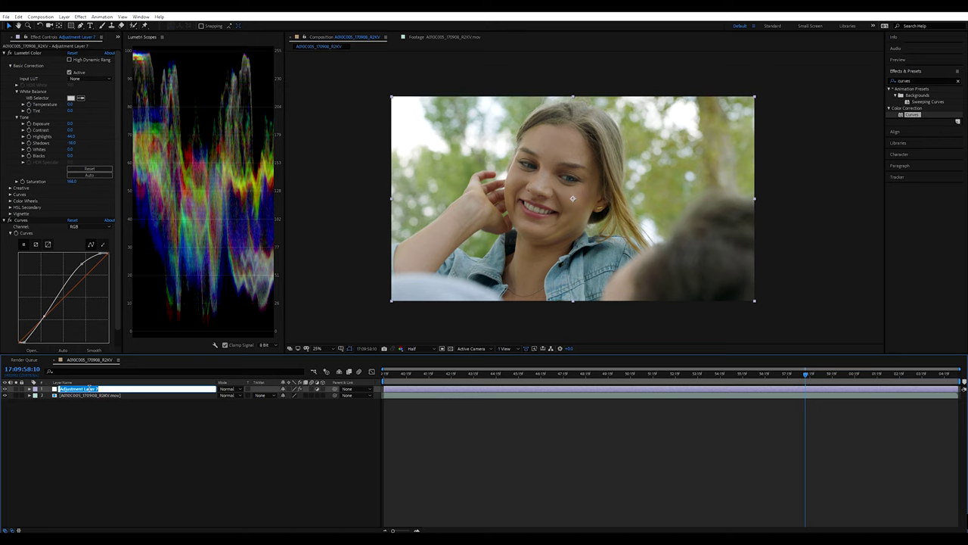
type("corlrounskaolbj")
key("Return")
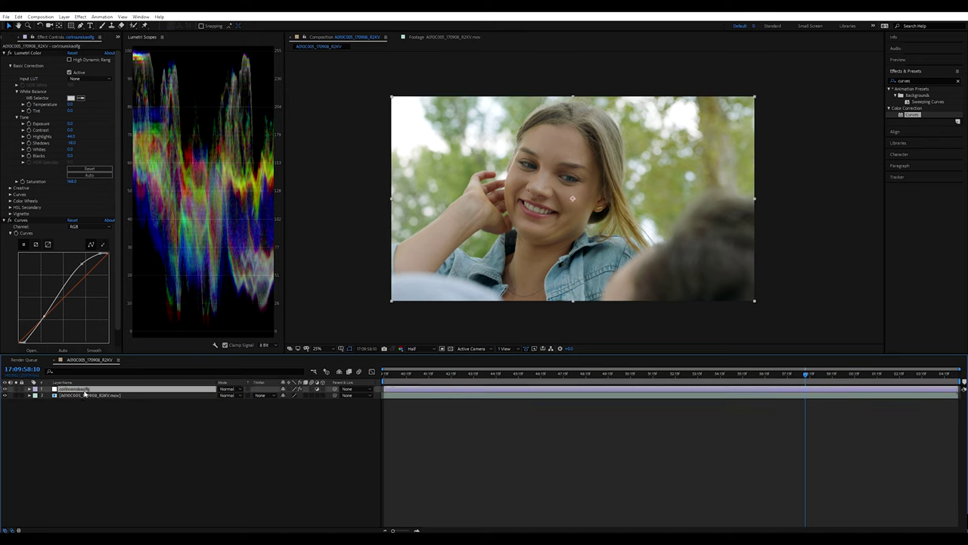
left_click(165, 406)
Create a new adjustment layer, apply Sharpen from a 'sharp' search, and edit its Amount.
key("ctrl+alt+y")
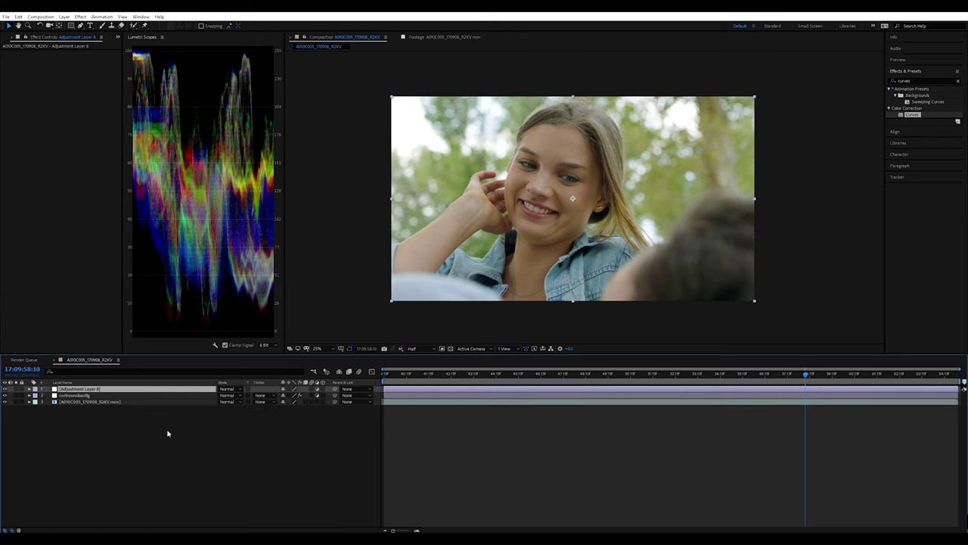
left_click(915, 81)
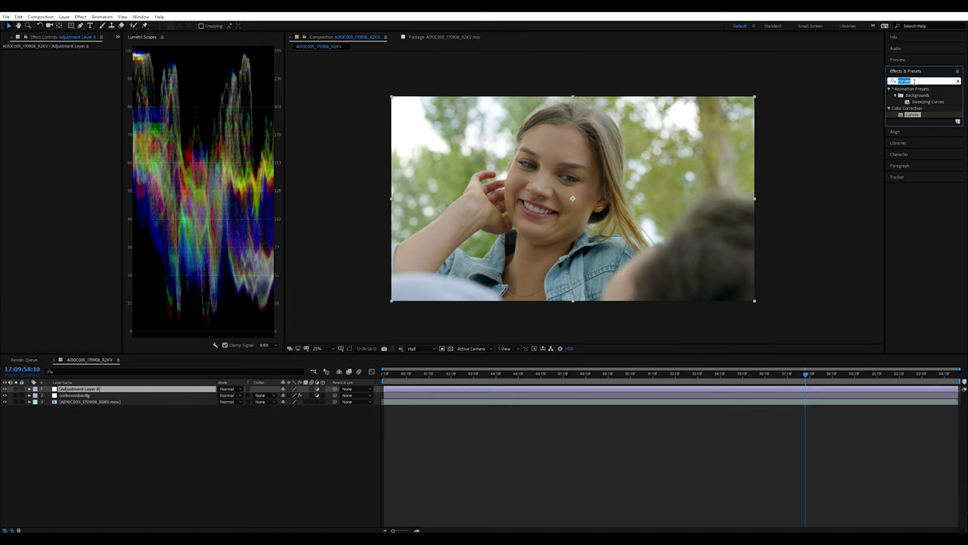
type("sharp")
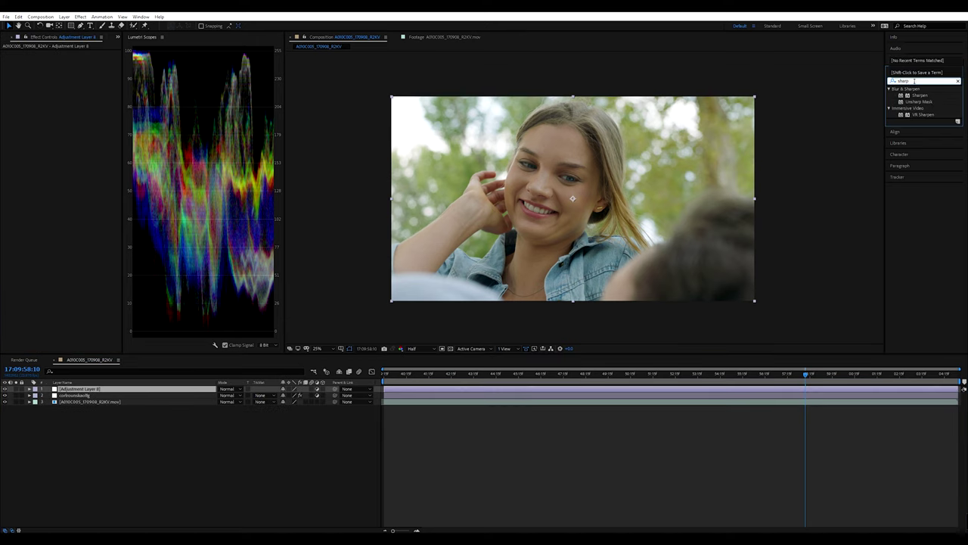
mouse_move(920, 95)
left_mouse_down()
mouse_move(112, 330)
mouse_move(97, 205)
left_mouse_up()
left_click(69, 60)
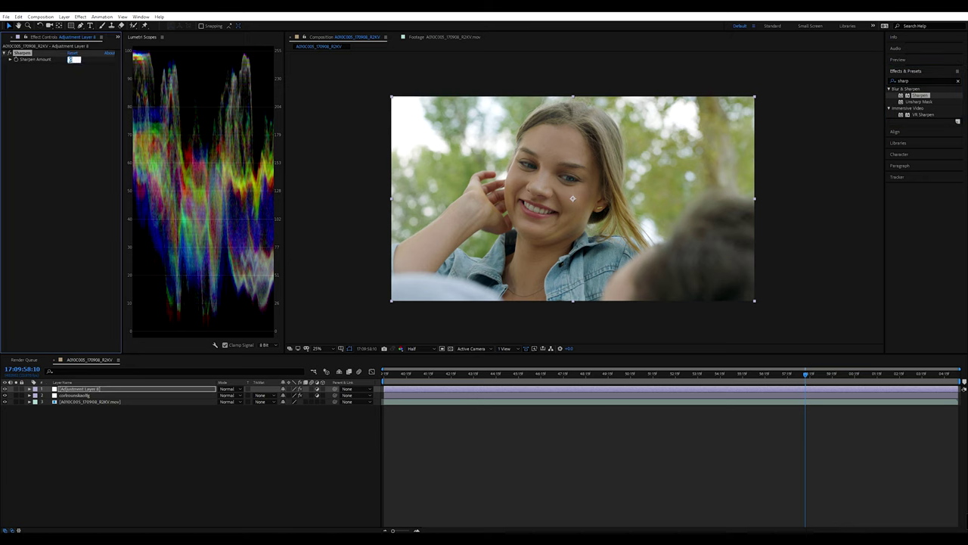
left_click(74, 162)
Preview at Full resolution zoomed to 100% and re-edit the Sharpen Amount.
key("period")
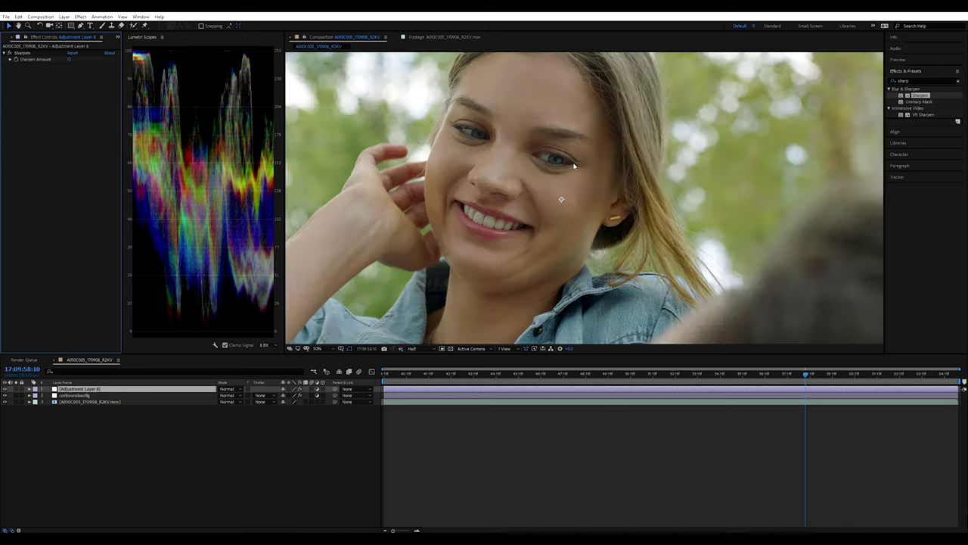
left_click(412, 348)
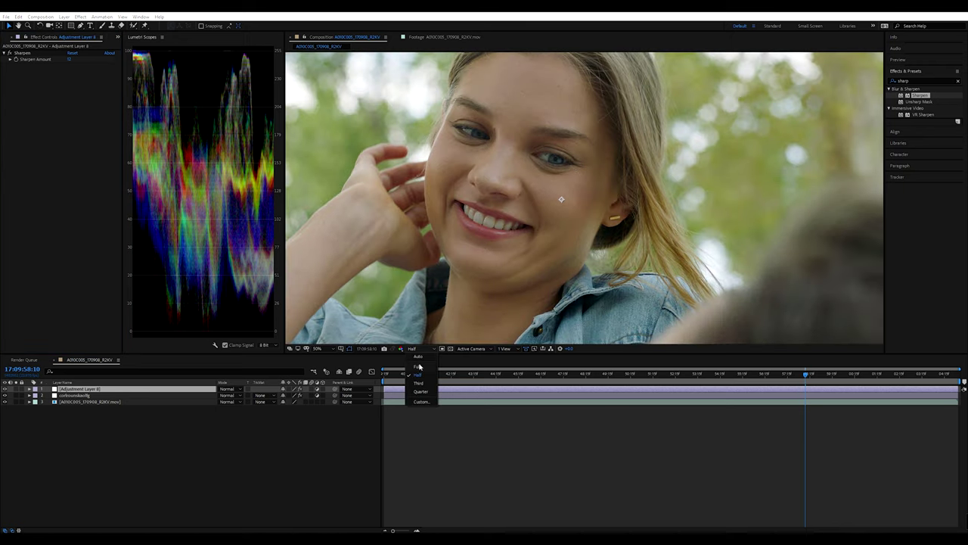
left_click(421, 368)
key("period")
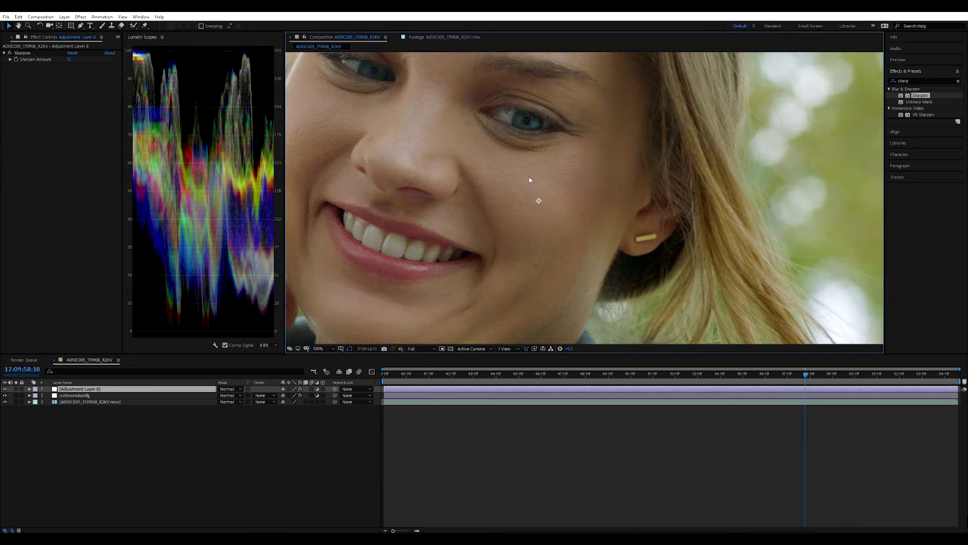
left_click(72, 60)
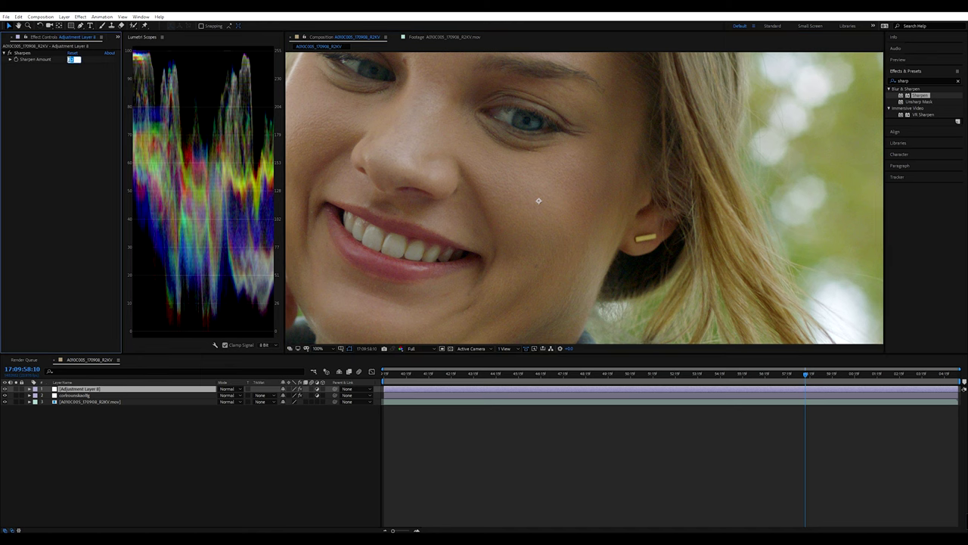
scroll(552, 221, "down", 4)
scroll(561, 206, "up", 2)
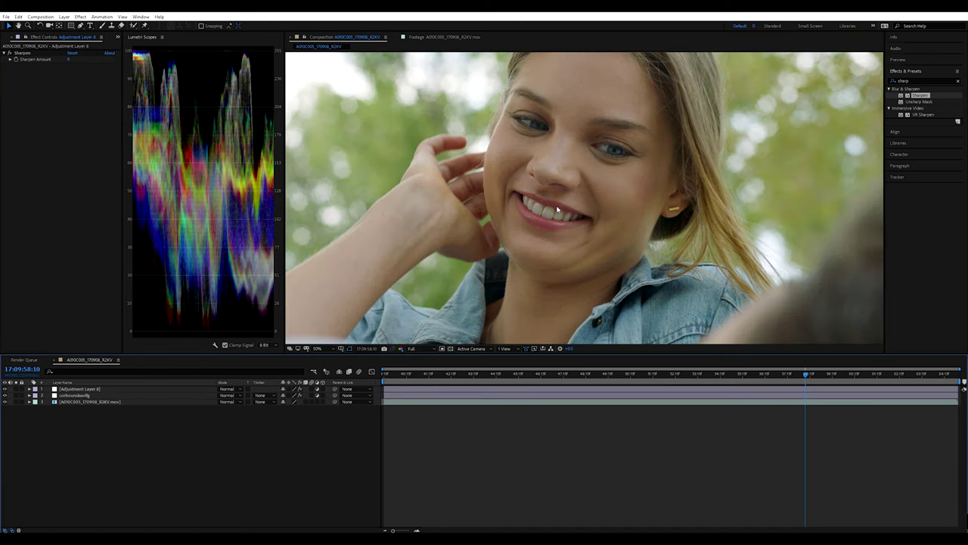
scroll(558, 227, "up", 2)
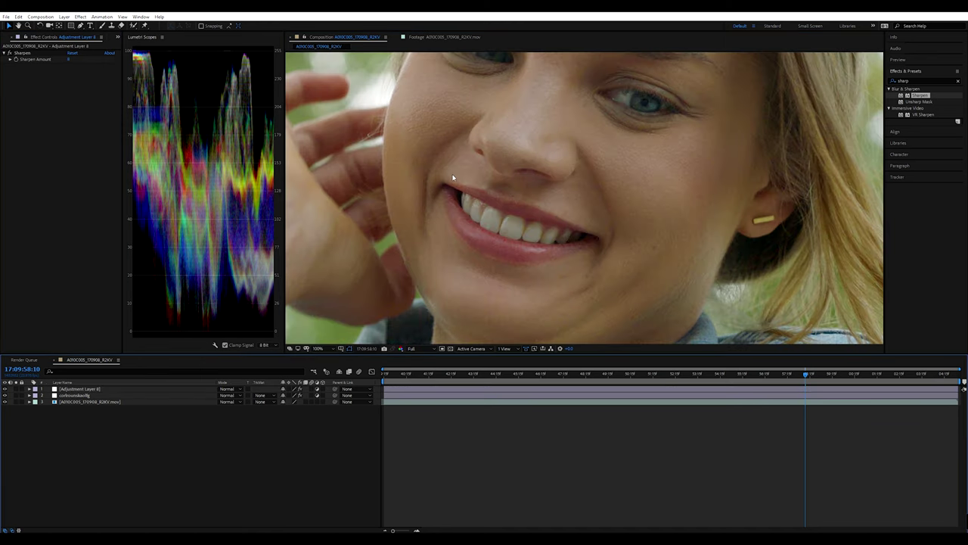
scroll(604, 188, "down", 1)
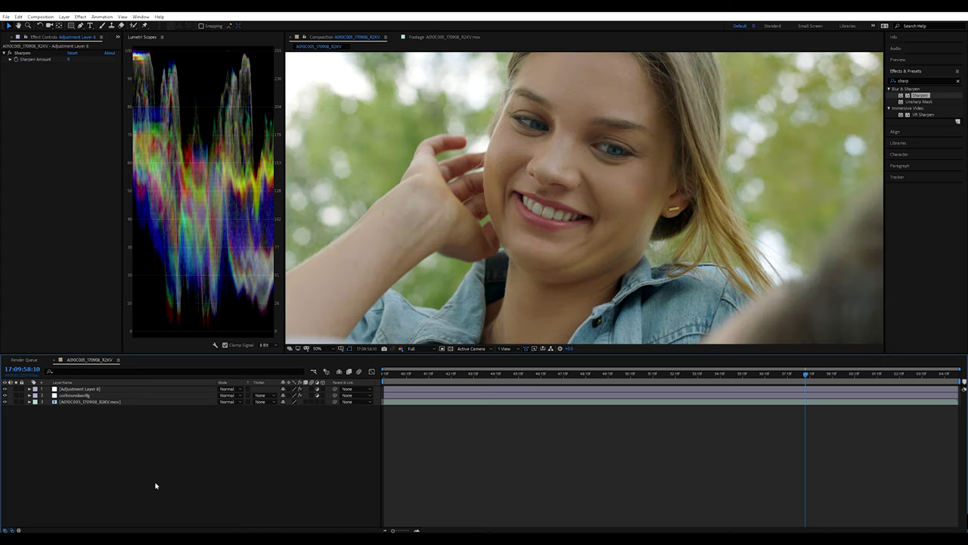
Create another adjustment layer and drag the listed effect onto it.
key("ctrl+alt+y")
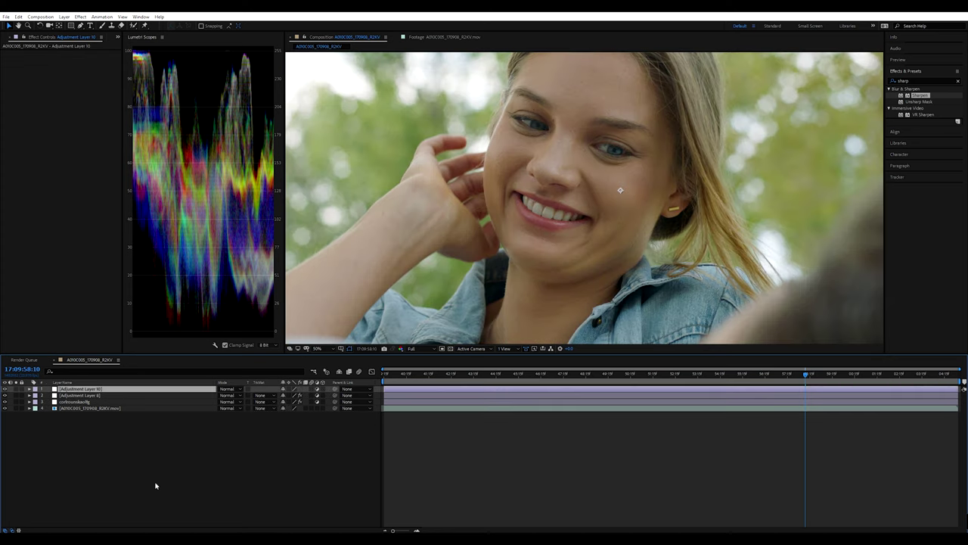
scroll(701, 284, "down", 1)
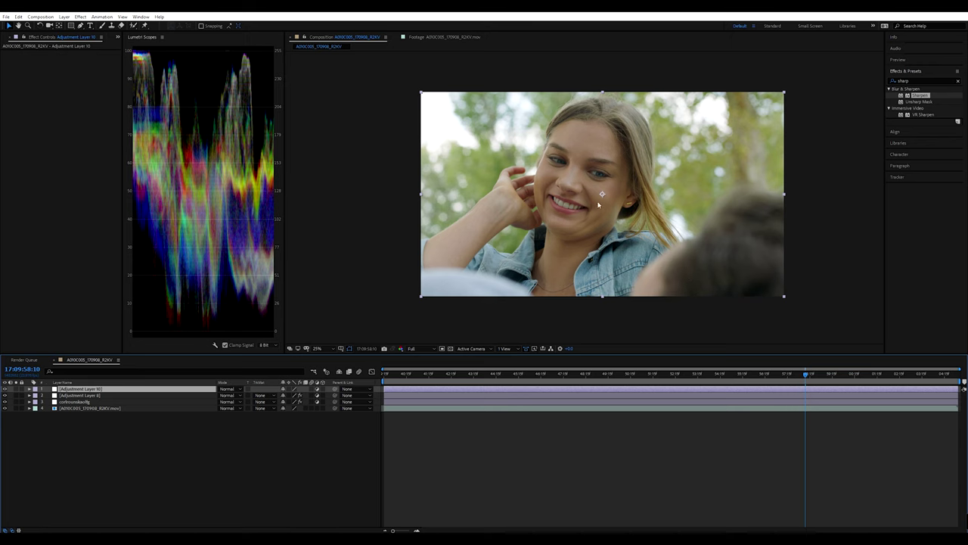
scroll(596, 235, "up", 2)
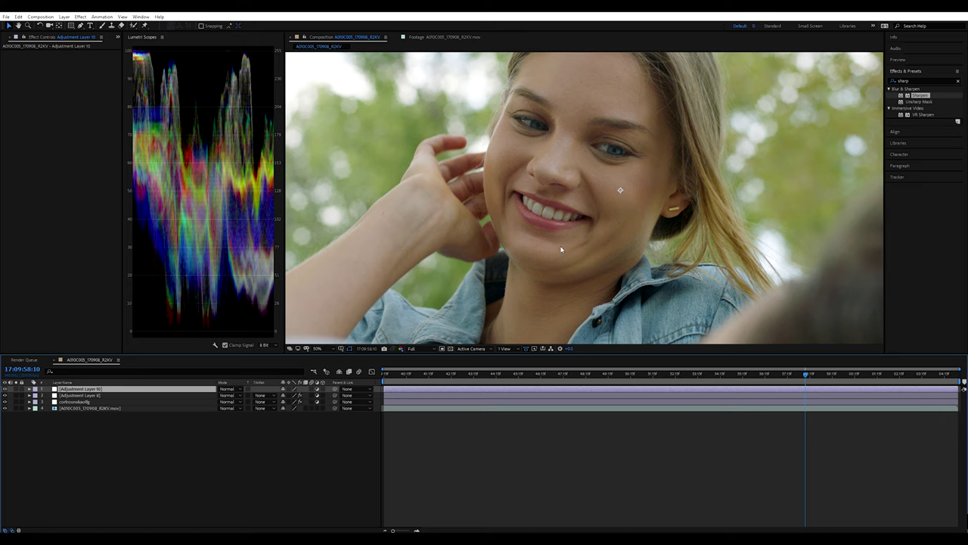
scroll(668, 248, "down", 2)
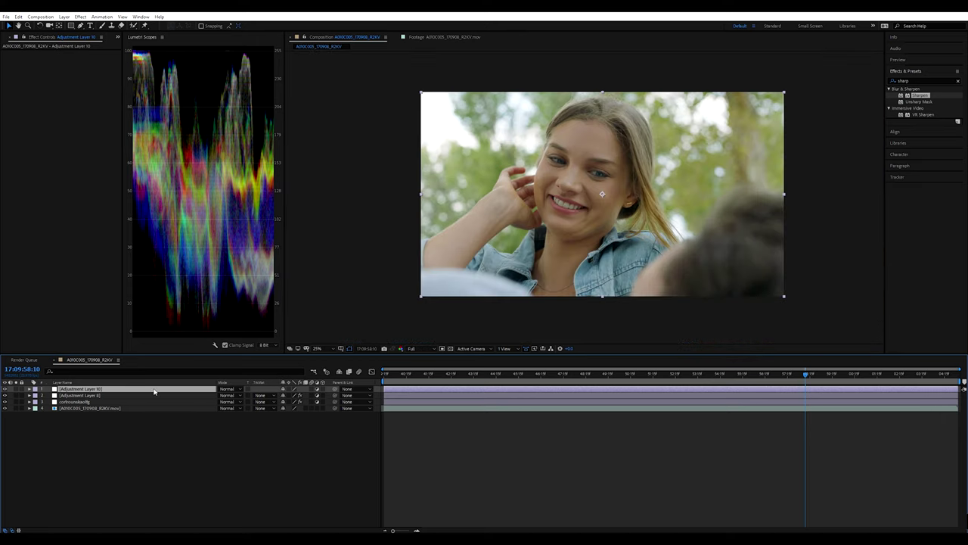
mouse_move(919, 94)
left_mouse_down()
mouse_move(107, 401)
mouse_move(110, 390)
left_mouse_up()
Rename the top layer 'tel whitening/talk.g' for teeth whitening and reselect it.
key("Return")
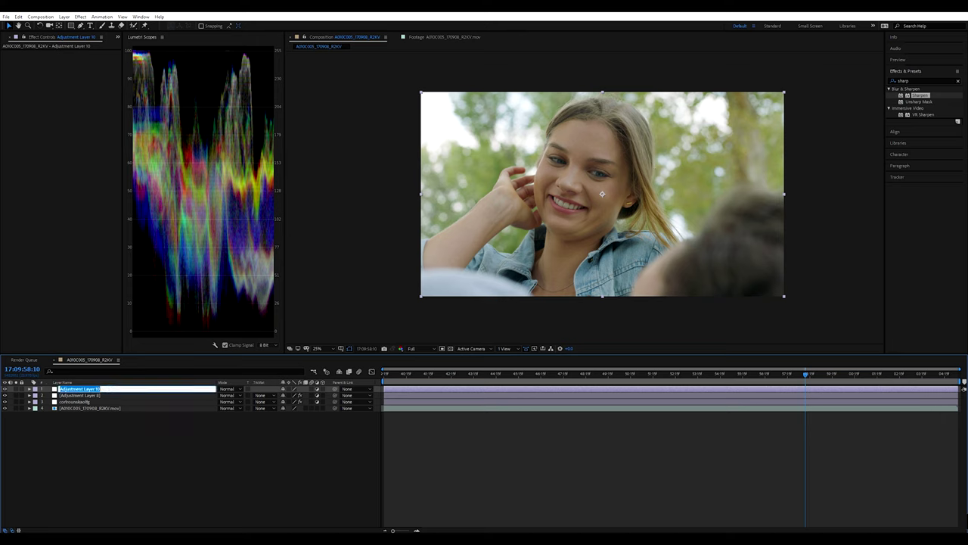
type("tel")
type(" wh")
type("itening/talk.g")
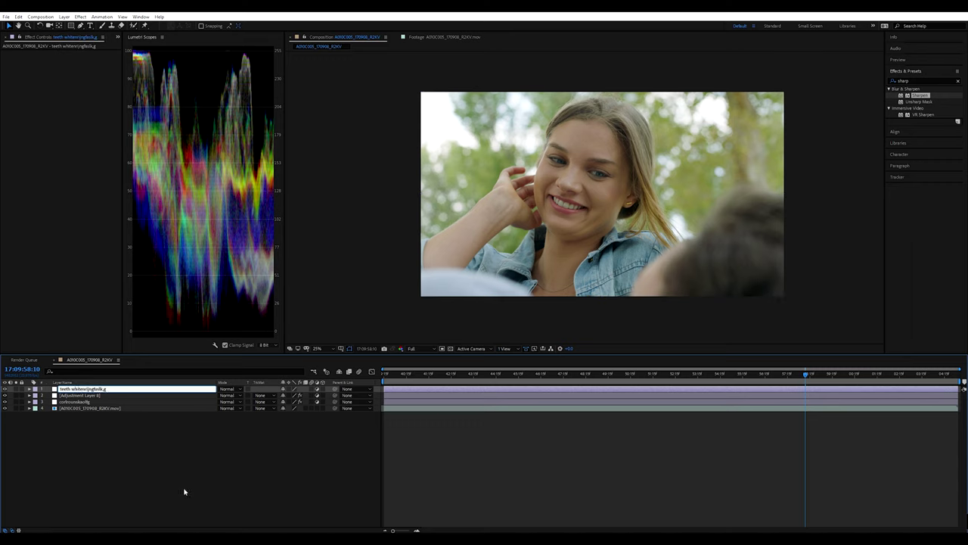
left_click(184, 493)
left_click(106, 390)
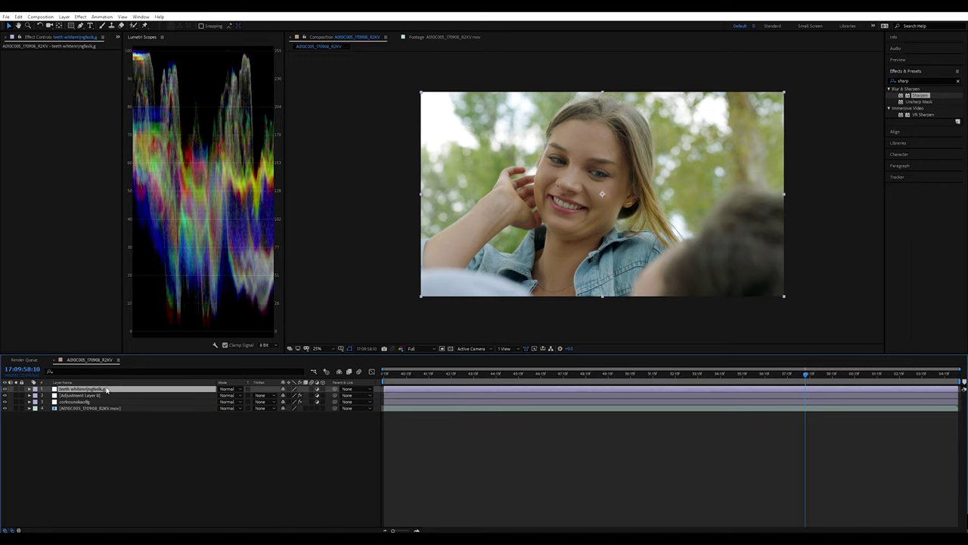
left_click(908, 80)
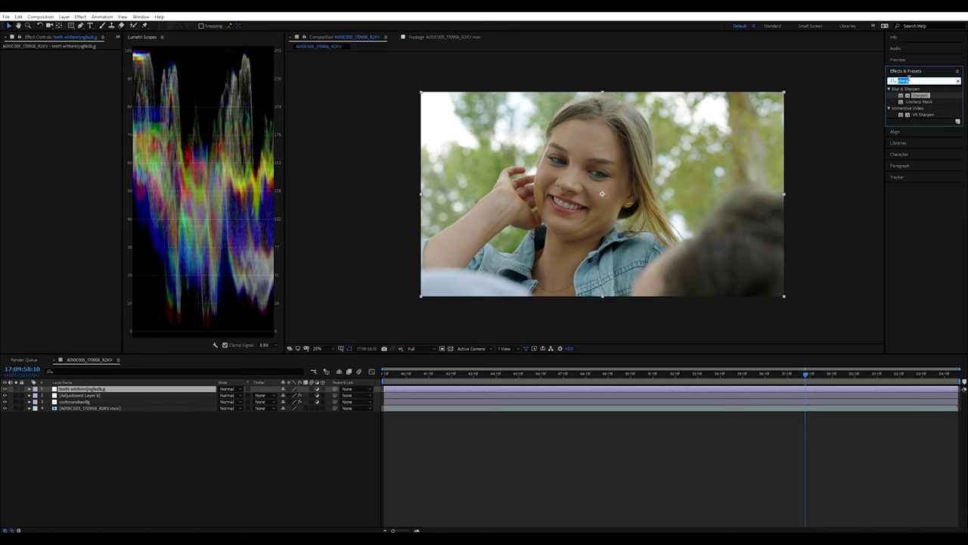
Search 'hue' and drop Hue/Saturation onto the teeth whitening layer.
type("hue")
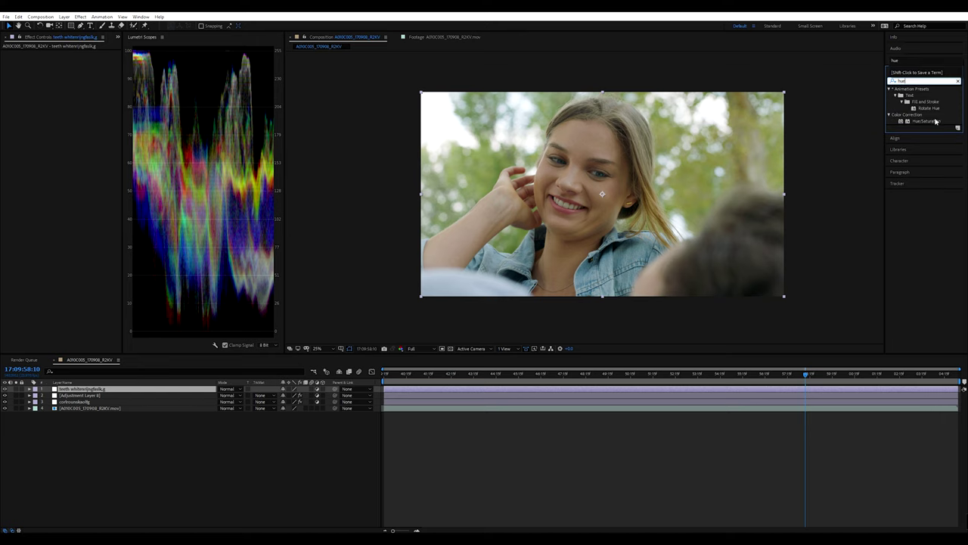
left_click_drag(936, 121, 85, 147)
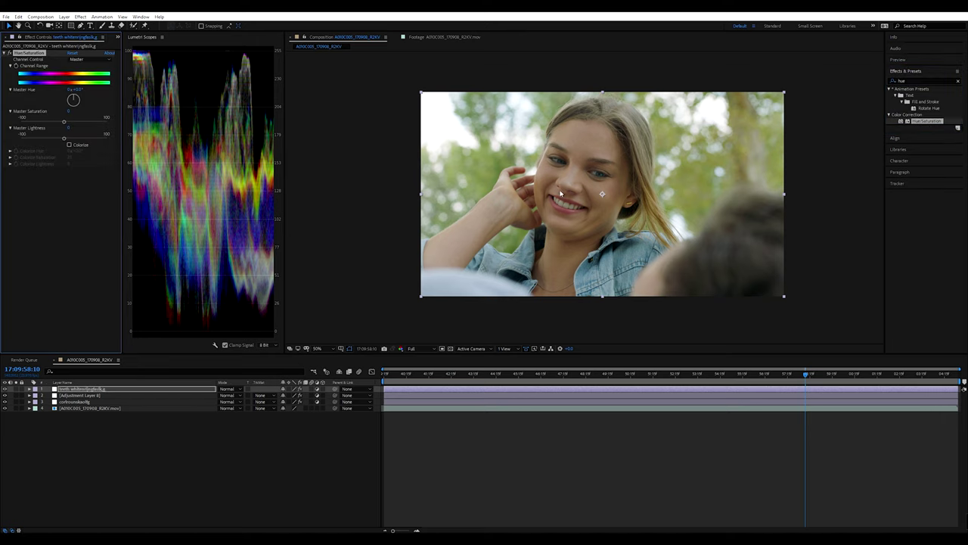
scroll(529, 189, "up", 2)
scroll(576, 208, "up", 2)
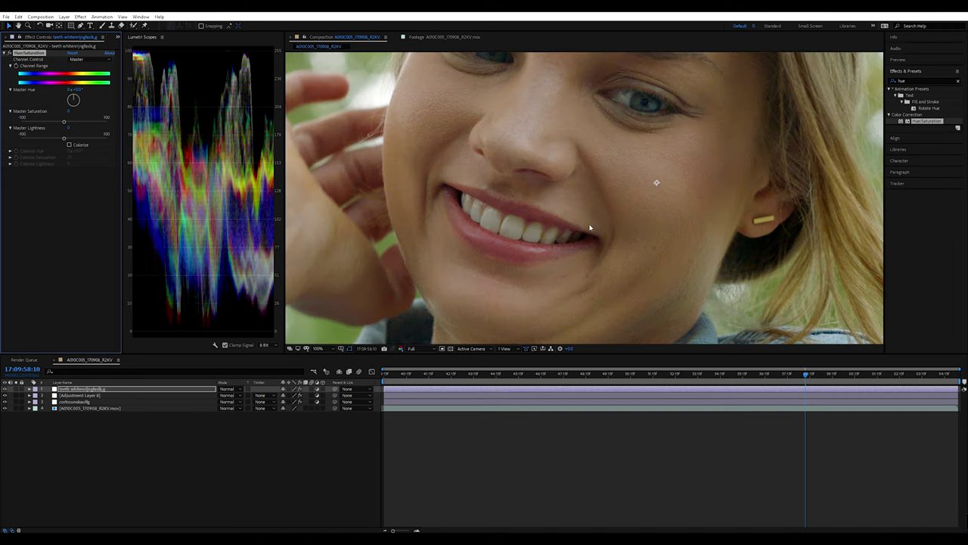
scroll(592, 266, "down", 2)
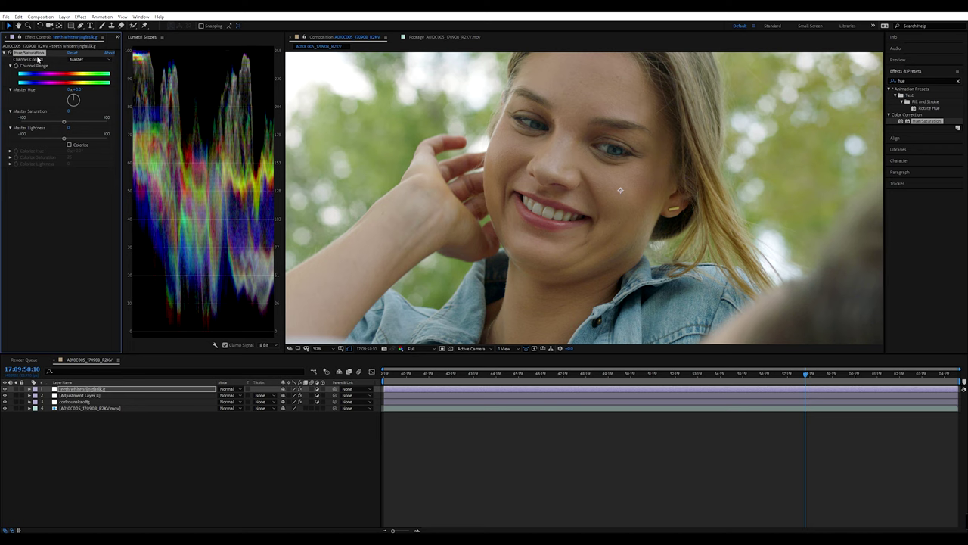
Zoom in and draw a closed Pen mask around the open mouth.
key("g")
key("period")
left_click(537, 210)
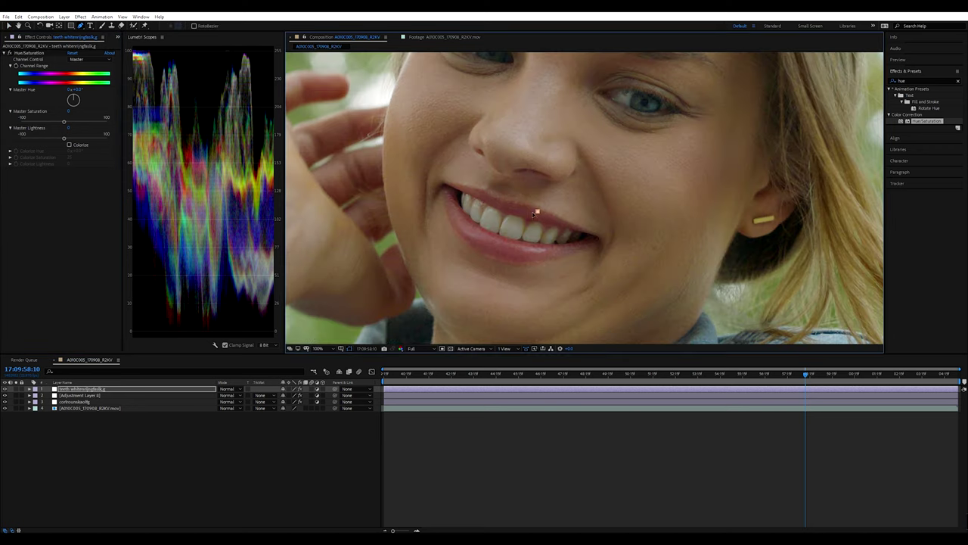
left_click(472, 196)
left_click(444, 183)
left_click(452, 221)
left_click(495, 250)
left_click(582, 253)
left_click(606, 241)
left_click(577, 220)
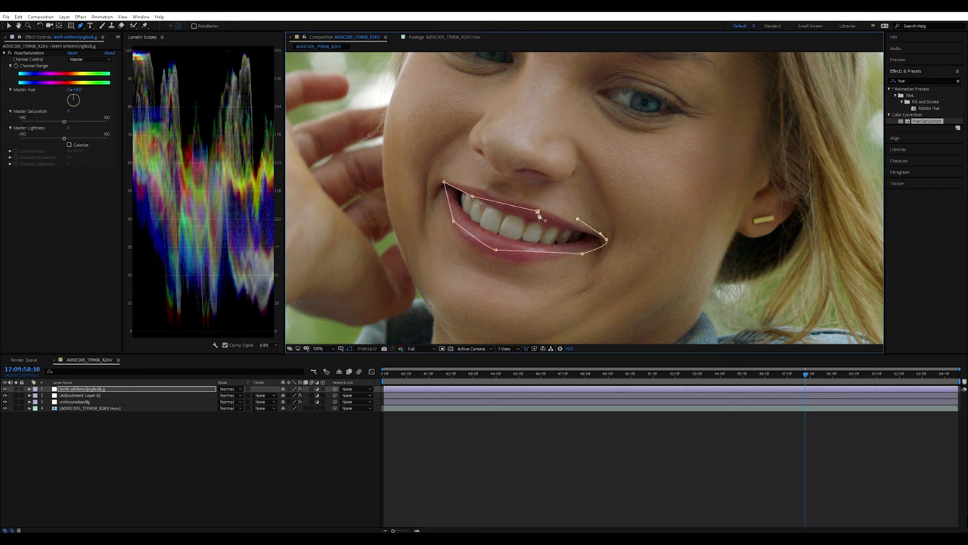
left_click(538, 210)
Feather the mouth mask edge to about 45.
key("v")
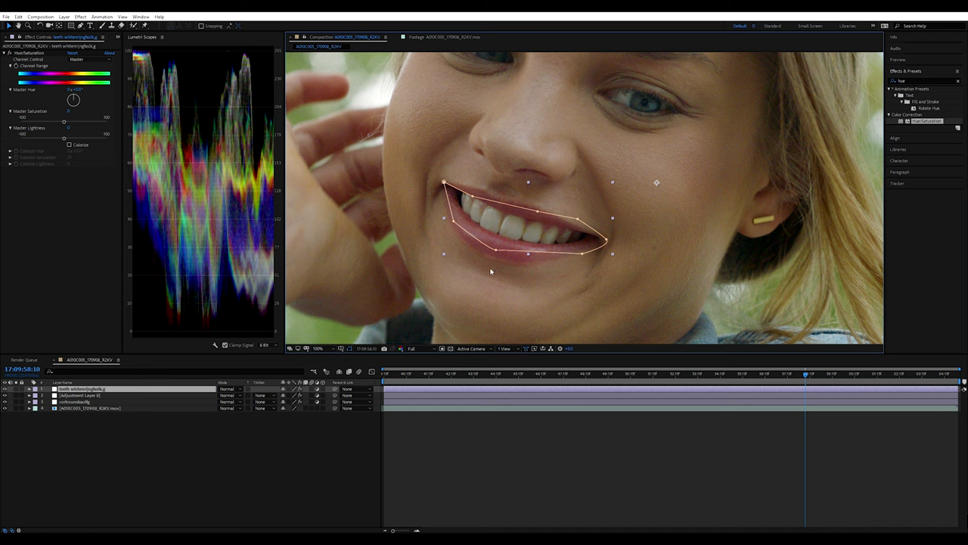
key("f")
left_click_drag(307, 405, 301, 406)
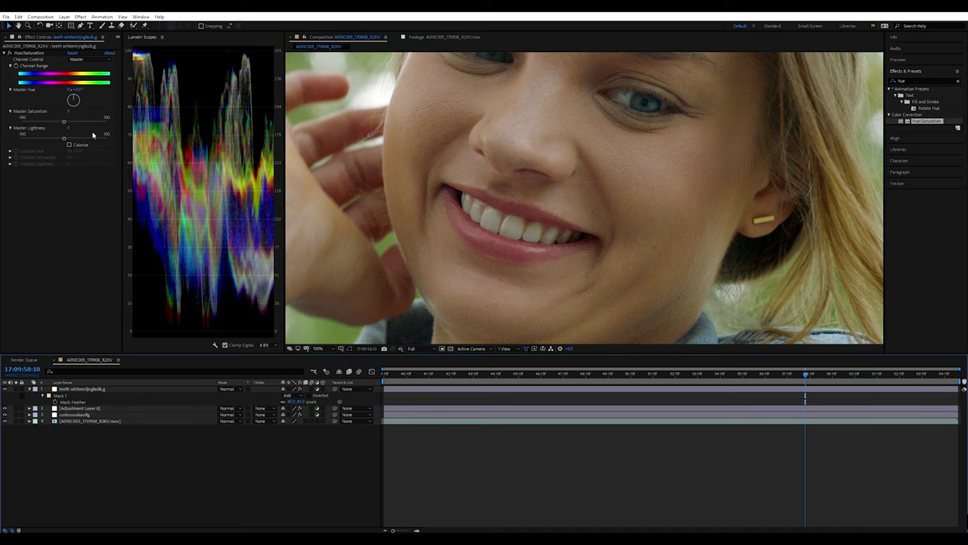
Target Yellows in Hue/Saturation, slightly desaturate them and raise Yellow Lightness to about 53.
left_click(78, 59)
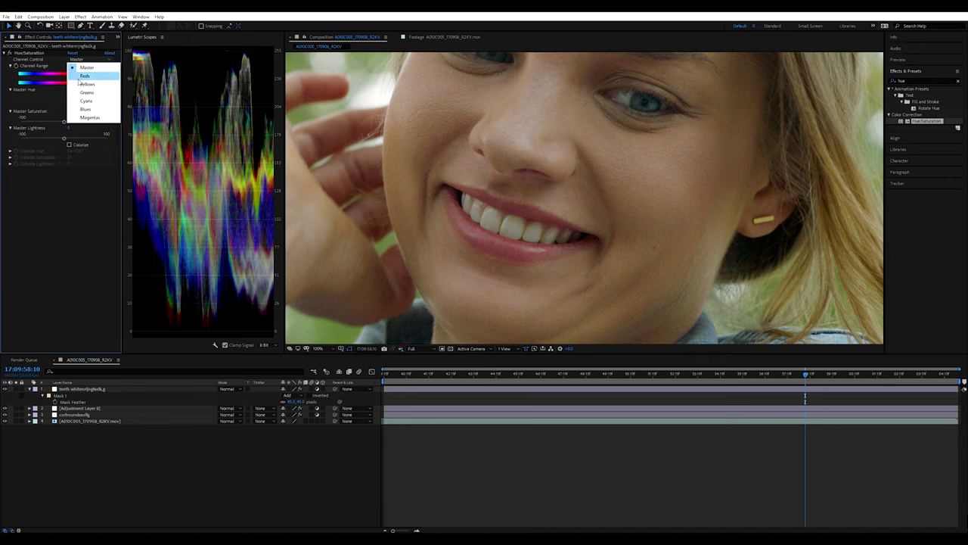
left_click(86, 88)
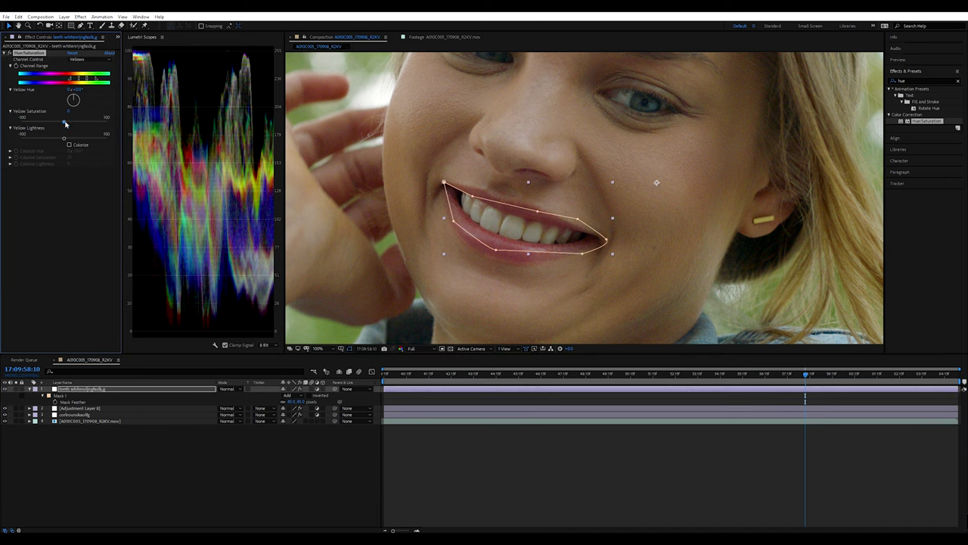
left_click_drag(65, 123, 7, 125)
key("ctrl+z")
left_click_drag(77, 140, 91, 140)
left_click_drag(67, 124, 59, 124)
left_click_drag(84, 141, 83, 139)
key("period")
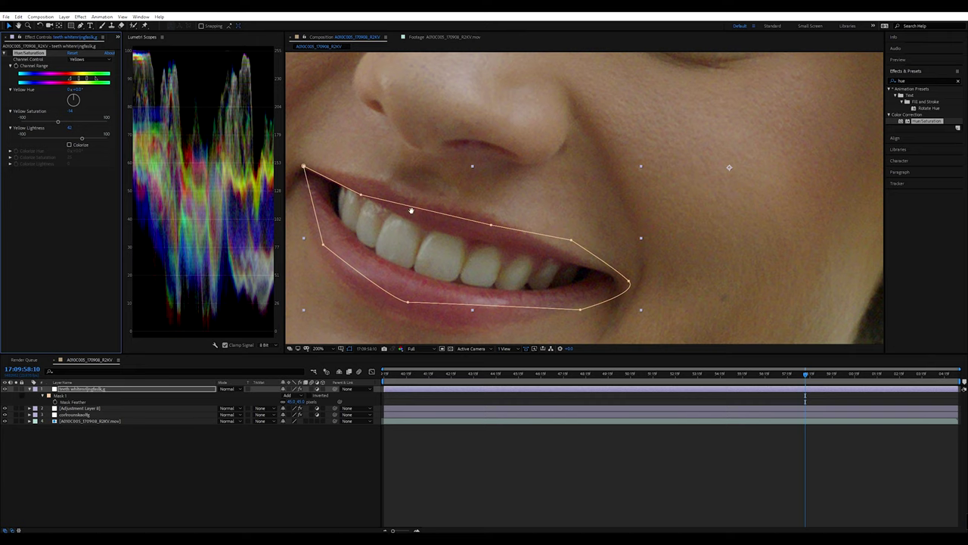
left_click_drag(411, 210, 479, 199)
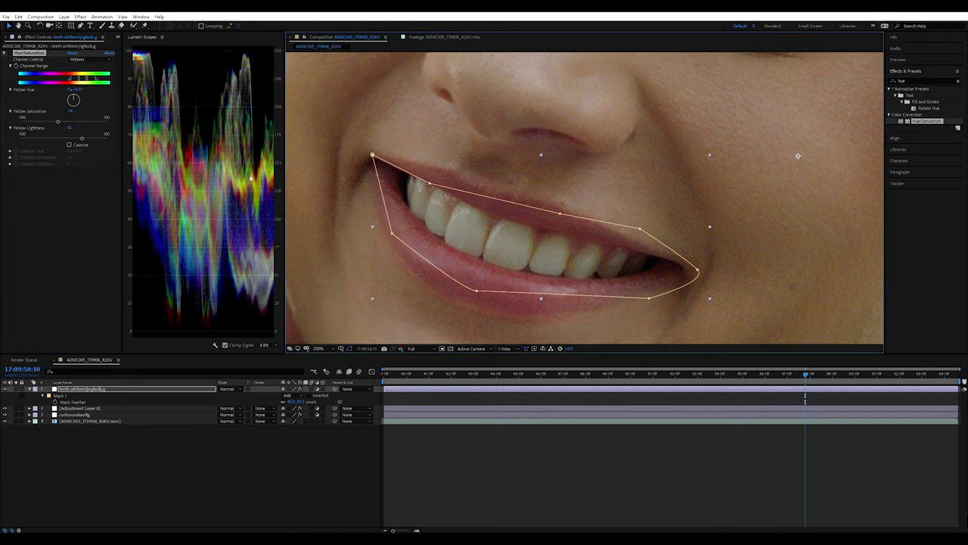
left_click(11, 55)
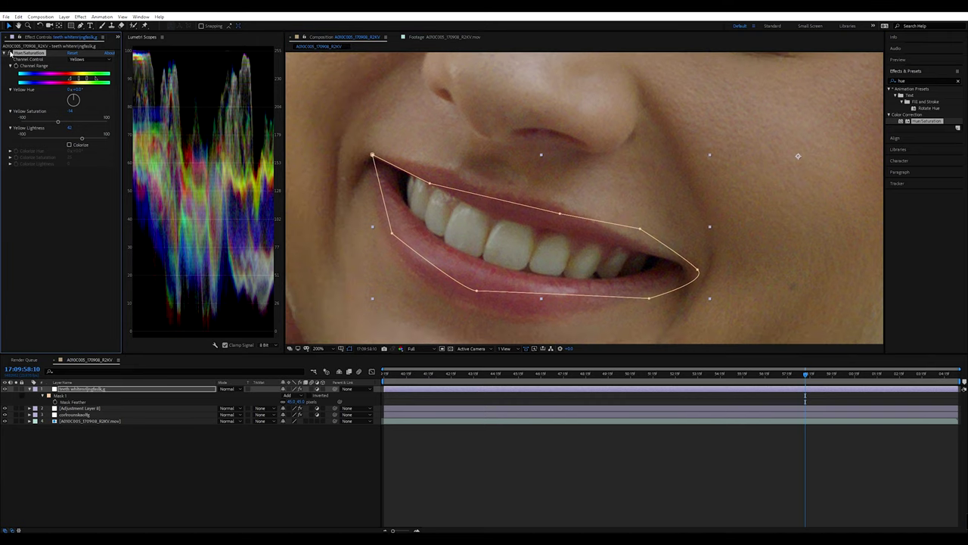
left_click_drag(81, 139, 88, 140)
Set a first Mask Path keyframe on the mouth mask and select its points.
key("comma")
key("comma")
key("comma")
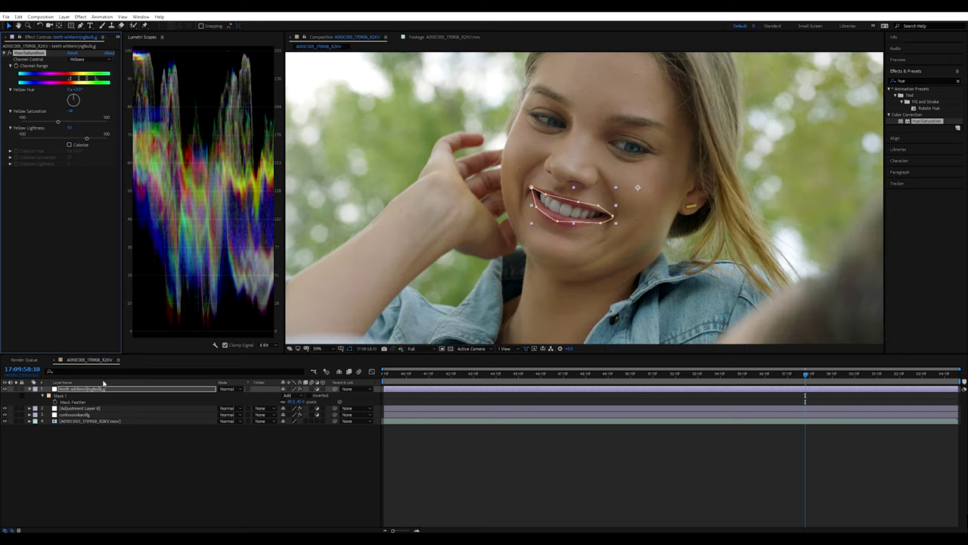
key("m")
left_click(55, 401)
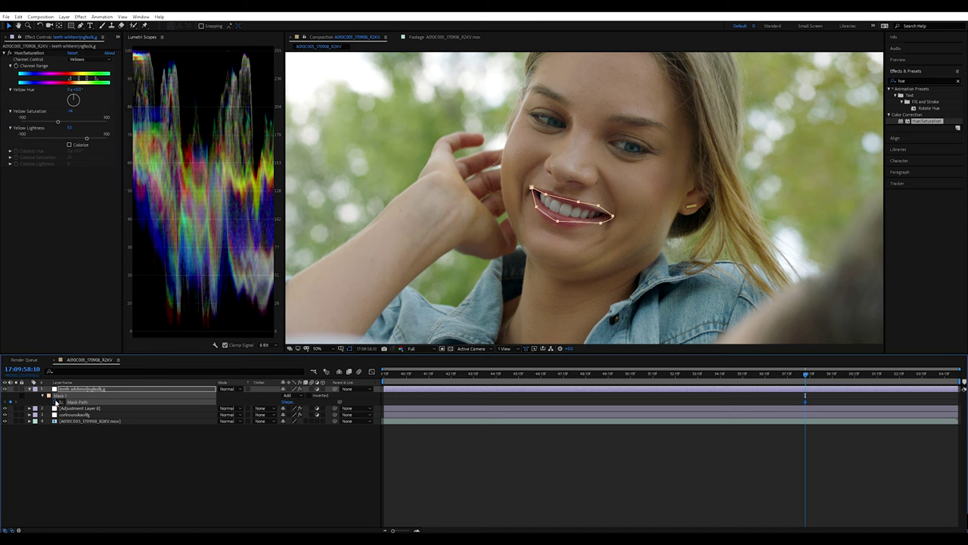
left_click(812, 374)
At a later frame, move the mask back onto the teeth and stretch its top-right point.
left_click_drag(813, 375, 833, 374)
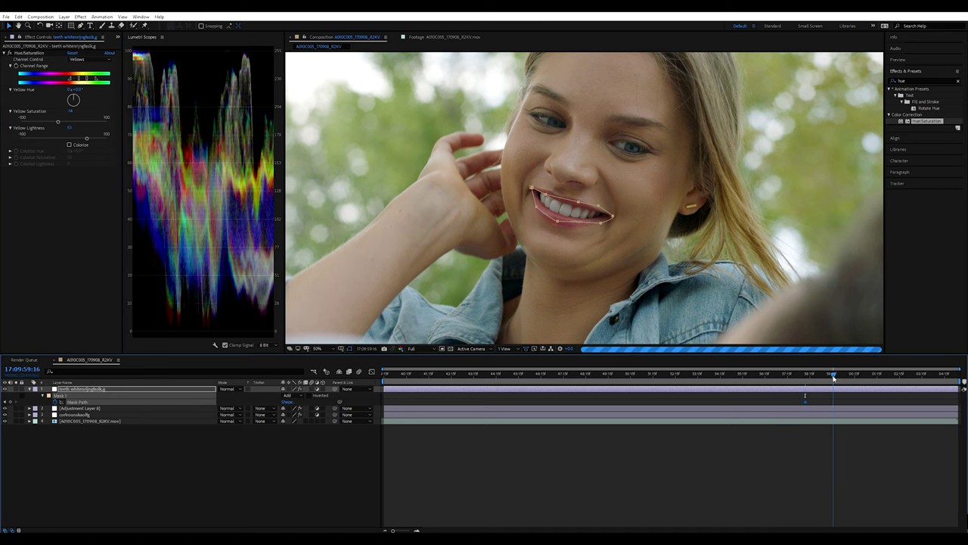
left_click_drag(599, 206, 612, 218)
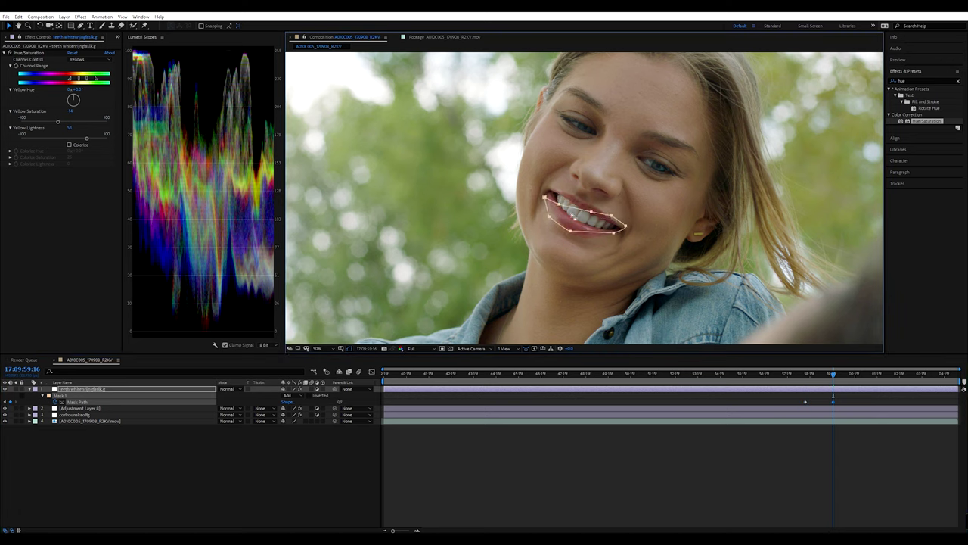
double_click(562, 203)
key("Return")
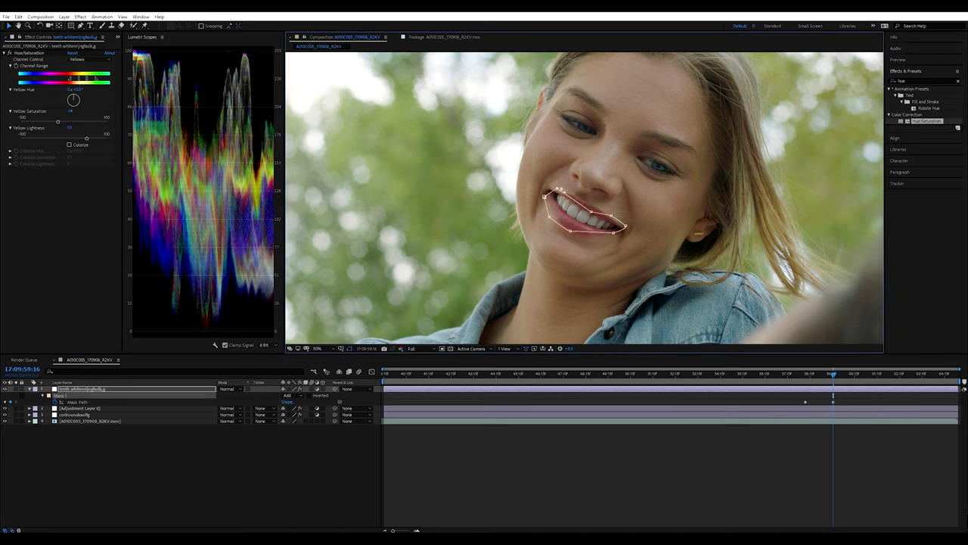
mouse_move(610, 215)
left_mouse_down()
mouse_move(614, 183)
mouse_move(612, 222)
left_mouse_up()
Recheck the mouth mask at an earlier frame, then deselect all layers.
left_click_drag(815, 374, 807, 376)
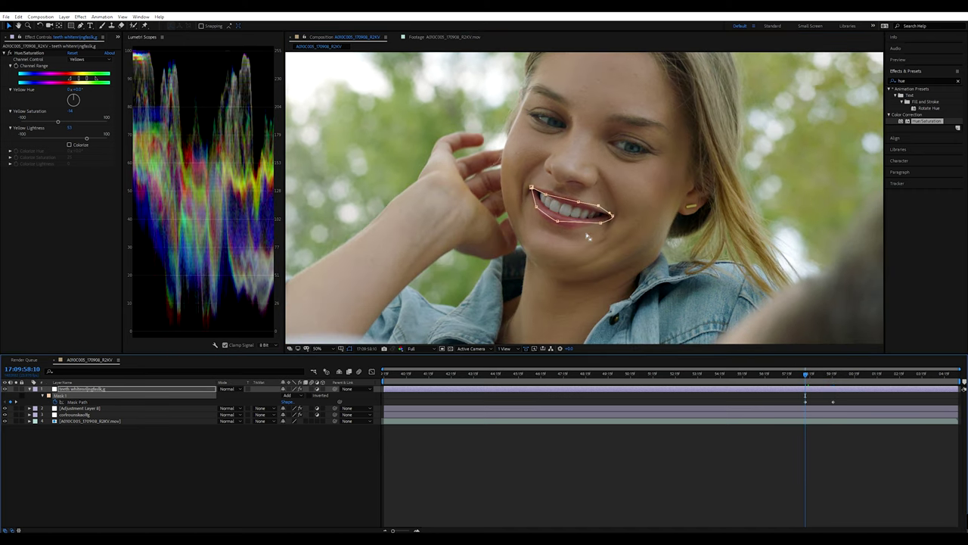
double_click(557, 220)
key("period")
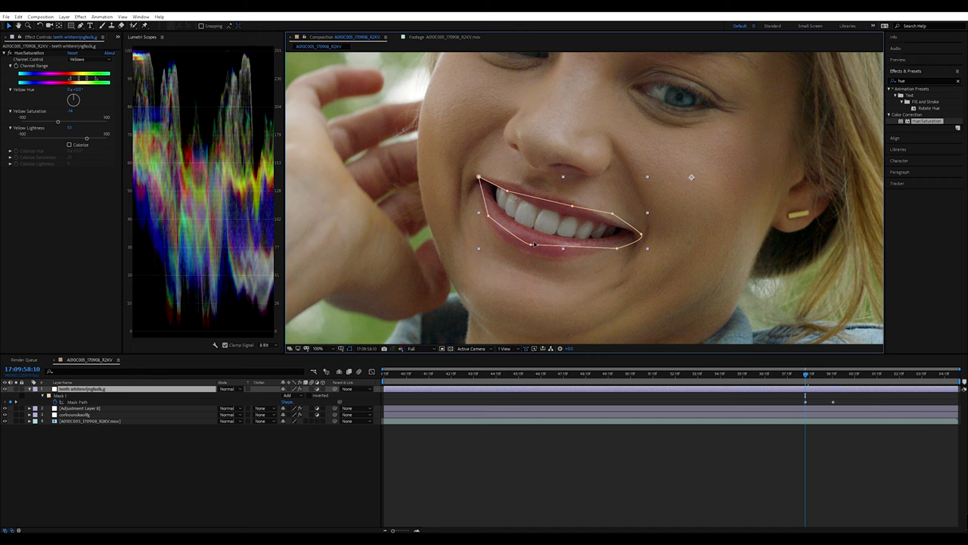
left_click(530, 266)
key("comma")
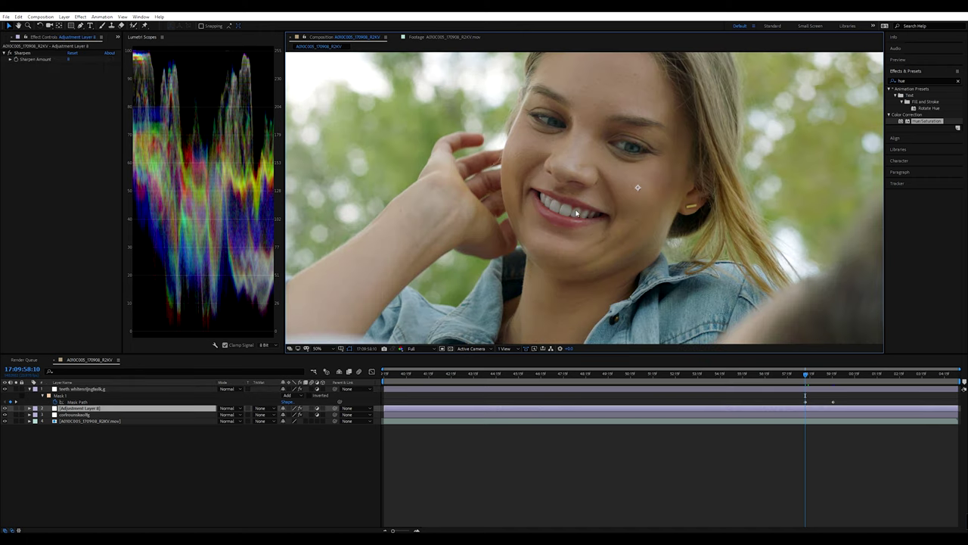
left_click(180, 478)
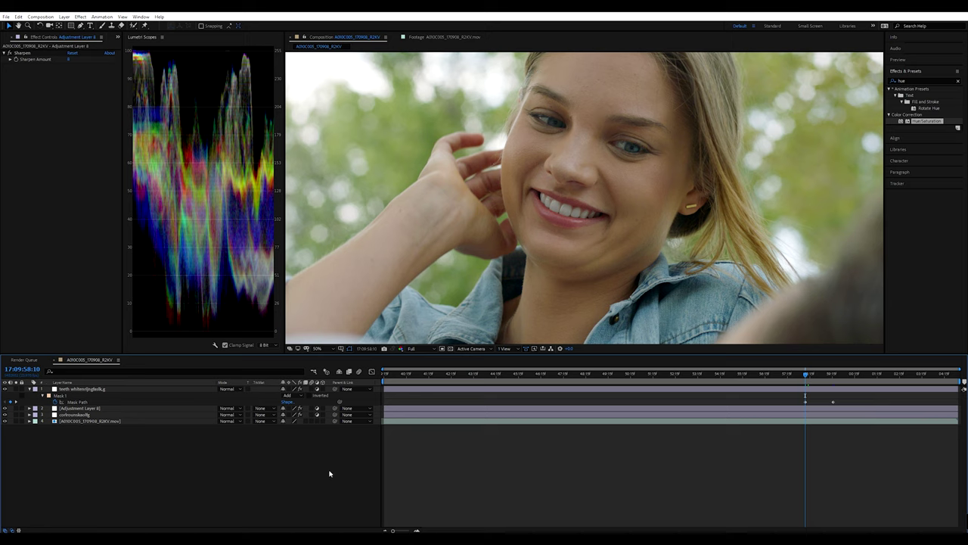
Add a new adjustment layer named 'eyezzzzzdud'.
key("ctrl+alt+y")
key("Return")
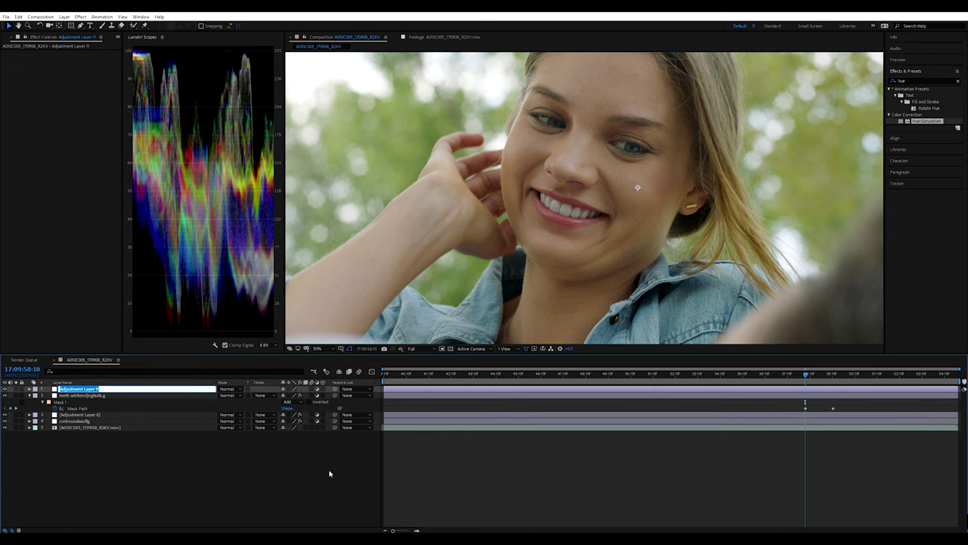
type("eyezzzzzdud")
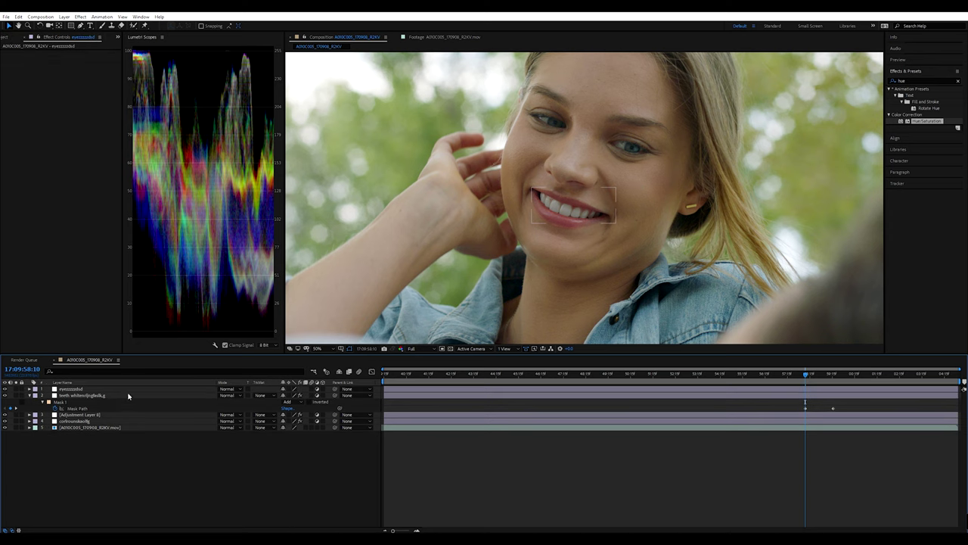
key("Return")
Search 'unsh' and apply Unsharp Mask to the new top eye layer.
left_click(918, 80)
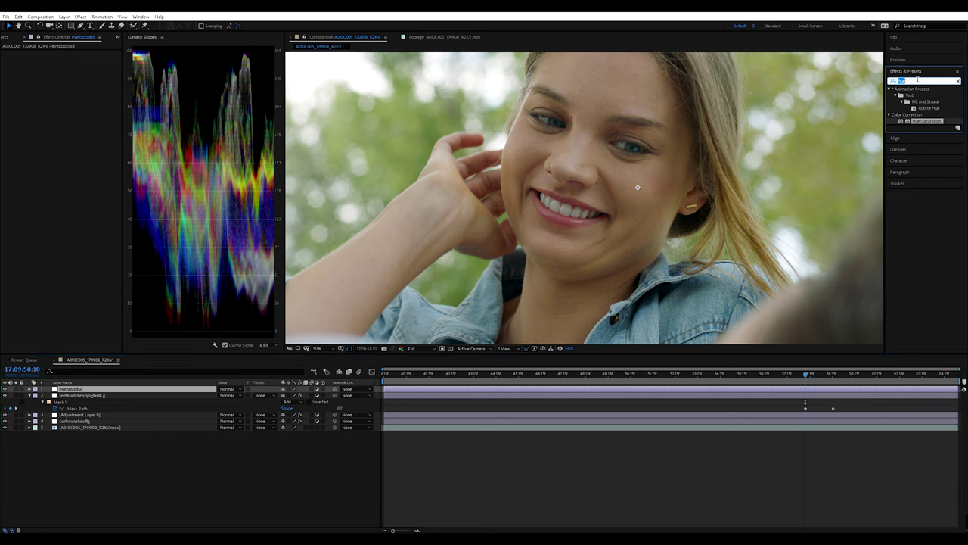
type("unsh")
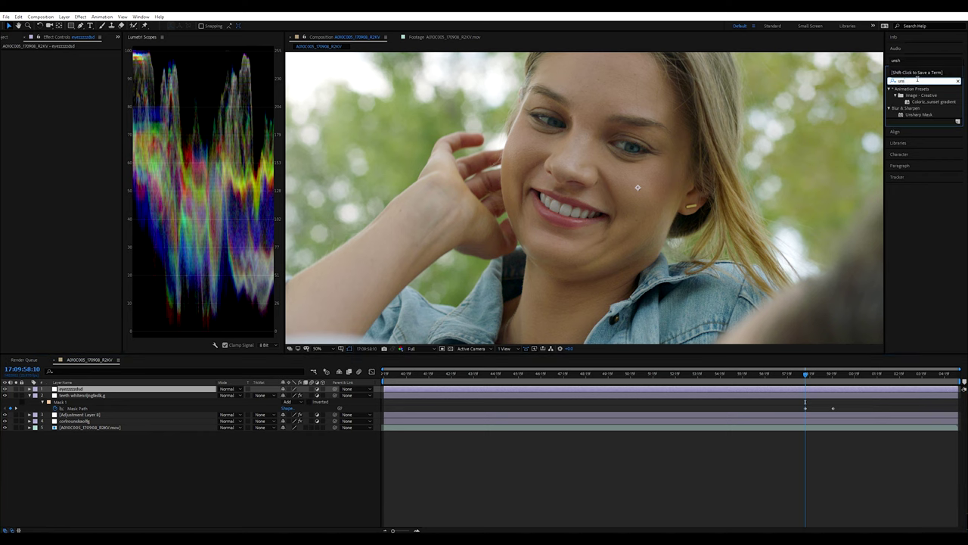
left_click_drag(923, 115, 157, 397)
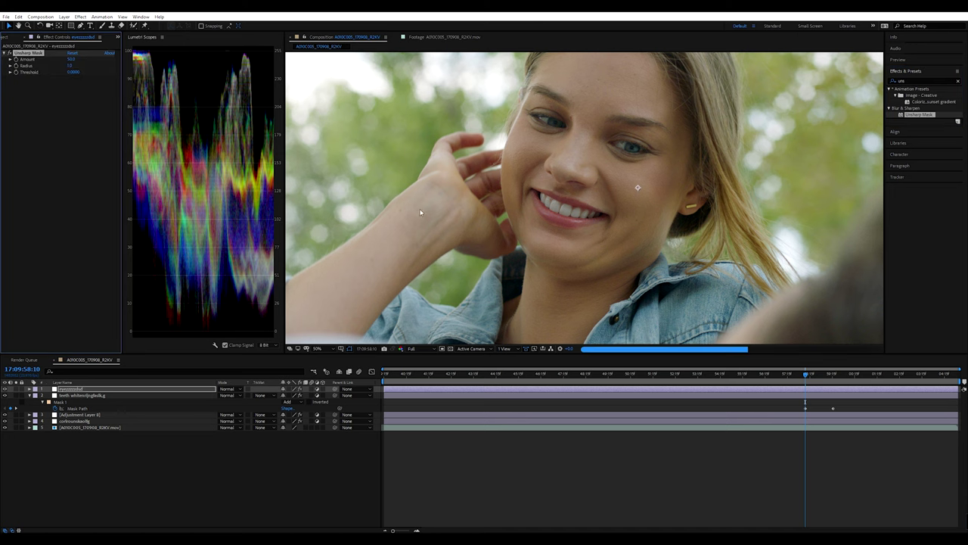
key("g")
scroll(586, 101, "up", 1)
Draw a mask outline around the left eye with the Pen tool.
scroll(563, 103, "up", 1)
left_click(605, 103)
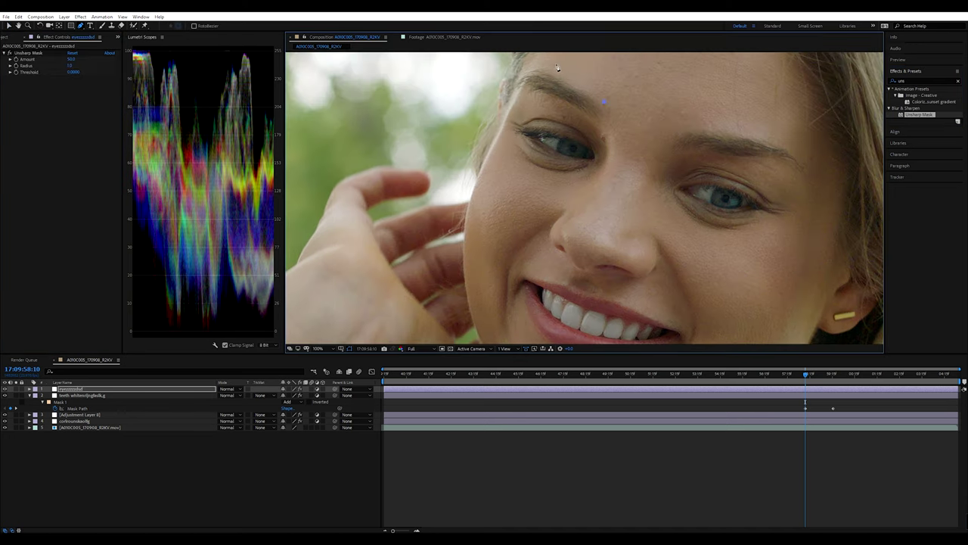
left_click(543, 72)
left_click(505, 140)
Draw a closed curved mask around the right eye.
left_click(705, 127)
left_click_drag(674, 160, 670, 174)
left_click(667, 221)
left_click_drag(768, 227, 789, 221)
left_click(812, 184)
left_click(797, 146)
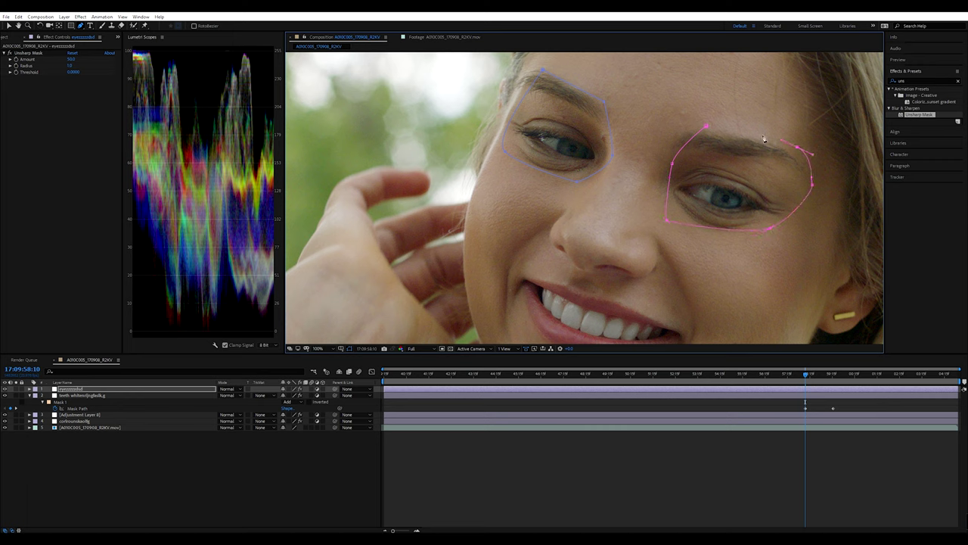
left_click(706, 126)
Increase the Unsharp Mask radius and lower its amount.
key("v")
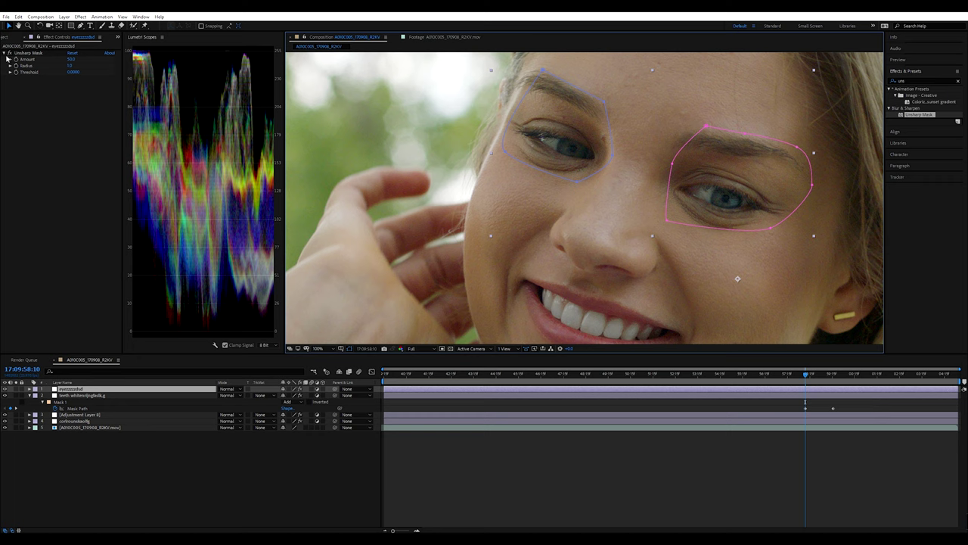
left_click_drag(70, 66, 103, 69)
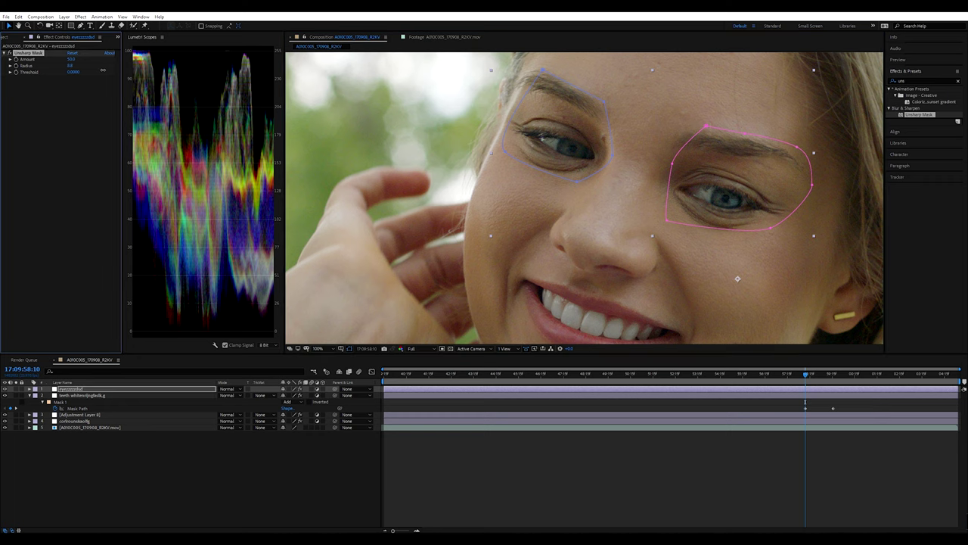
left_click_drag(70, 59, 59, 62)
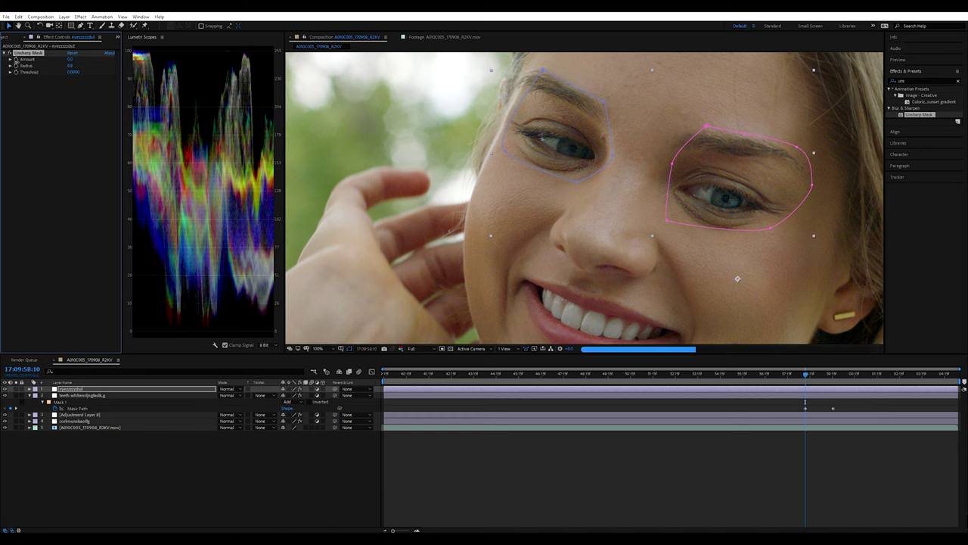
left_click_drag(55, 62, 27, 64)
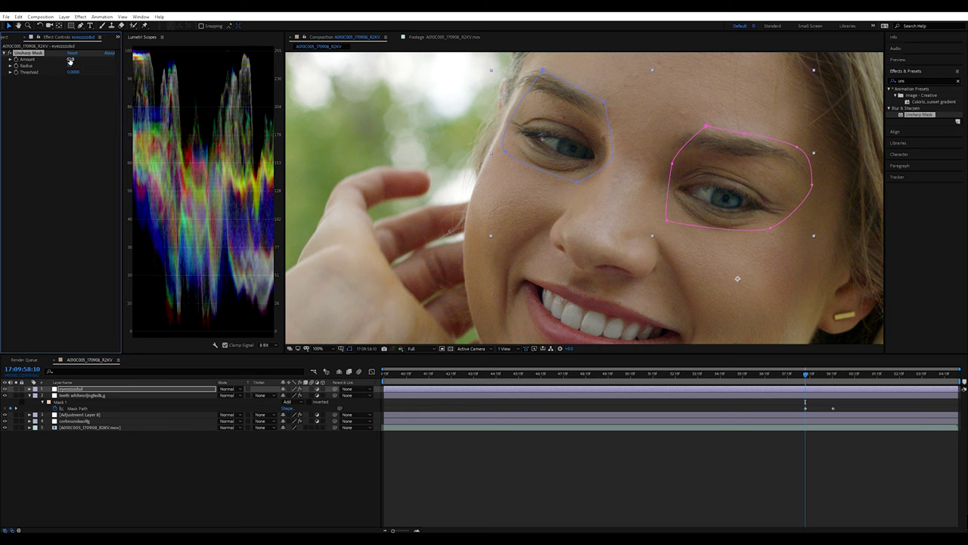
key("f")
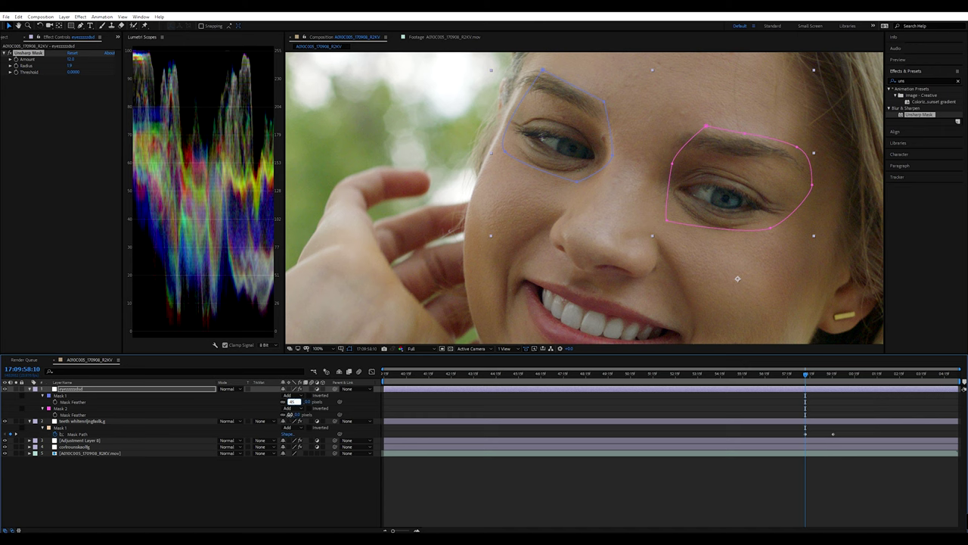
Feather both eye masks 45 px and set Unsharp Mask to about 54 amount, 3.5 radius.
key("Return")
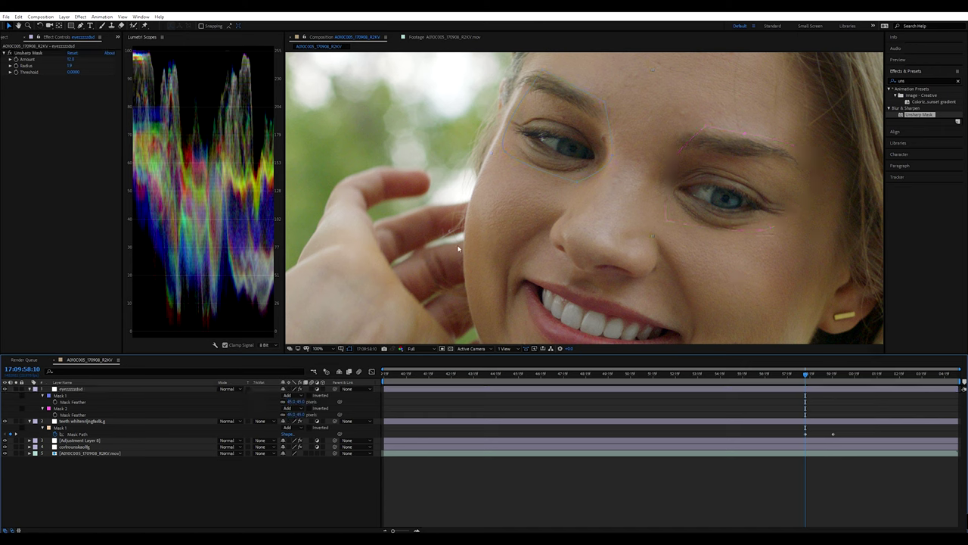
left_click(4, 389)
left_click_drag(71, 67, 78, 67)
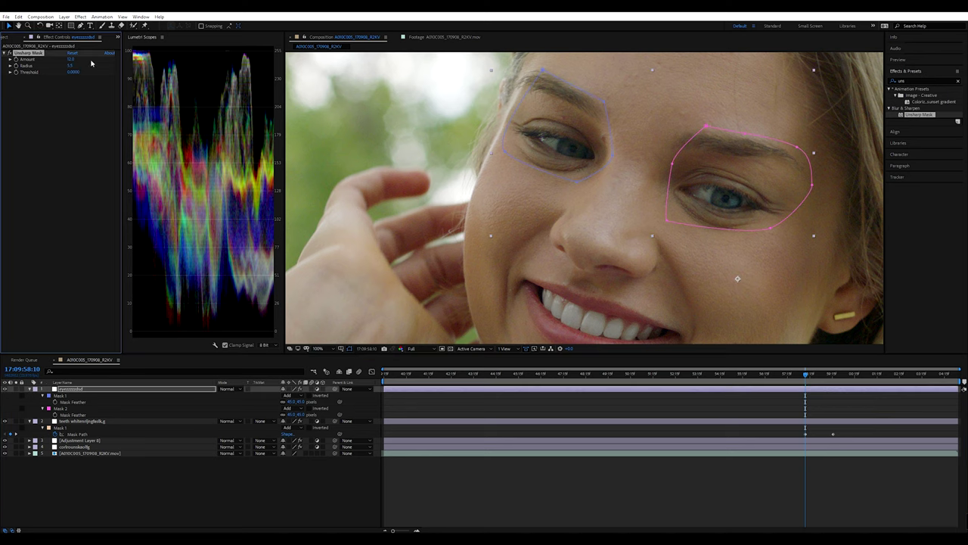
left_click(70, 59)
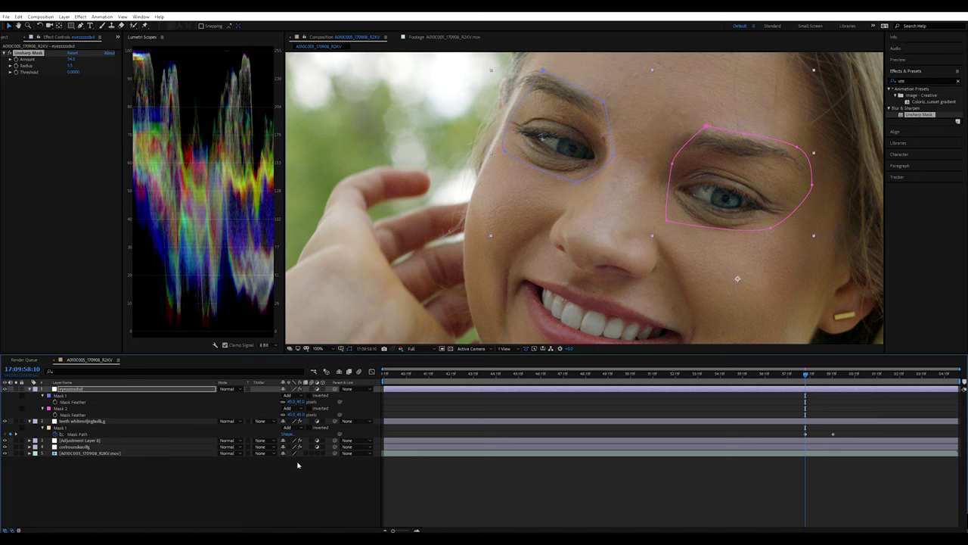
key("t")
left_click(287, 395)
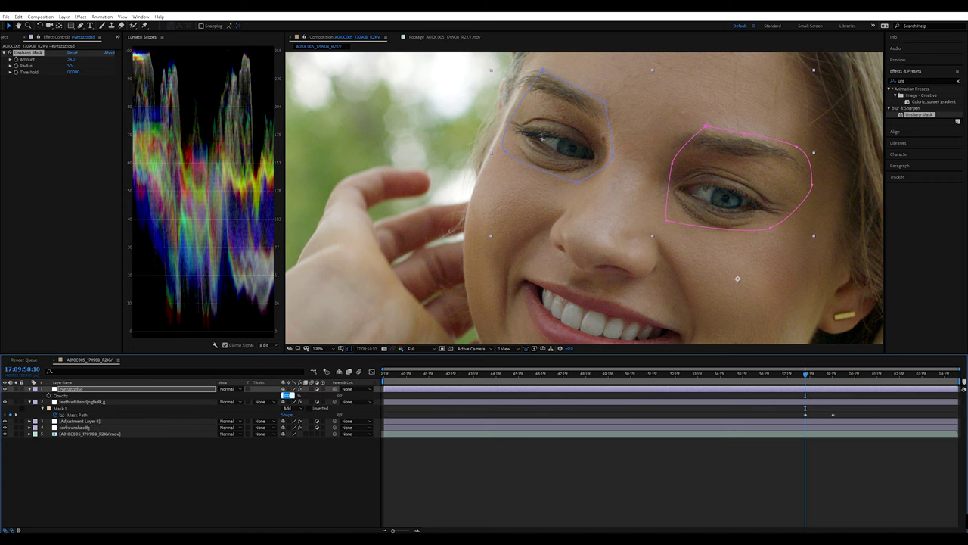
Set the eye layer to 75% opacity and toggle its visibility to compare.
scroll(578, 222, "down", 2)
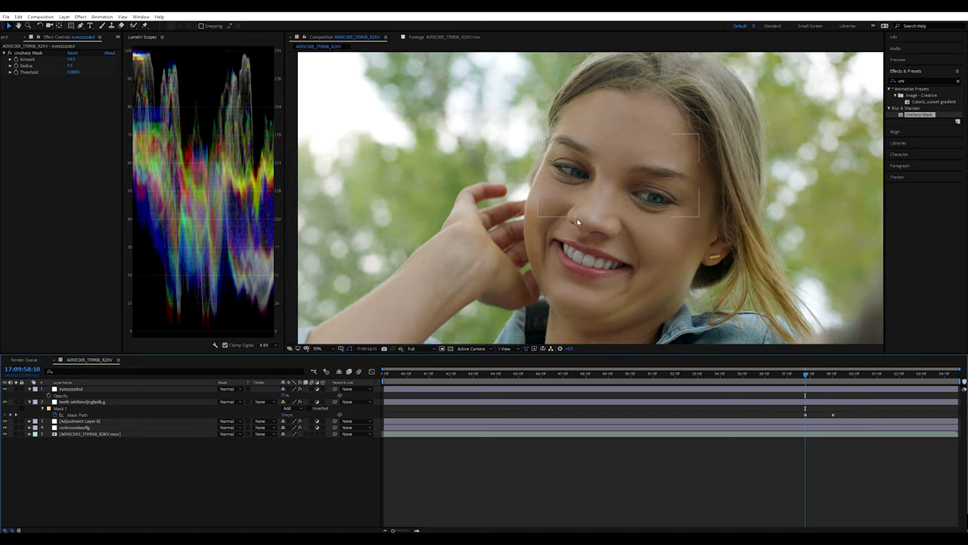
scroll(578, 222, "down", 1)
left_click(319, 348)
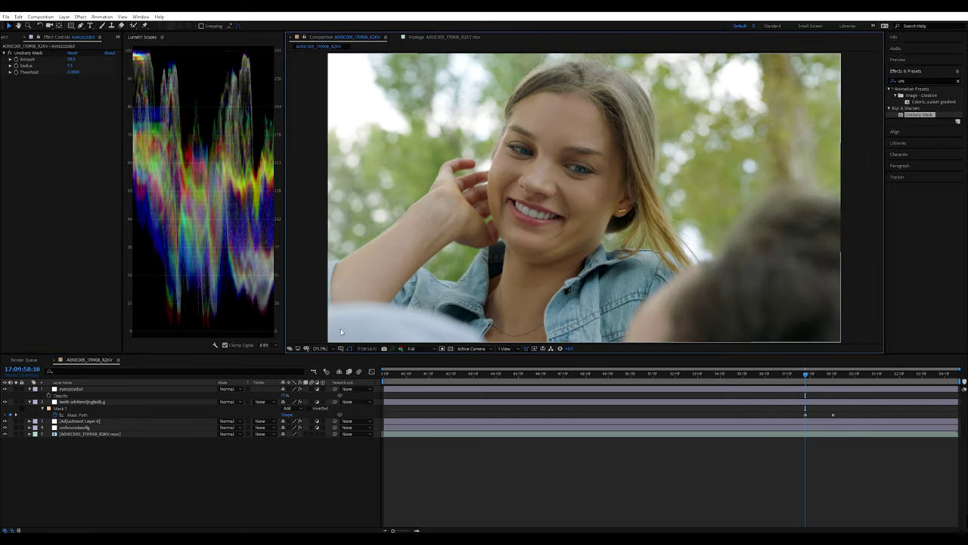
left_click(5, 389)
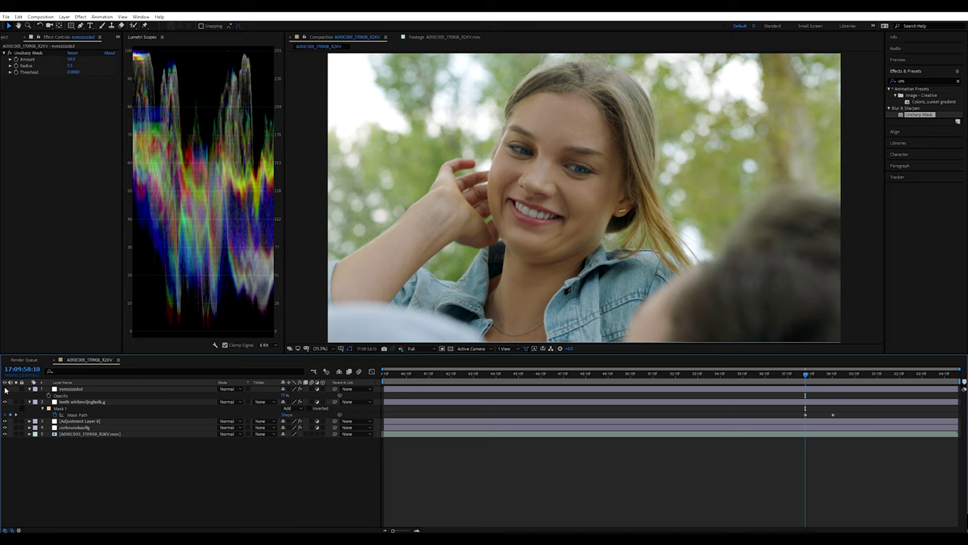
left_click(5, 388)
left_click(5, 389)
Compare the eyes zoomed in and out, then add a new adjustment layer on top.
scroll(536, 242, "up", 3)
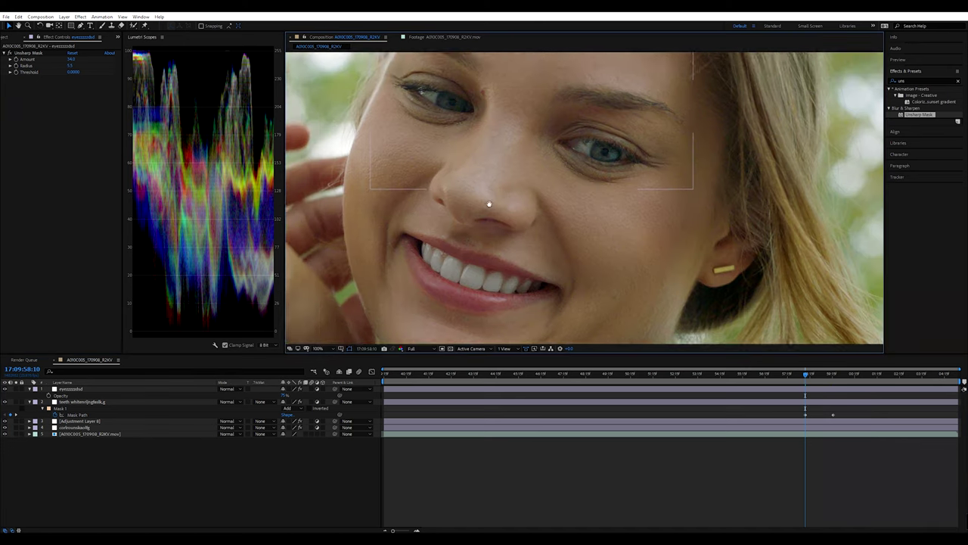
scroll(536, 242, "up", 1)
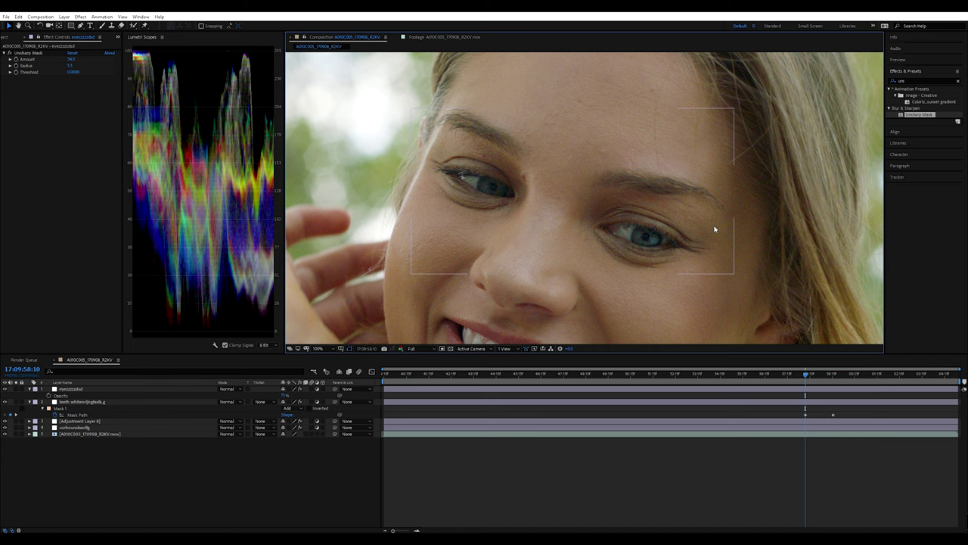
key("comma")
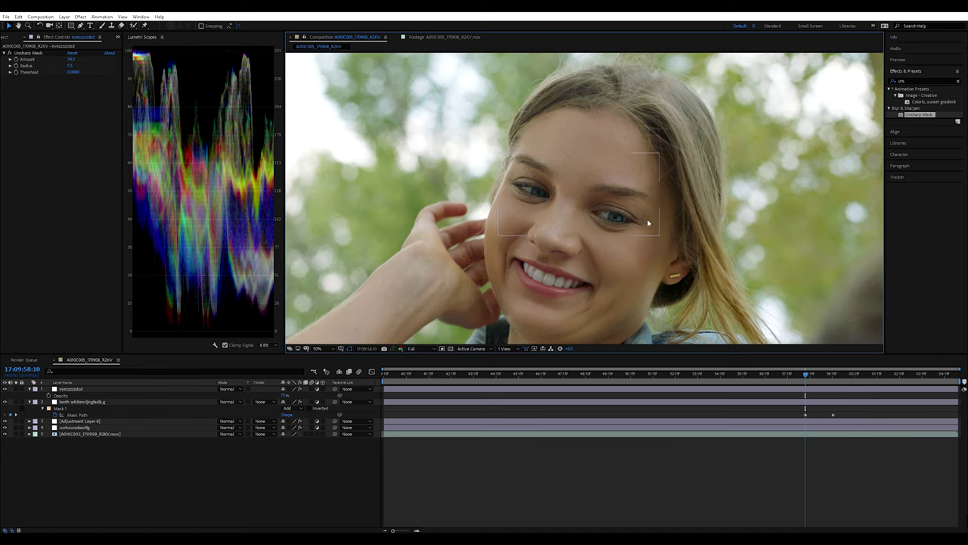
key("period")
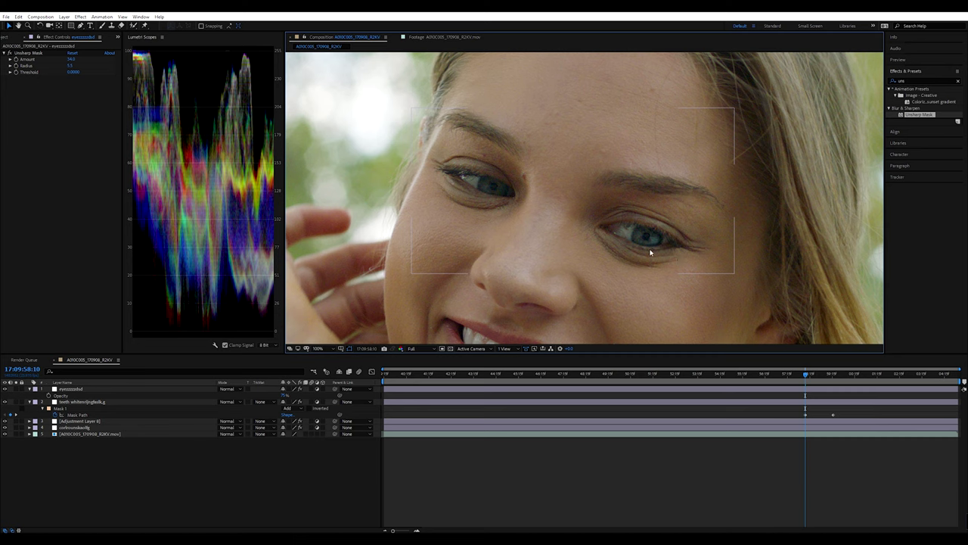
key("comma")
key("comma")
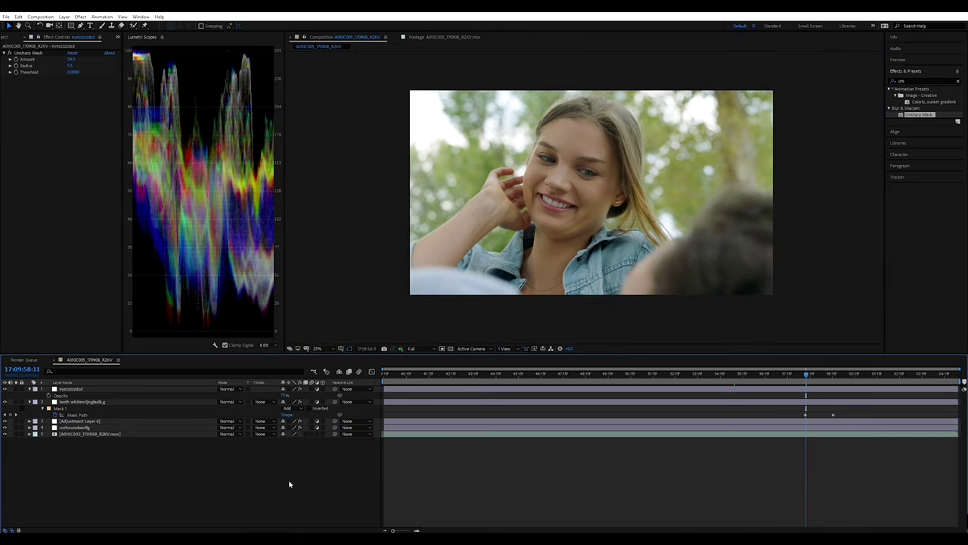
key("ctrl+alt+y")
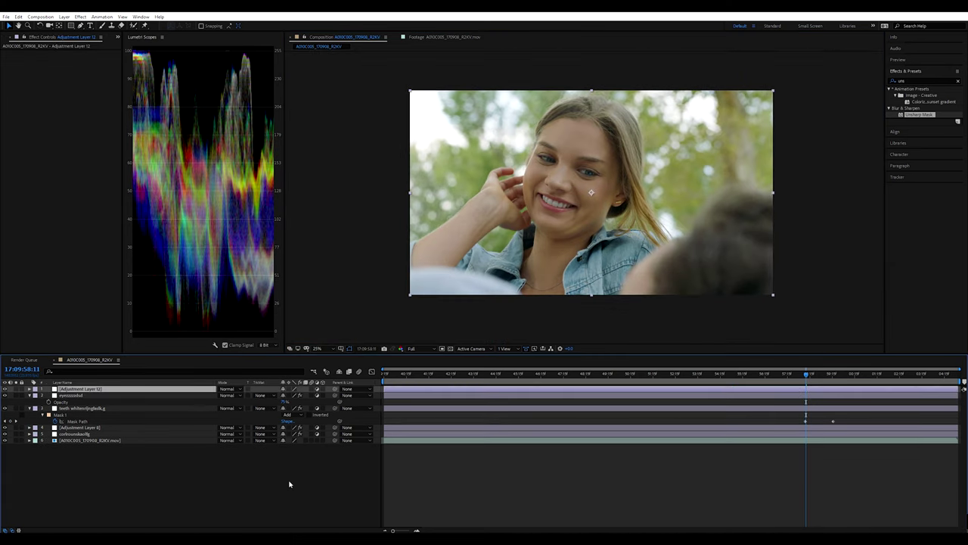
Rename the new adjustment layer 'glow'.
key("Return")
type("cl")
left_click(296, 491)
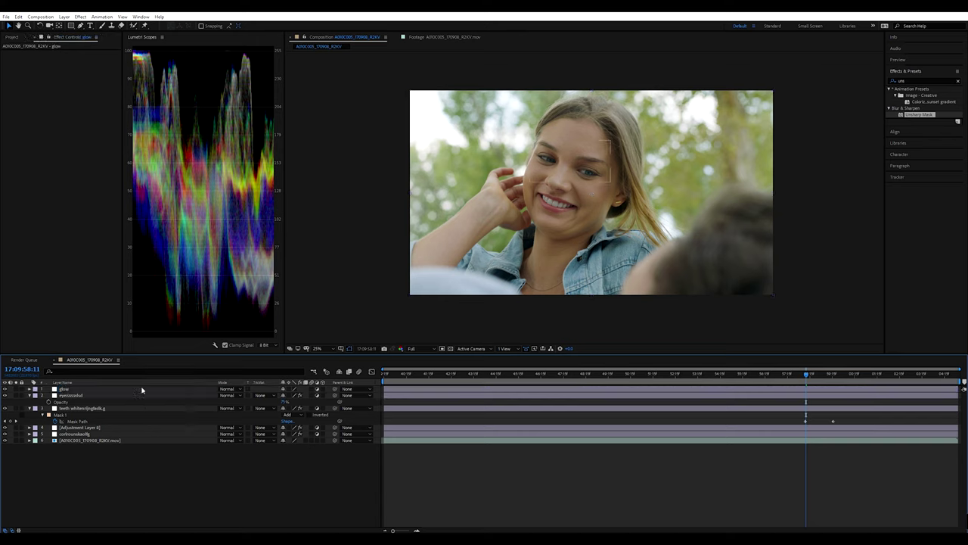
left_click(134, 391)
Search 'glow' and apply Stylize > Glow to the glow layer.
left_click(921, 77)
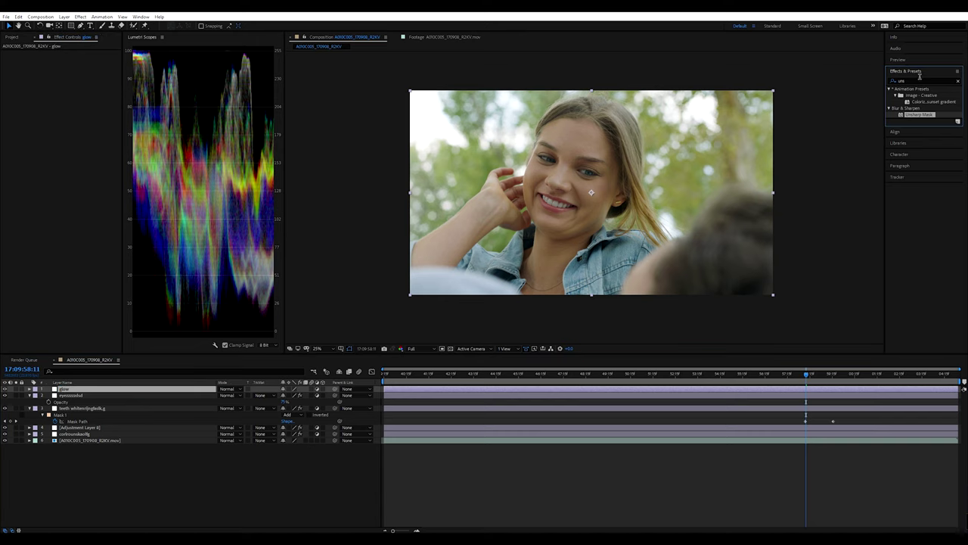
left_click(920, 79)
type("glow")
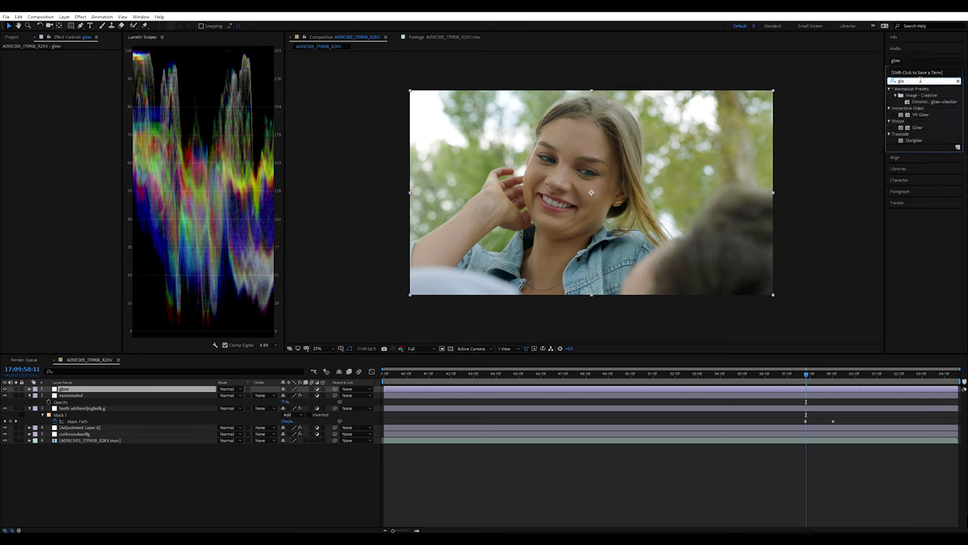
left_click_drag(917, 127, 110, 390)
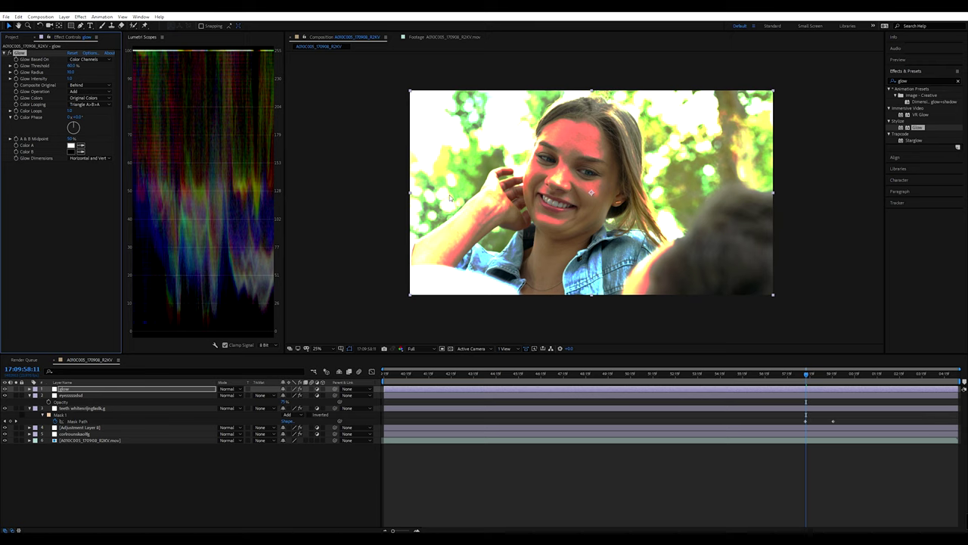
Scrub the Glow Radius on the glow layer up to 156.0.
mouse_move(72, 72)
left_mouse_down()
mouse_move(89, 73)
mouse_move(79, 68)
left_mouse_up()
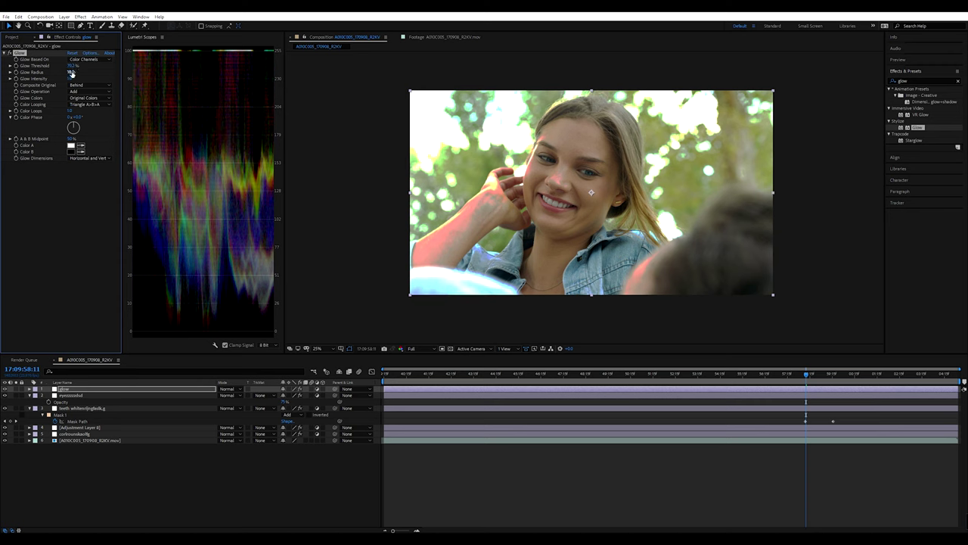
left_click_drag(72, 72, 130, 75)
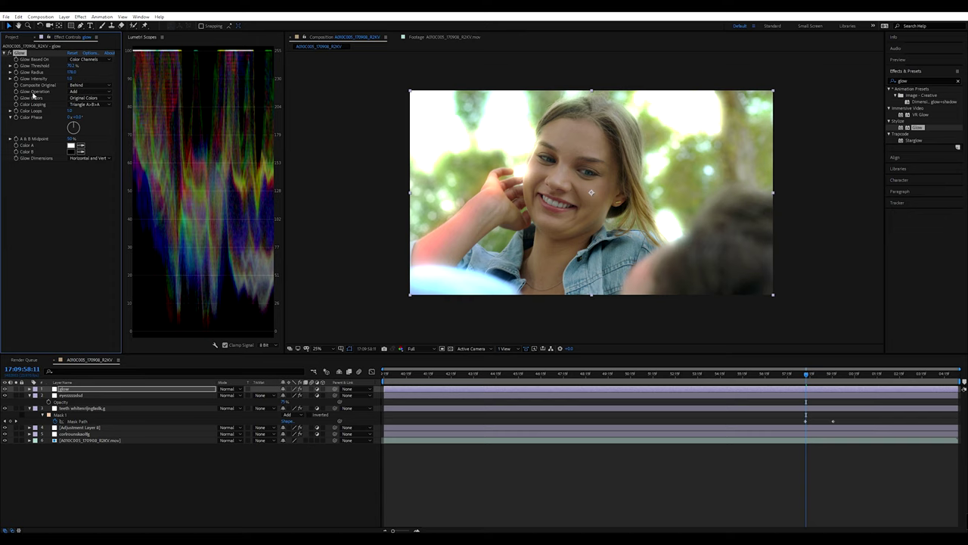
Switch Glow to Screen blending, widen its radius, and return intensity to about 1.0.
left_click(76, 91)
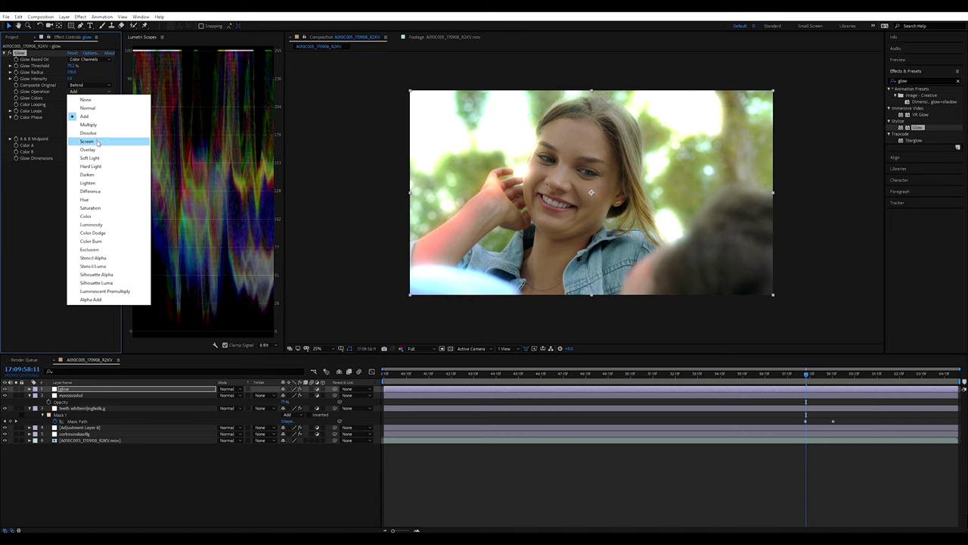
left_click(96, 140)
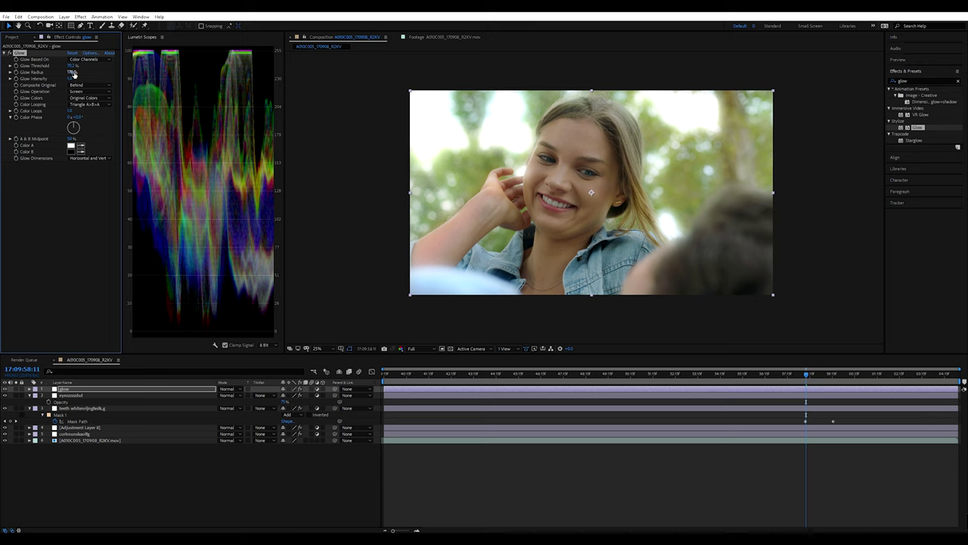
left_click_drag(73, 72, 182, 78)
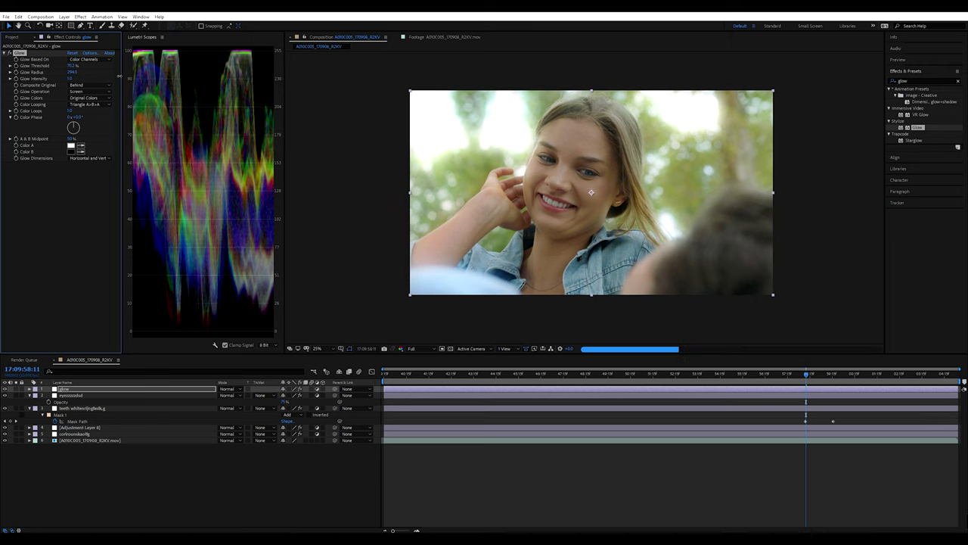
mouse_move(70, 77)
left_mouse_down()
mouse_move(60, 81)
mouse_move(160, 112)
left_mouse_up()
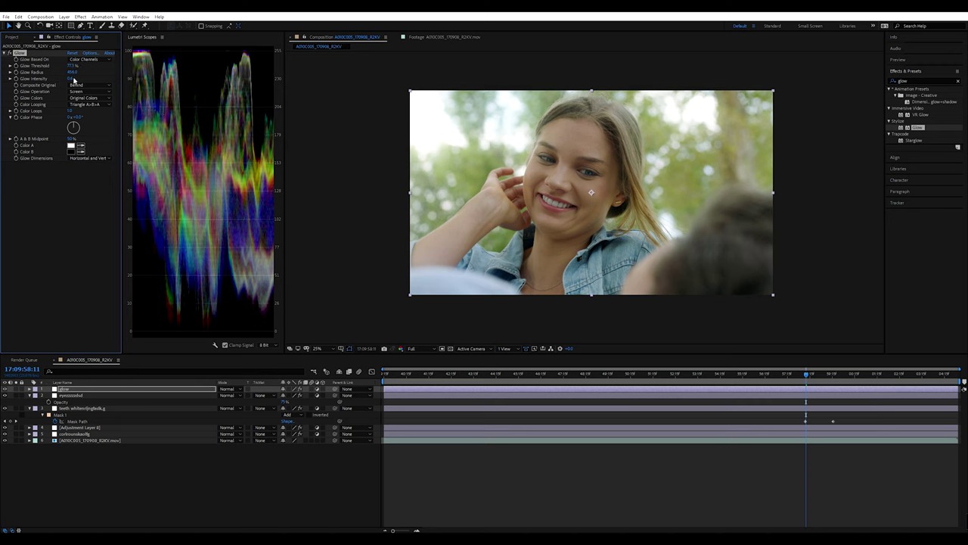
mouse_move(70, 78)
left_mouse_down()
mouse_move(84, 78)
mouse_move(29, 84)
mouse_move(37, 79)
left_mouse_up()
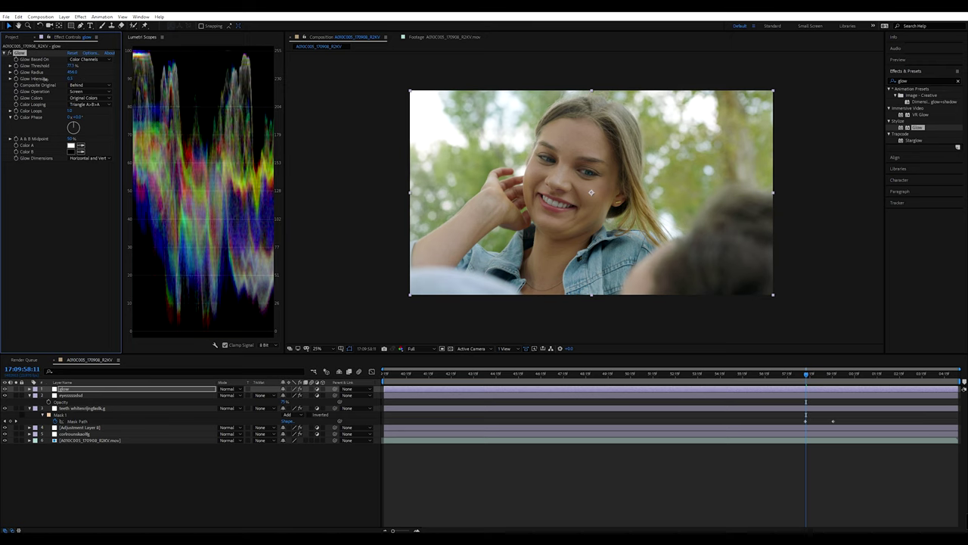
Push the Glow Radius up to about 942 and show the glow layer's opacity.
left_click_drag(76, 72, 81, 72)
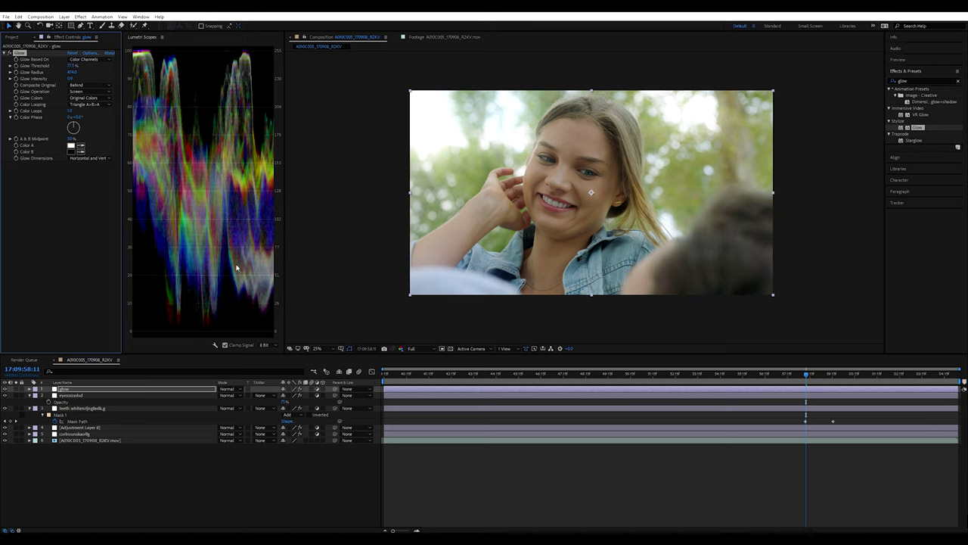
key("t")
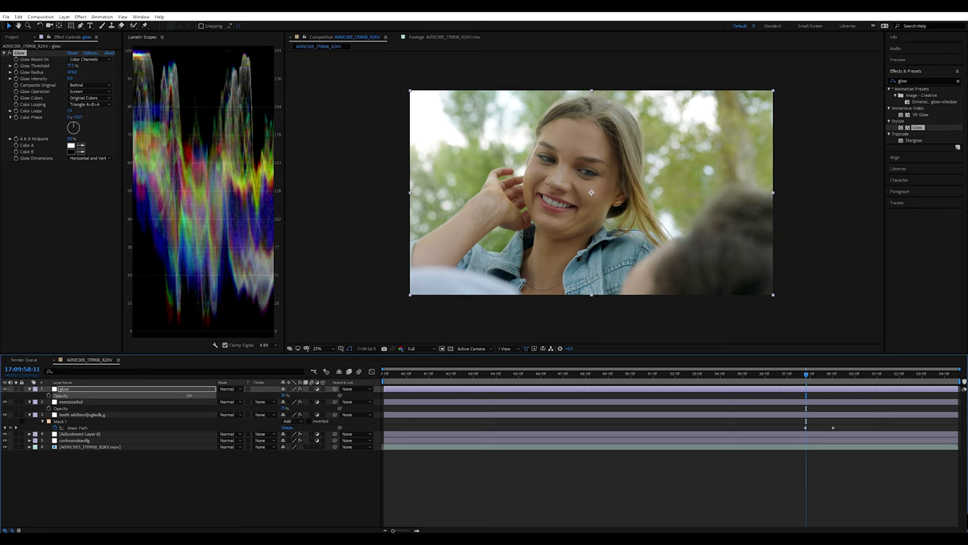
left_click(136, 496)
Add a new adjustment layer and apply Lumetri Color to it.
key("ctrl+alt+y")
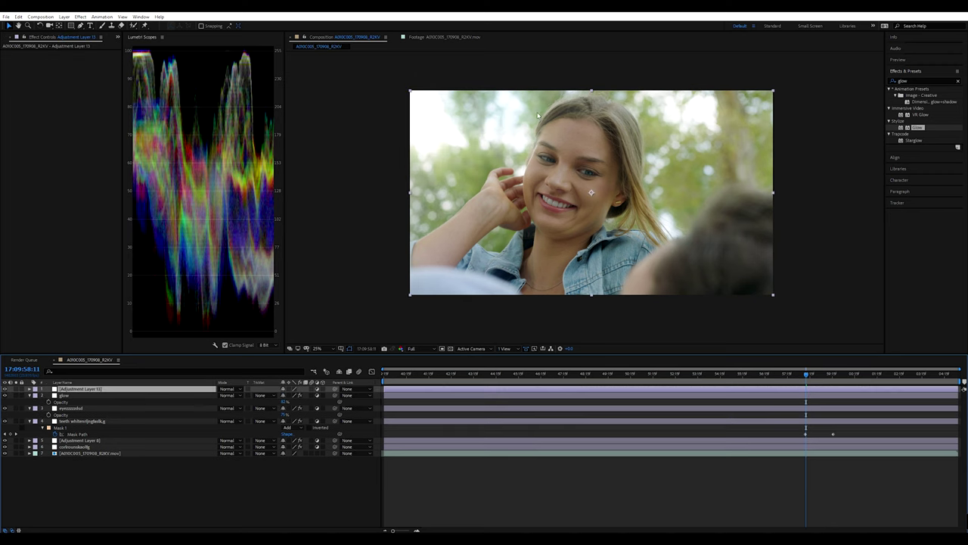
left_click(914, 81)
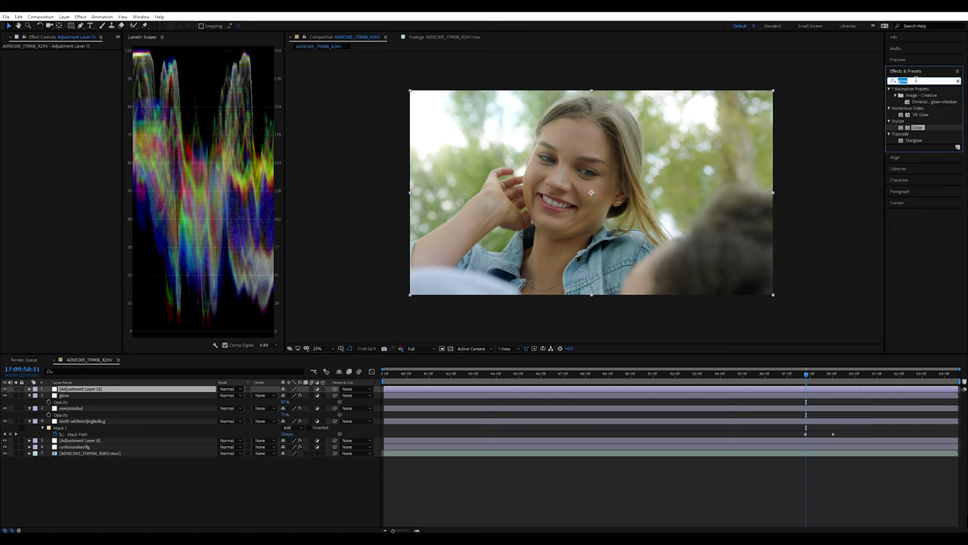
type("l")
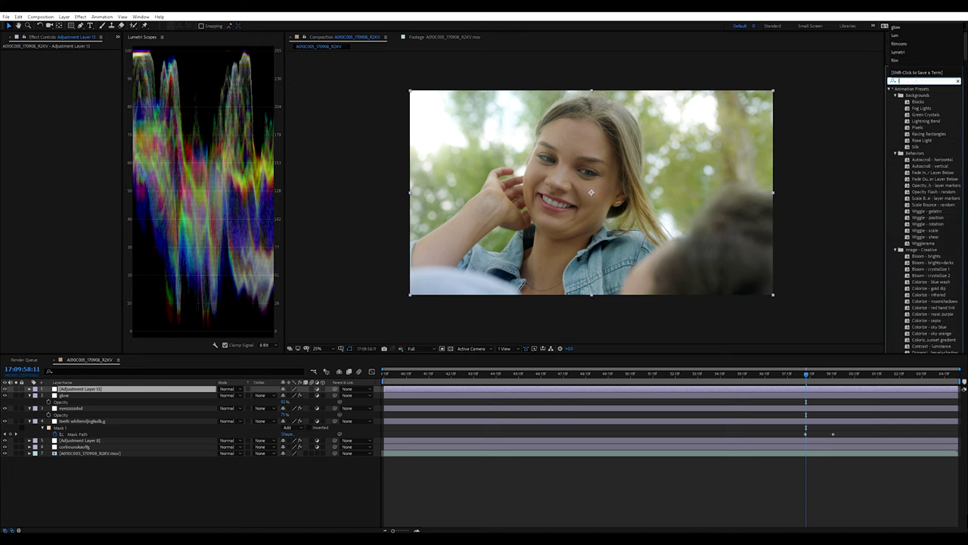
type("umet")
left_click_drag(916, 100, 77, 124)
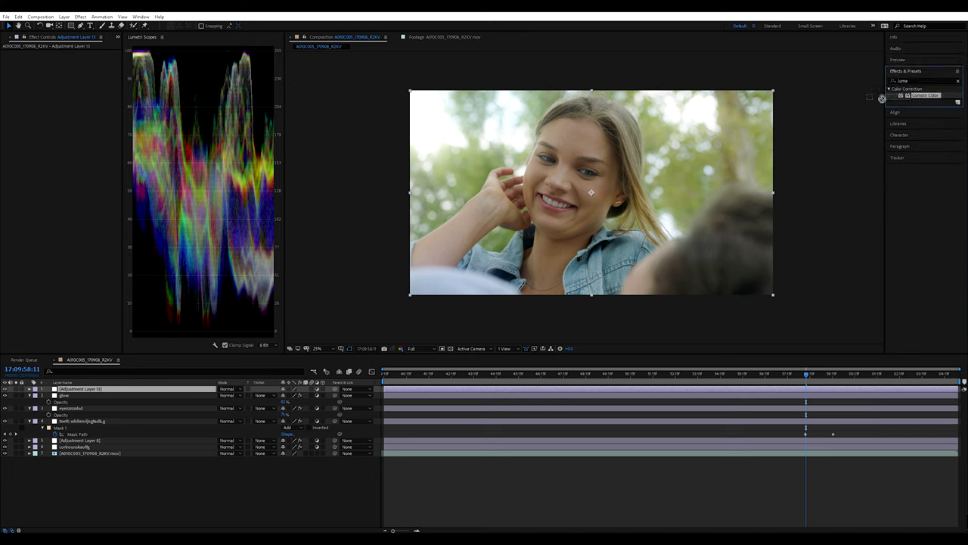
Lift the upper RGB curve and add a slightly nudged lower point in Lumetri Curves.
key("period")
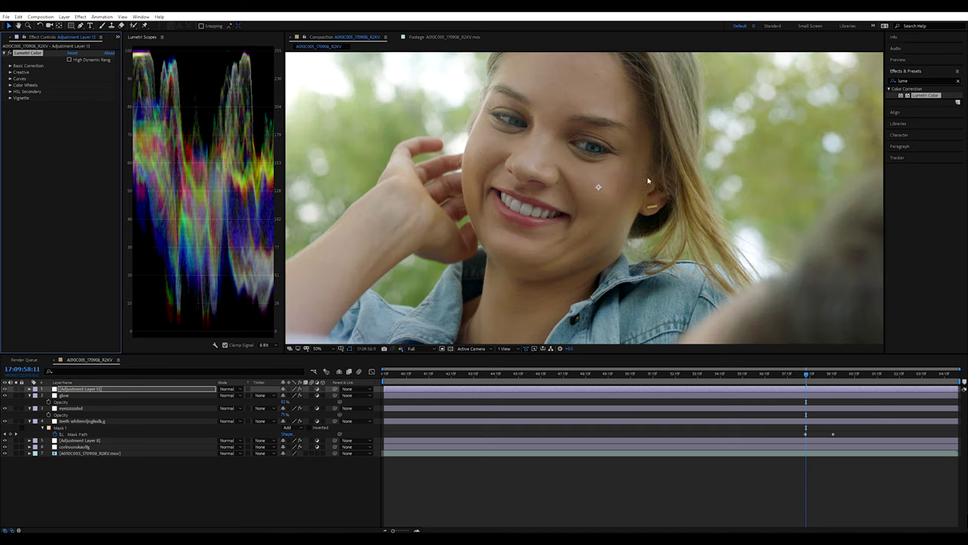
key("comma")
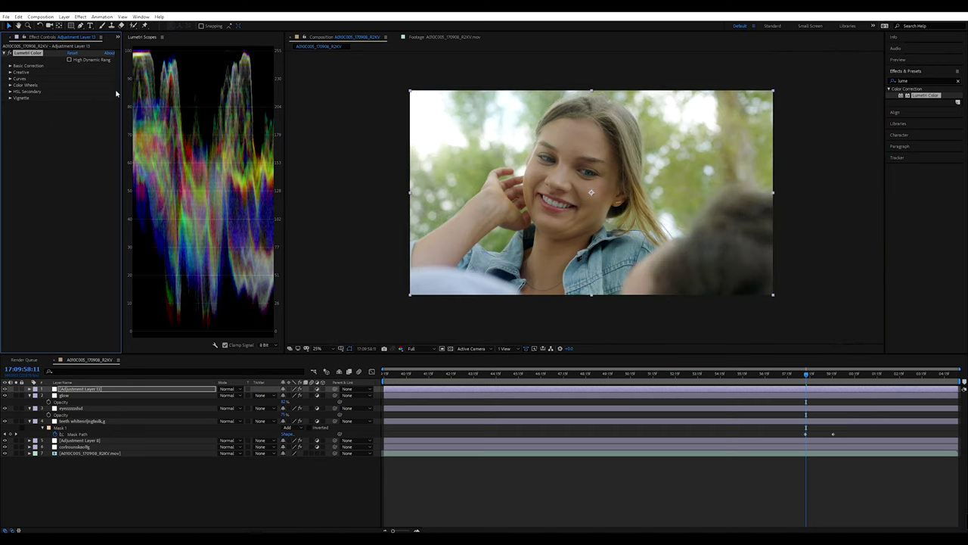
left_click(10, 79)
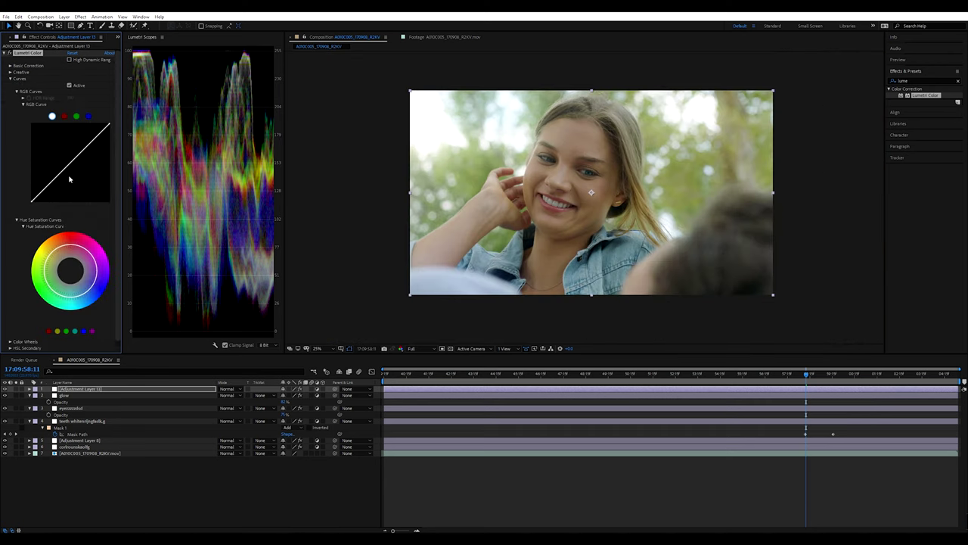
left_click_drag(95, 144, 90, 143)
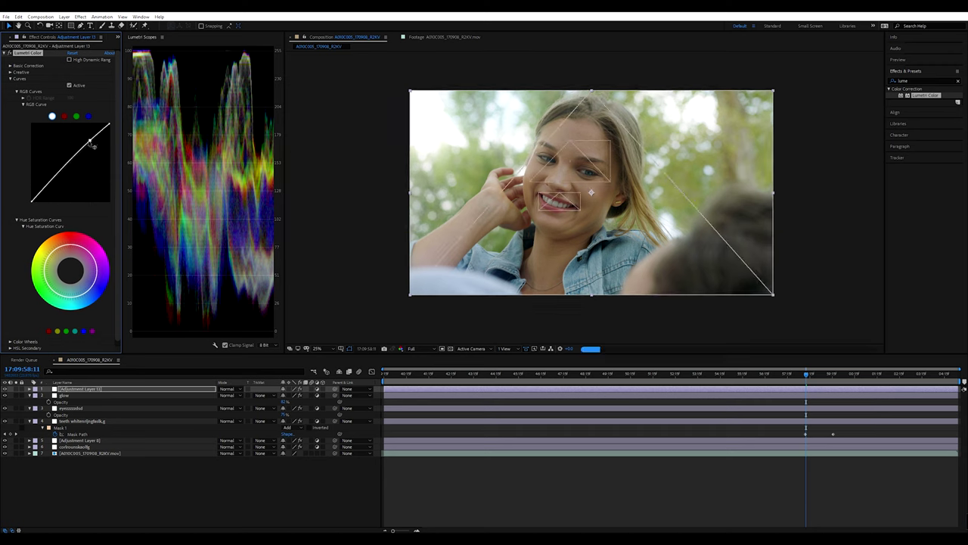
left_click(52, 184)
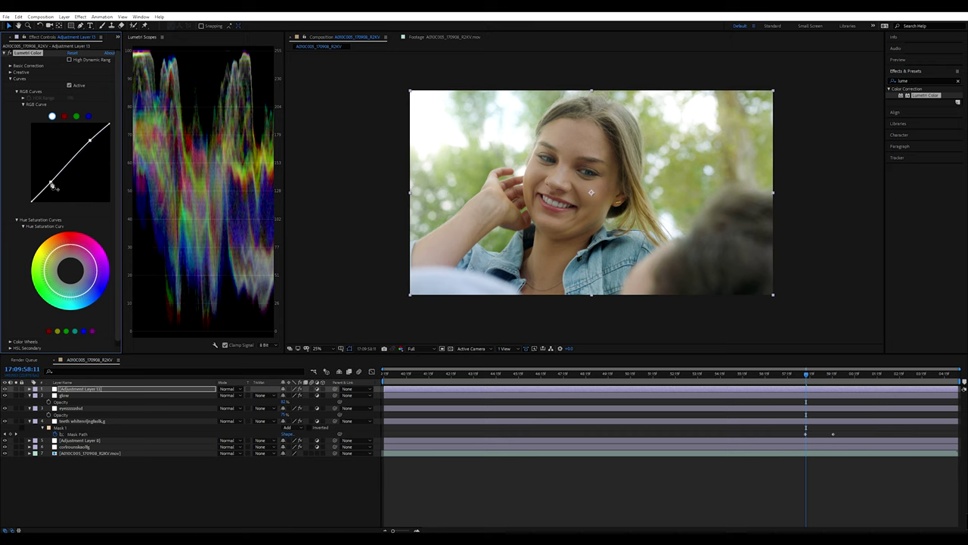
left_click_drag(52, 185, 48, 184)
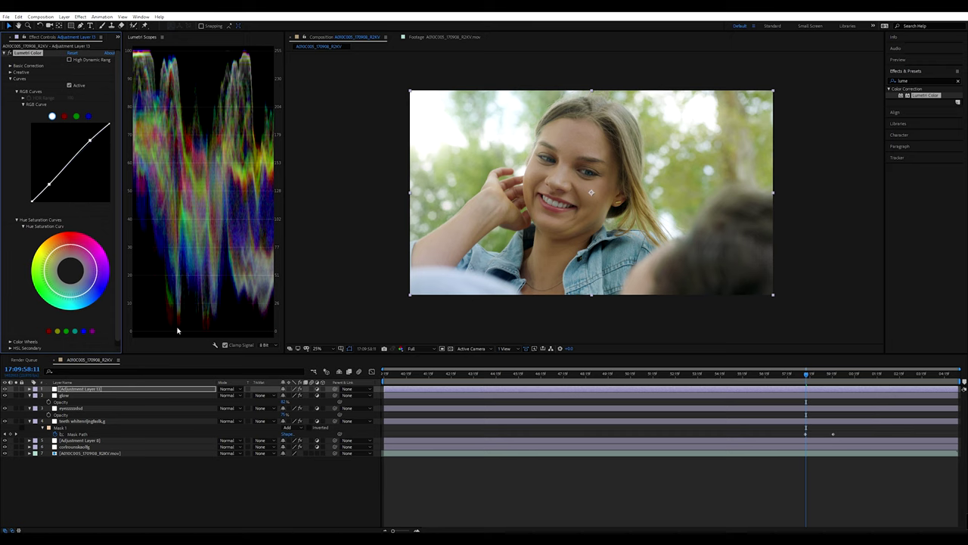
scroll(48, 234, "down", 1)
scroll(48, 233, "up", 1)
In Lumetri Creative, try Faded Film at 7, then return it to 0.
left_click(10, 72)
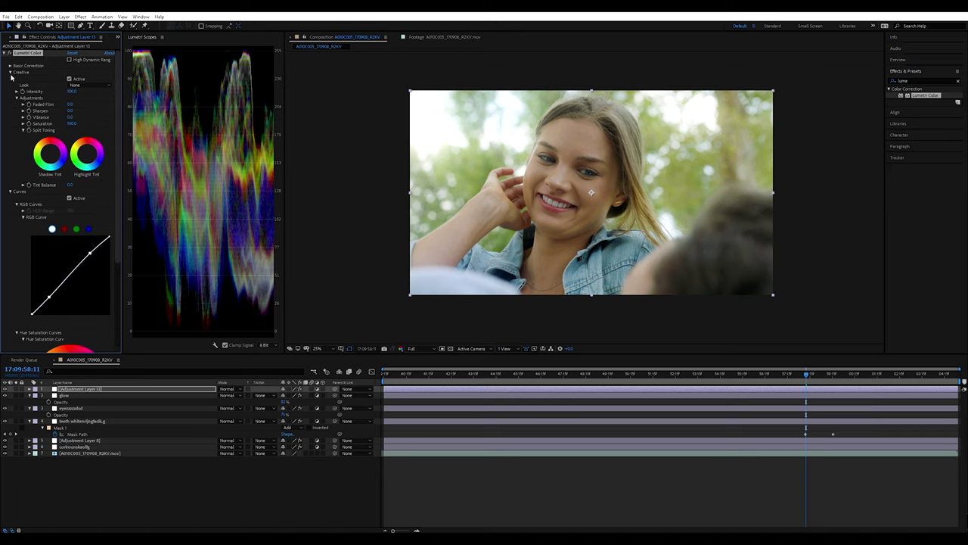
left_click(69, 105)
type("7")
left_click(293, 162)
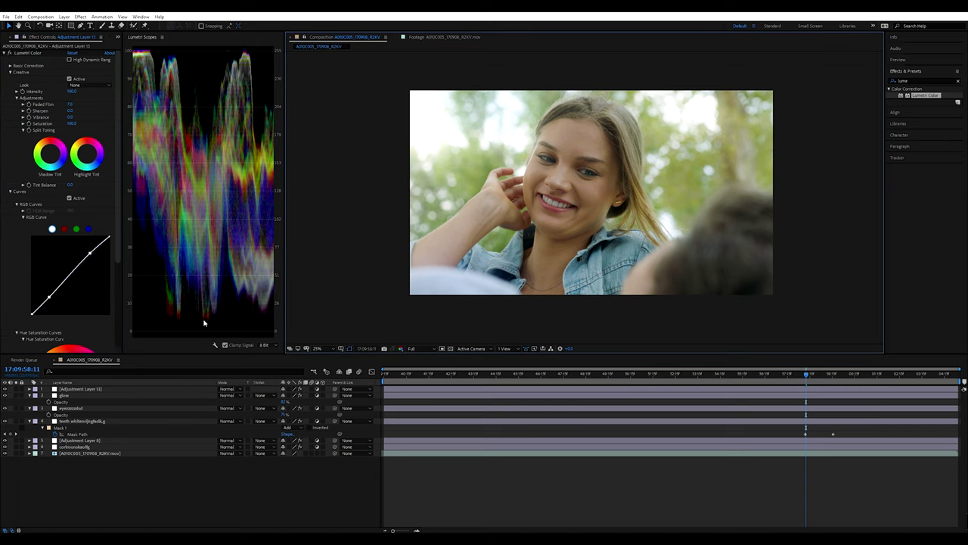
left_click(71, 104)
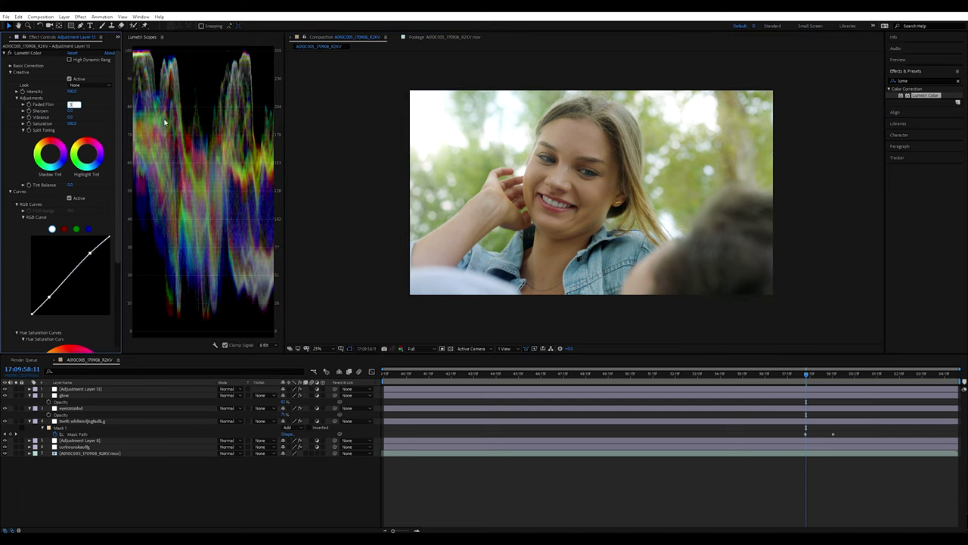
left_click(320, 126)
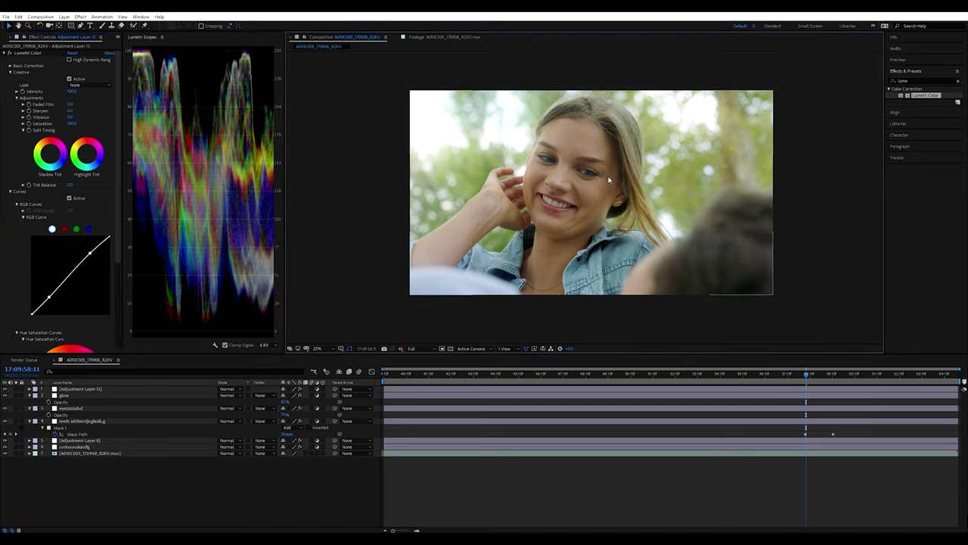
key("period")
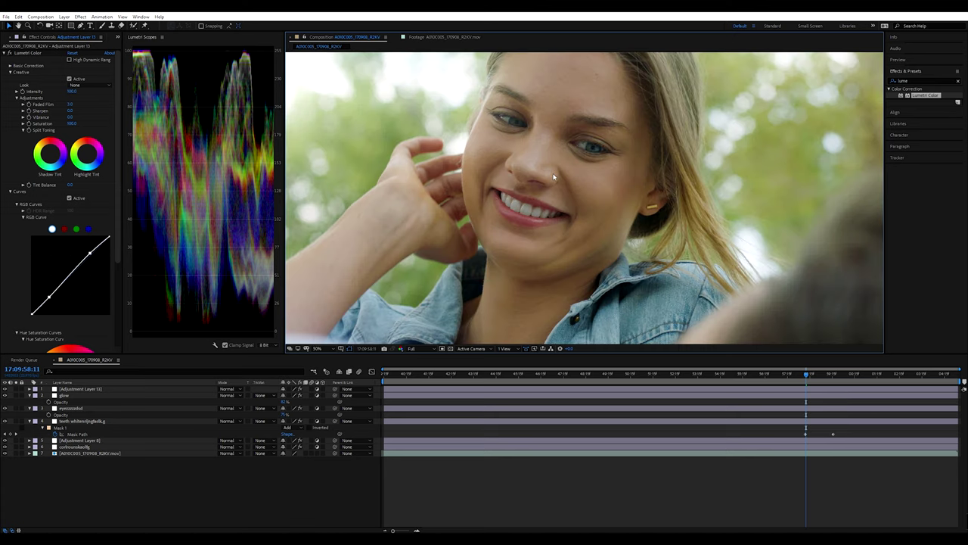
key("comma")
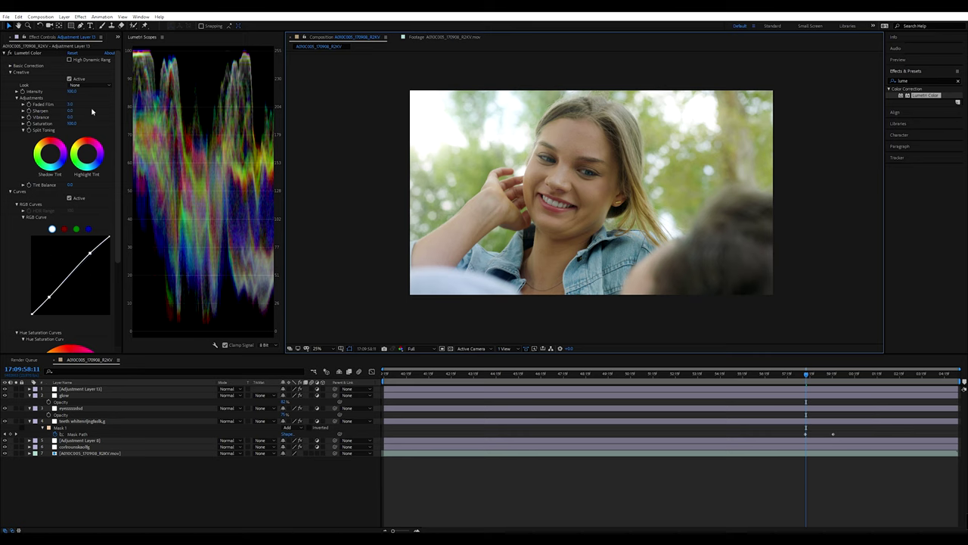
Expand Lumetri's Color Wheels and widen the Effect Controls panel.
scroll(91, 112, "down", 2)
scroll(61, 227, "down", 3)
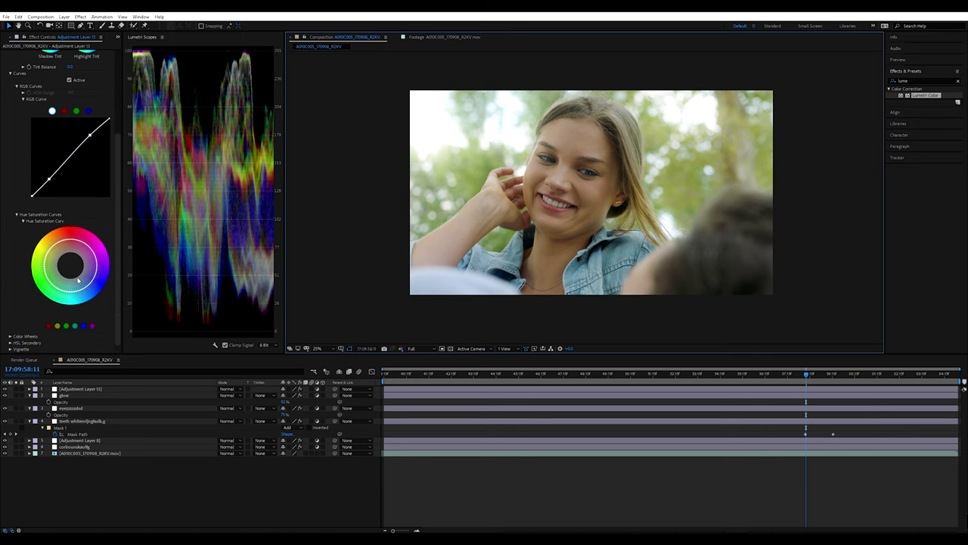
left_click(9, 337)
scroll(11, 341, "down", 3)
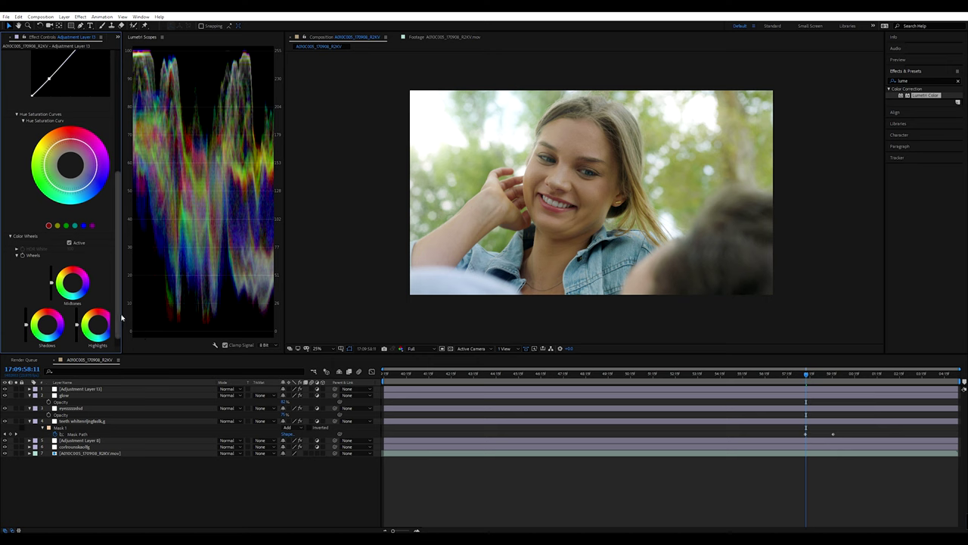
left_click(124, 318)
left_click_drag(122, 315, 136, 320)
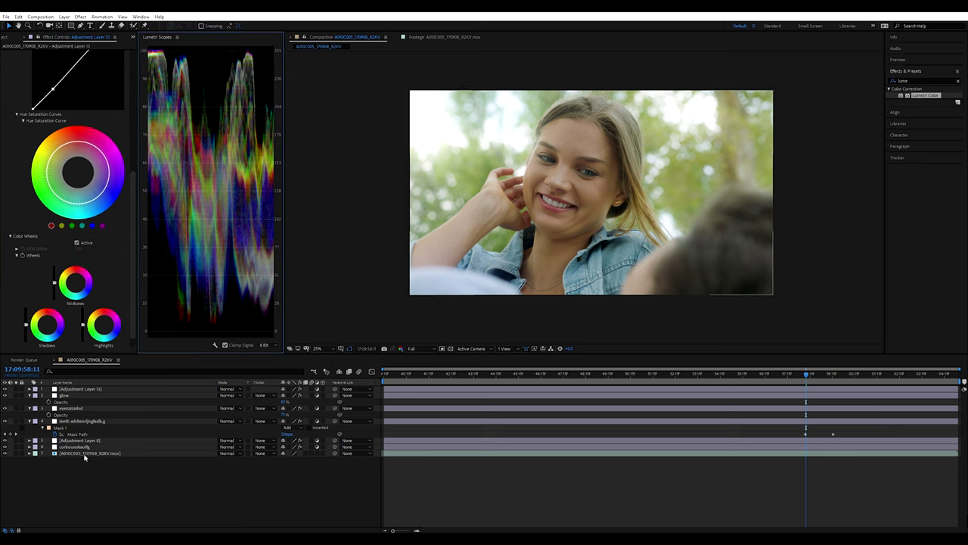
Add a new top adjustment layer and apply FilmConvert Pro to it.
left_click(52, 435)
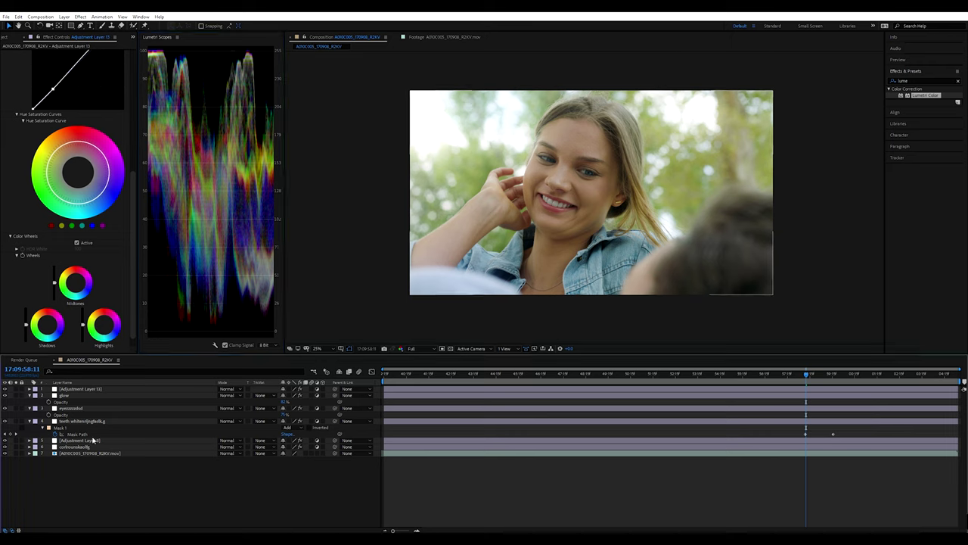
key("ctrl+alt+y")
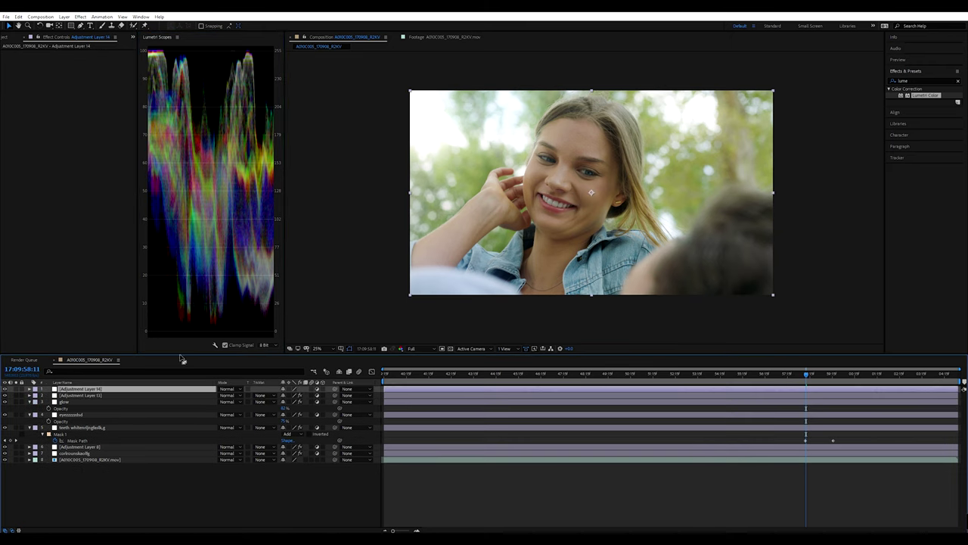
left_click(937, 81)
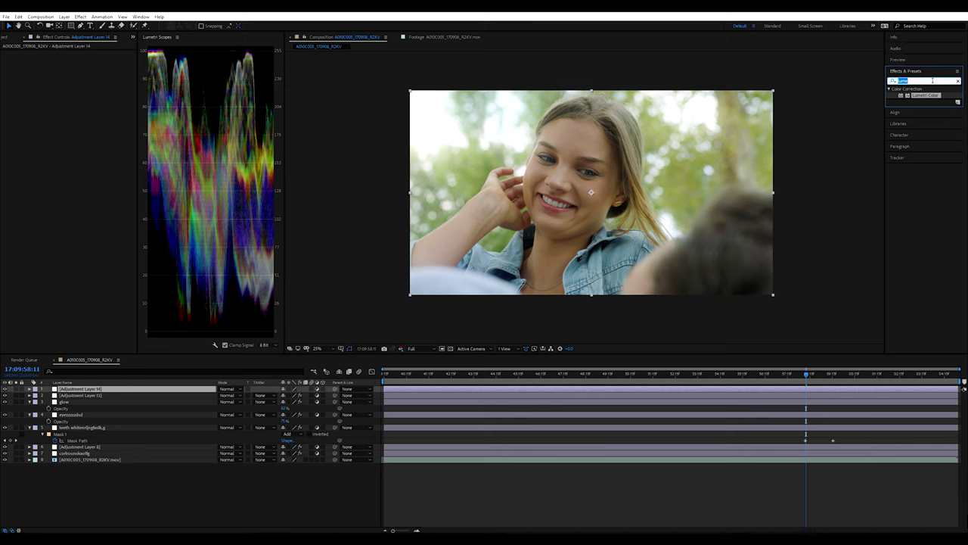
type("fillm")
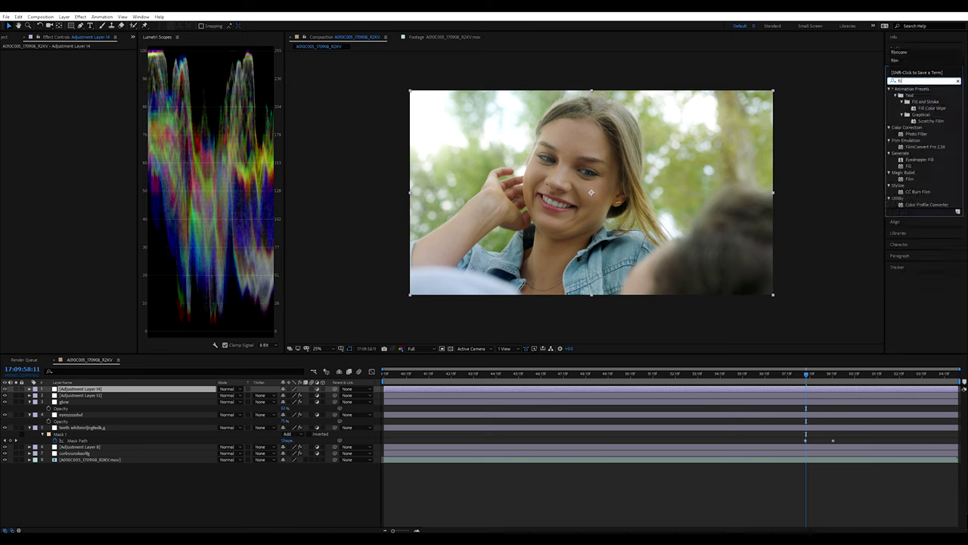
left_click_drag(923, 121, 10, 106)
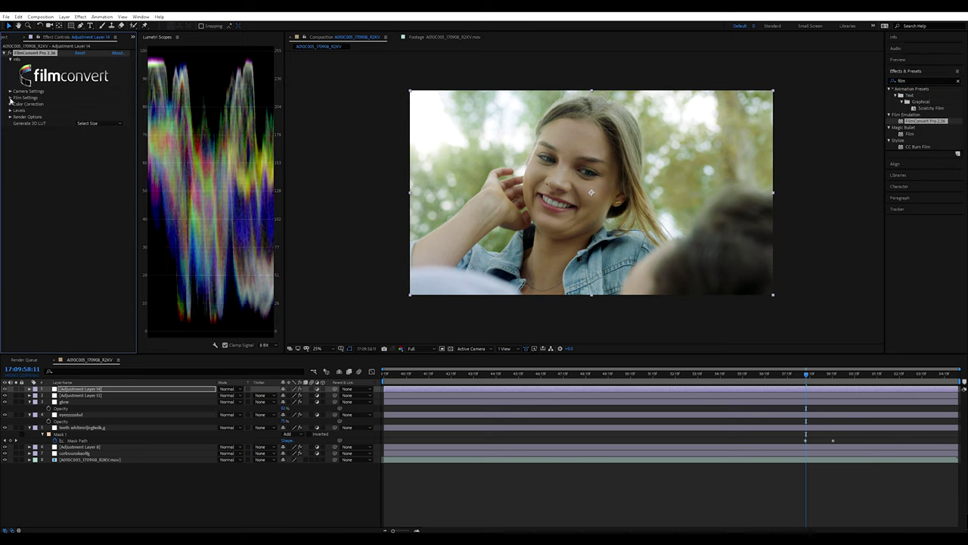
With KD 5207 stock, set FilmConvert's film colour, curve and grain to 0%.
left_click(10, 97)
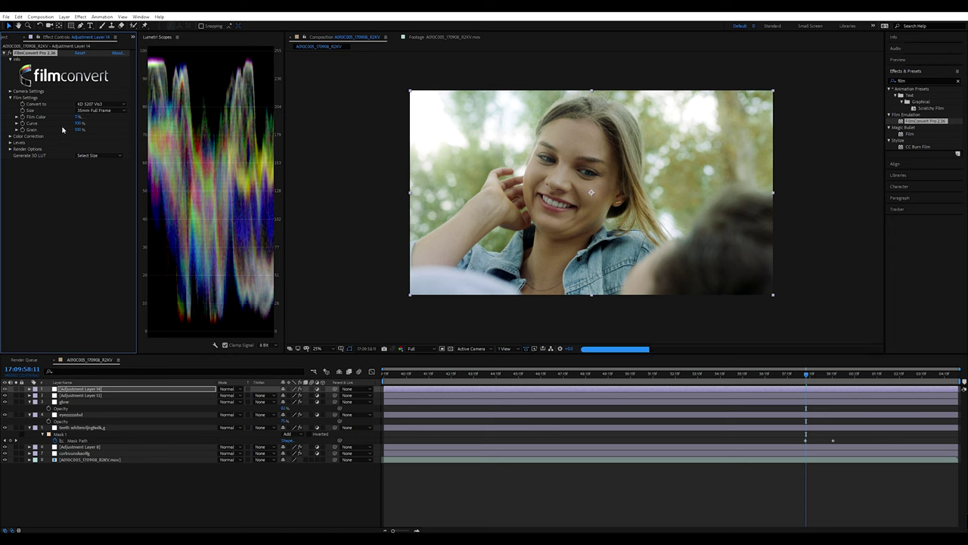
type("0")
key("Tab")
type("0")
key("Return")
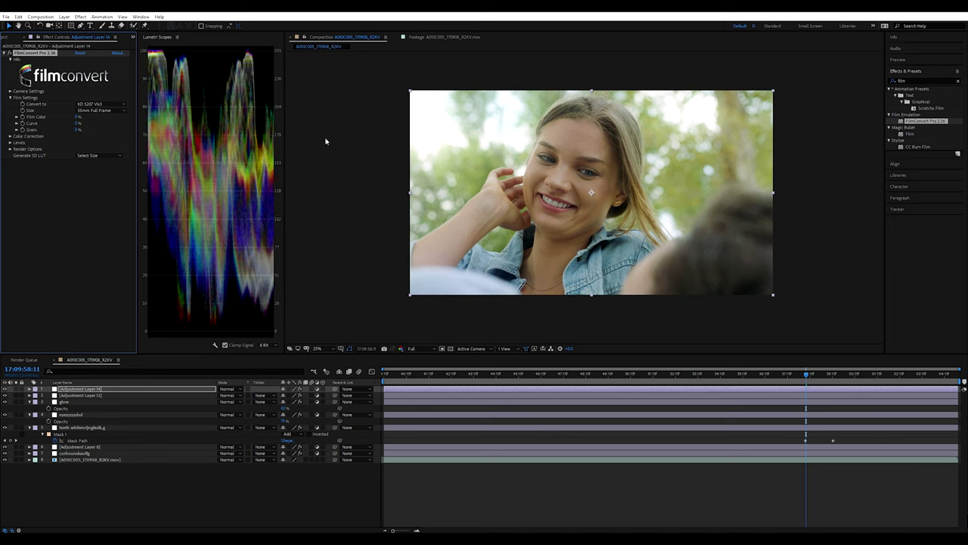
In FilmConvert Color Correction, tint the shadows slightly and darken them a little.
left_click(11, 137)
left_click_drag(44, 174, 48, 177)
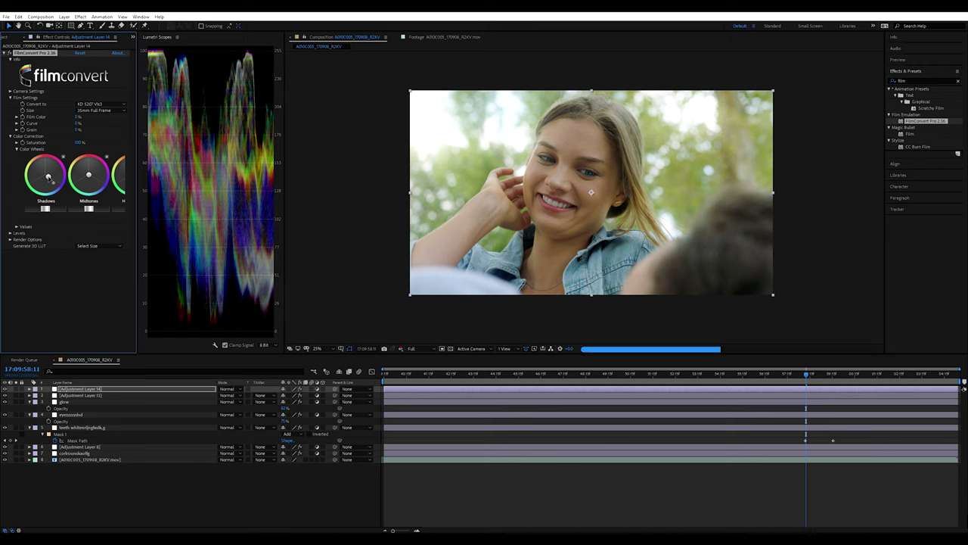
left_click_drag(47, 177, 51, 179)
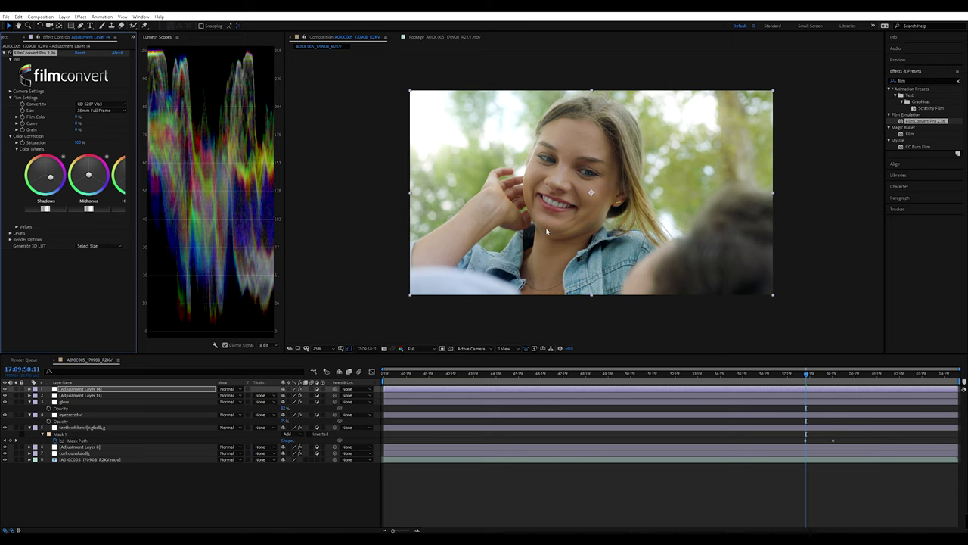
key("period")
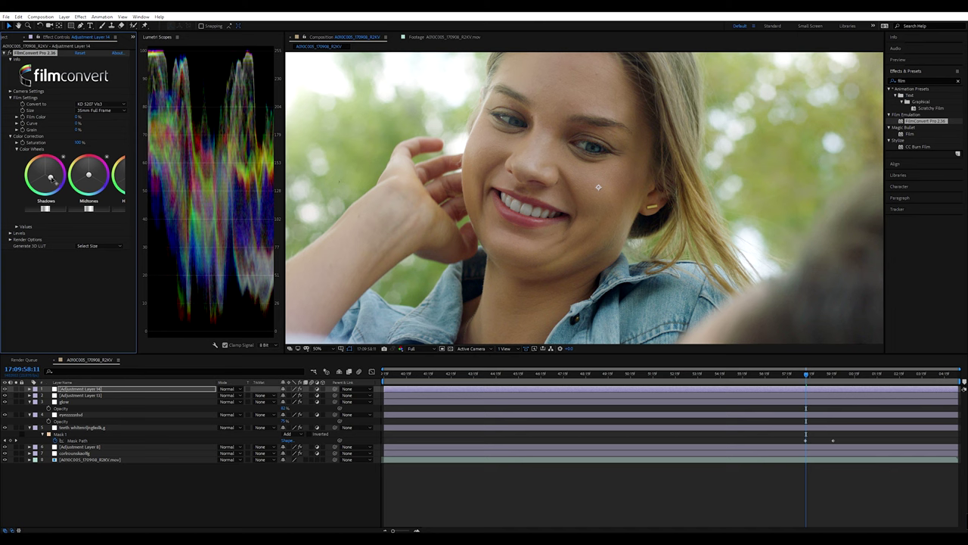
left_click_drag(50, 177, 52, 180)
left_click_drag(52, 179, 49, 209)
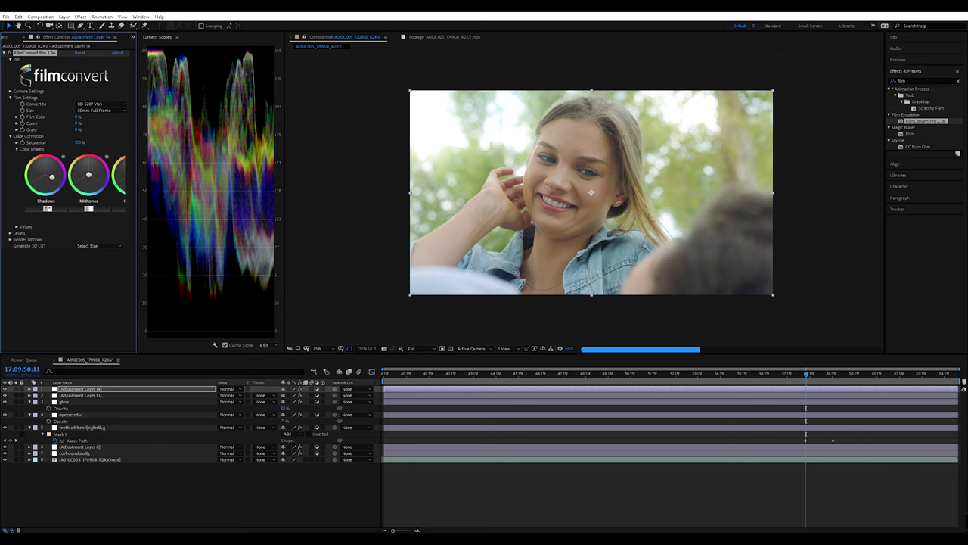
left_click_drag(47, 209, 45, 209)
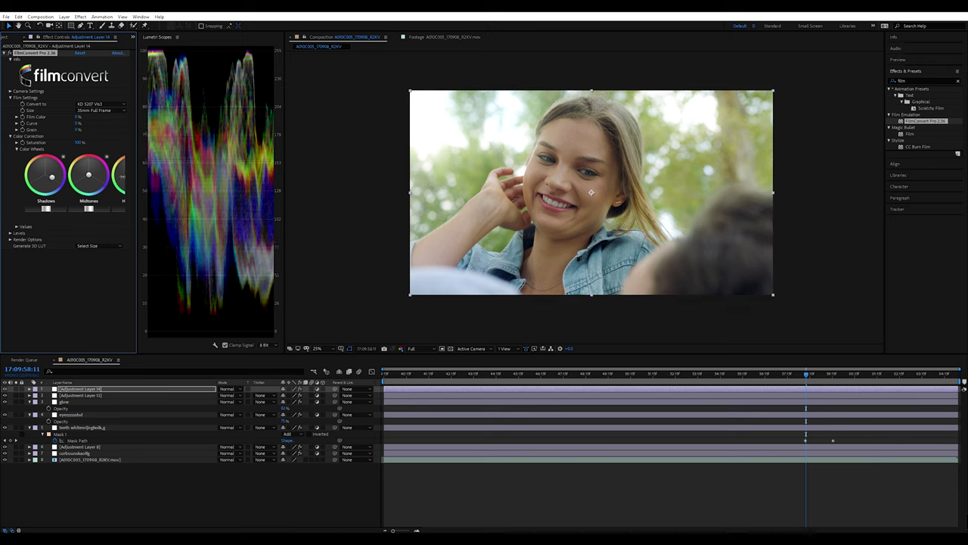
Shift the midtones colour, lower their level slightly, and preview from earlier in the clip.
left_click_drag(89, 175, 88, 176)
left_click_drag(87, 174, 87, 174)
left_click_drag(90, 209, 86, 209)
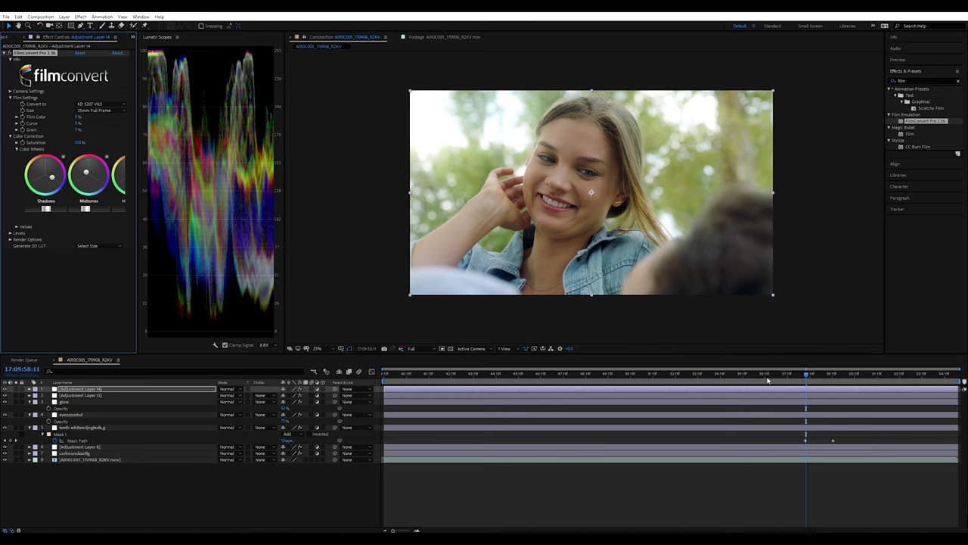
left_click(667, 373)
key("space")
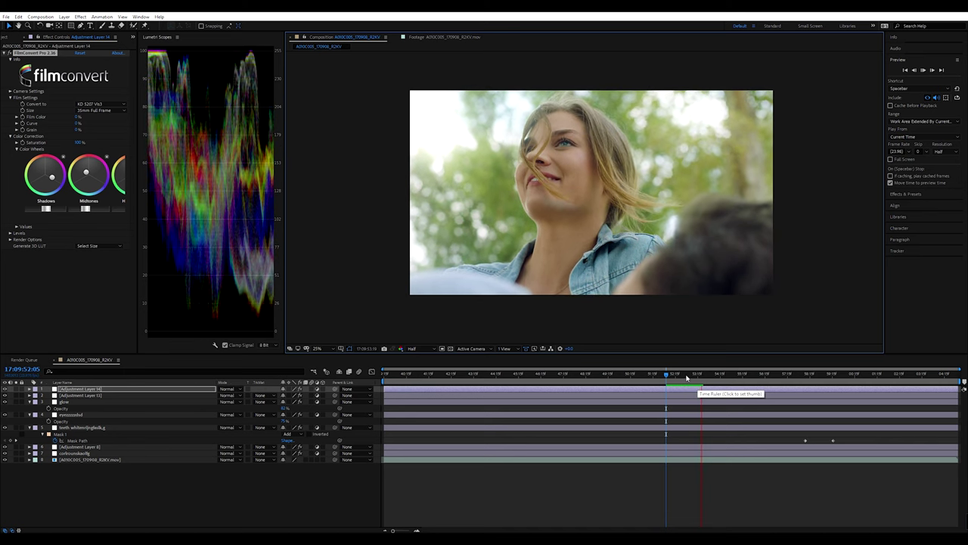
Stop at frame 17:09:58:09, zoom in on her face, and cancel the Save As dialog.
left_click_drag(687, 376, 803, 391)
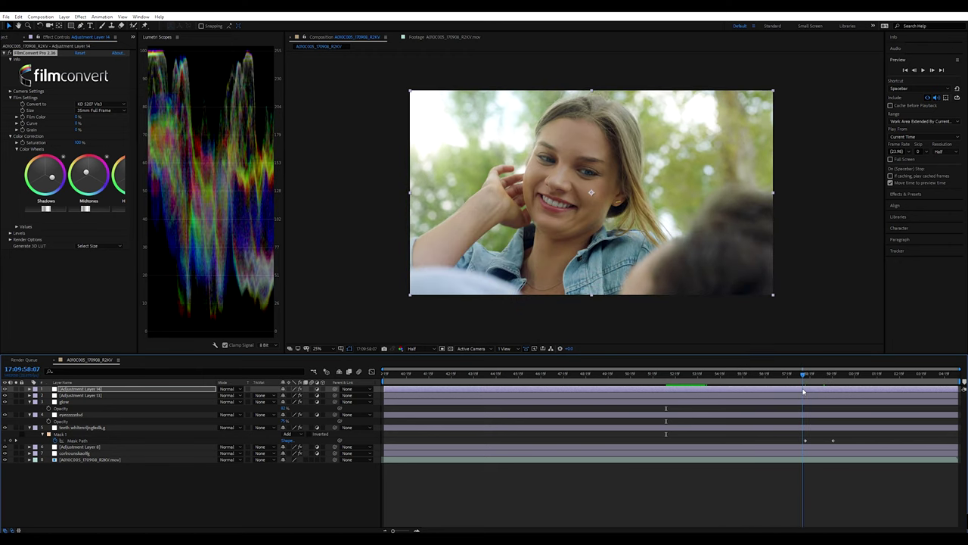
left_click_drag(804, 391, 804, 393)
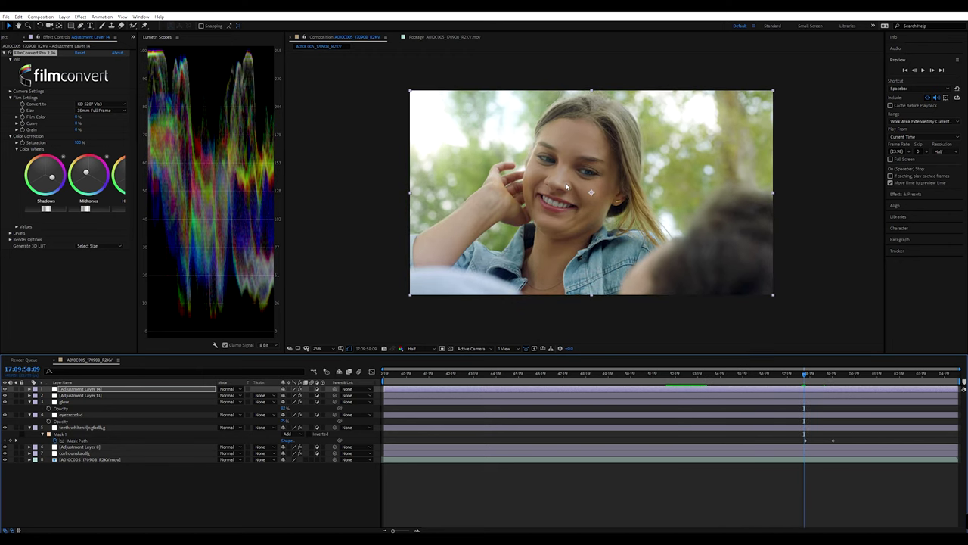
key("period")
key("period")
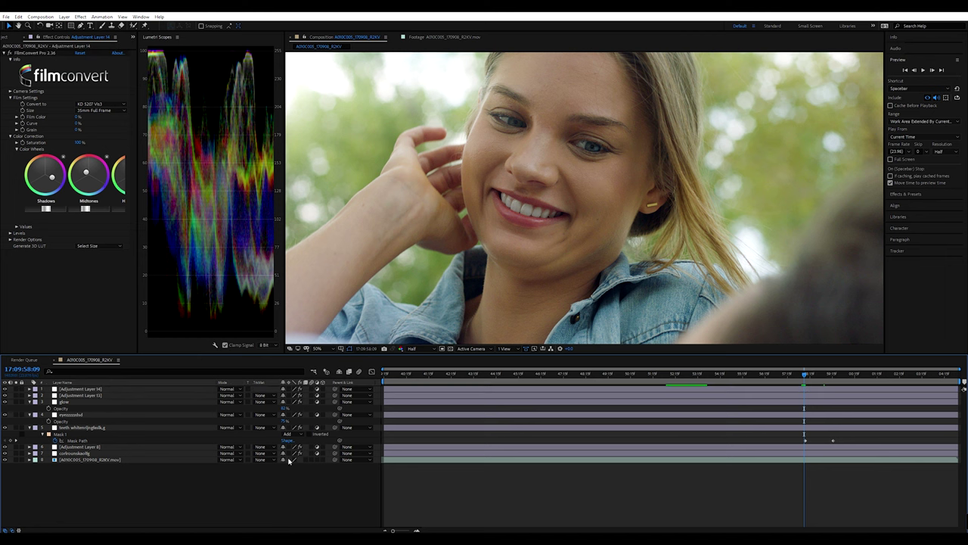
key("ctrl+s")
left_click(427, 281)
Create an adjustment layer named 'eye', then delete it.
key("ctrl+alt+y")
key("Return")
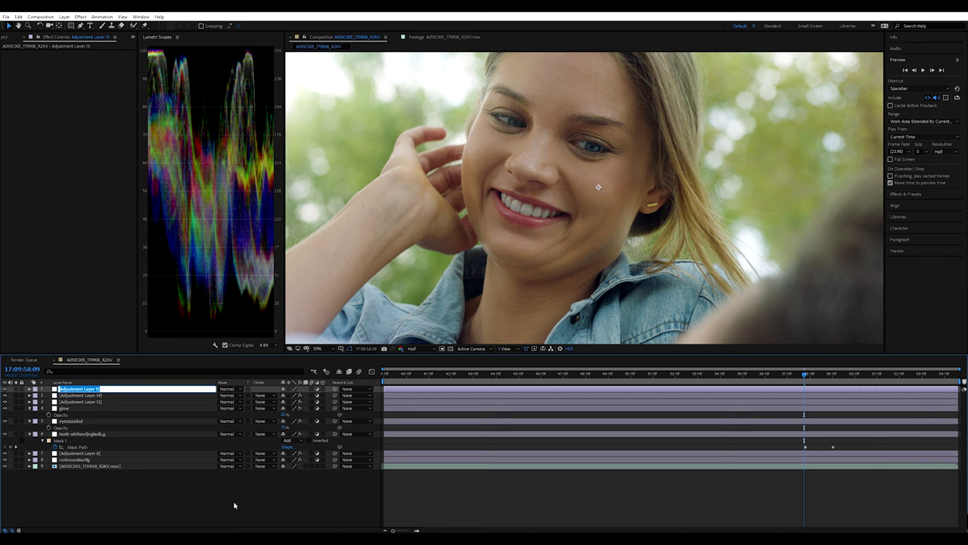
type("eye colorerssdsd")
left_click(200, 482)
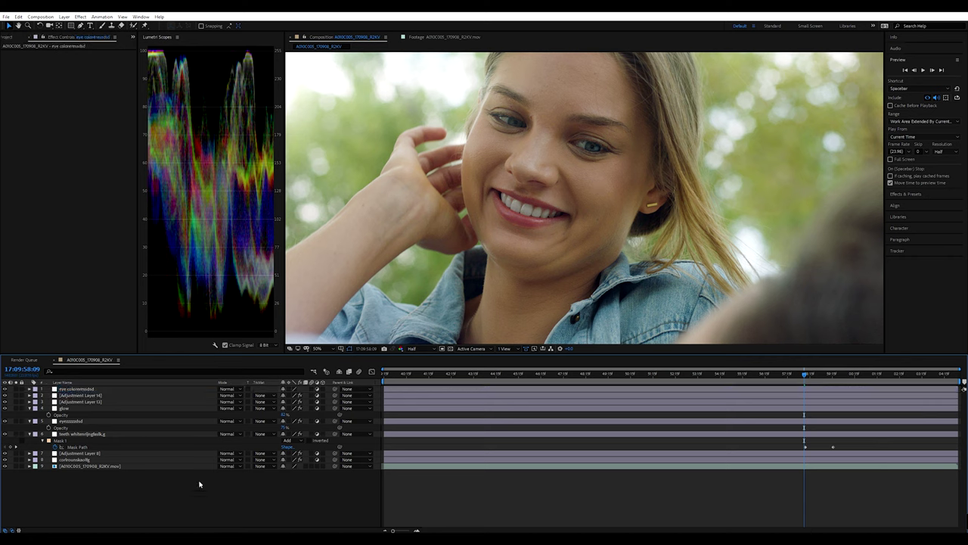
left_click(153, 390)
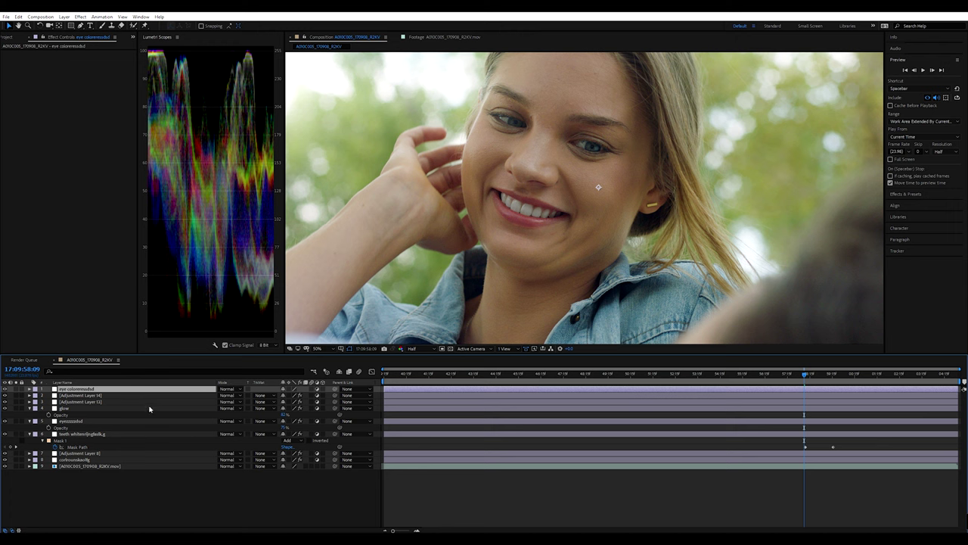
key("Delete")
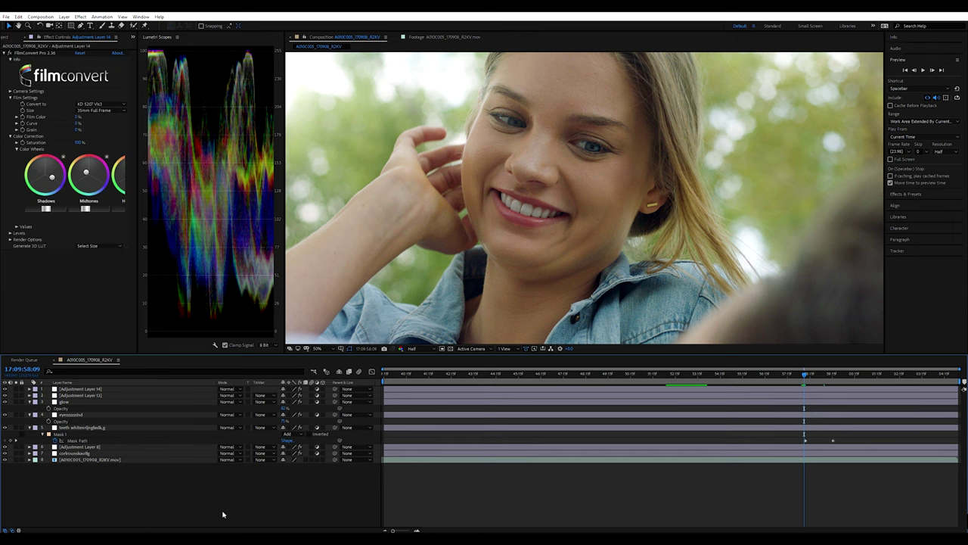
Start a new white comp-size solid and begin naming it 'those'.
key("ctrl+y")
left_click(479, 318)
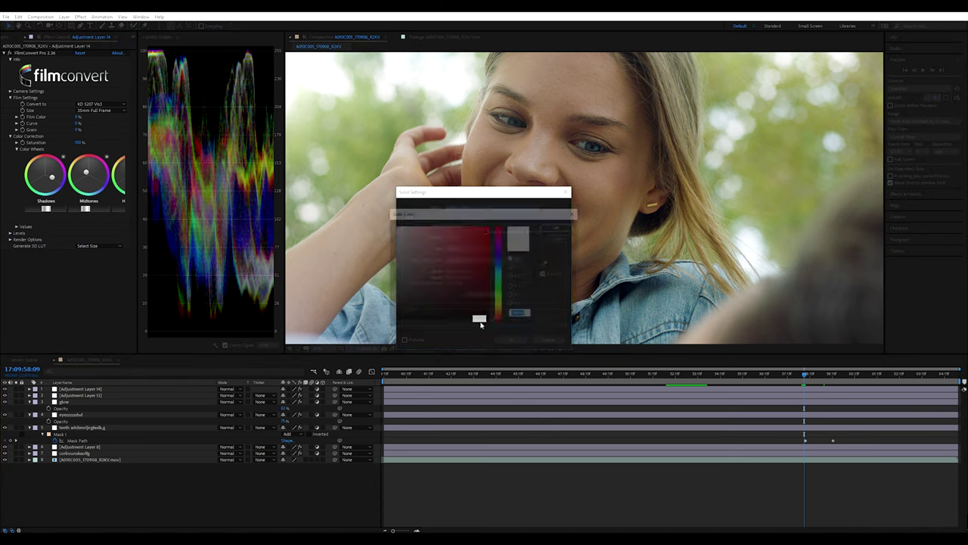
left_click(559, 227)
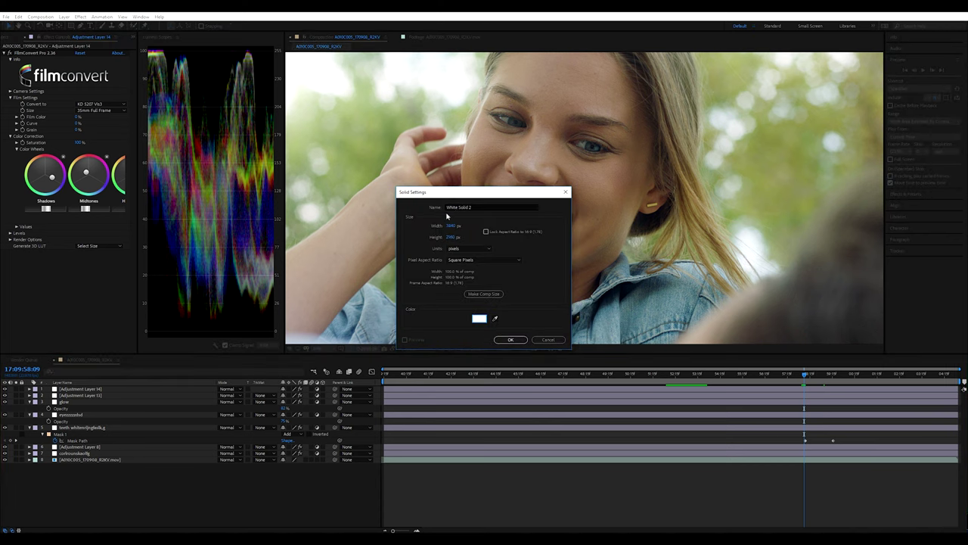
left_click(474, 206)
key("ctrl+a")
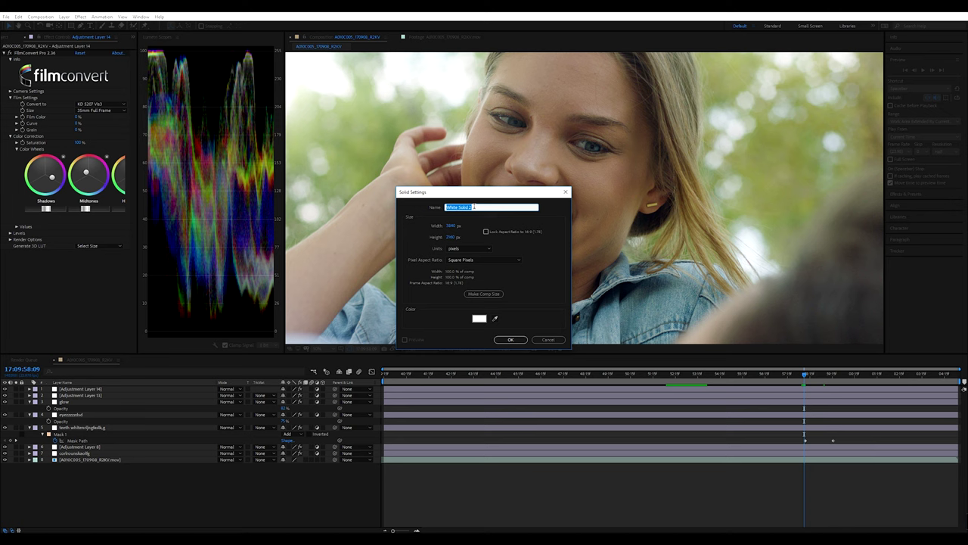
type("those eyesdsd")
Create the white solid 'those eyesdsd', hide it, and set the viewer to Full resolution.
key("Return")
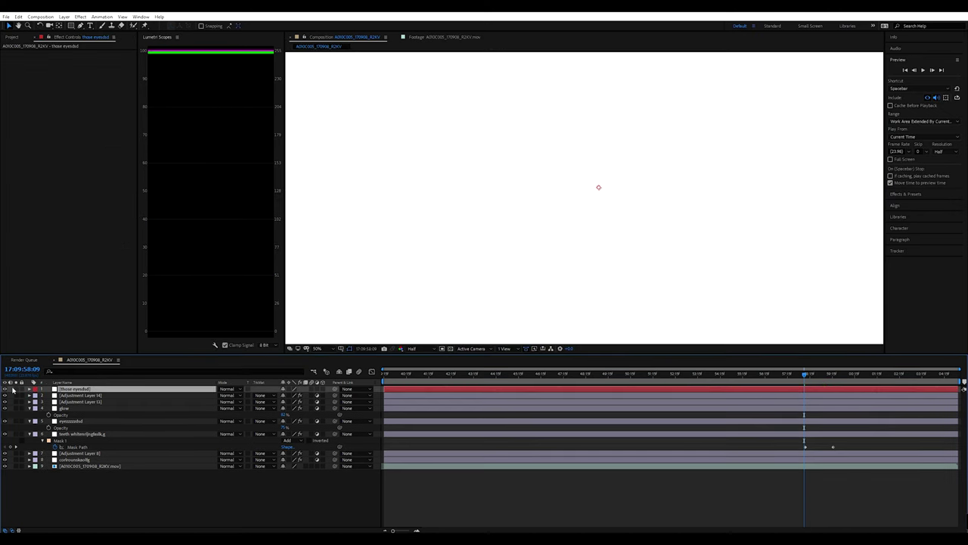
left_click(6, 389)
key("period")
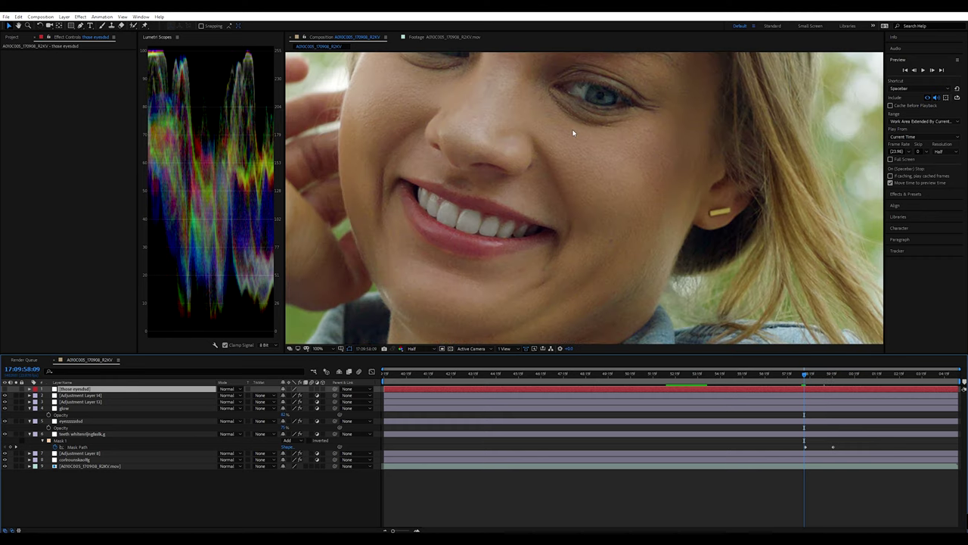
scroll(647, 128, "up", 3)
scroll(651, 185, "up", 1)
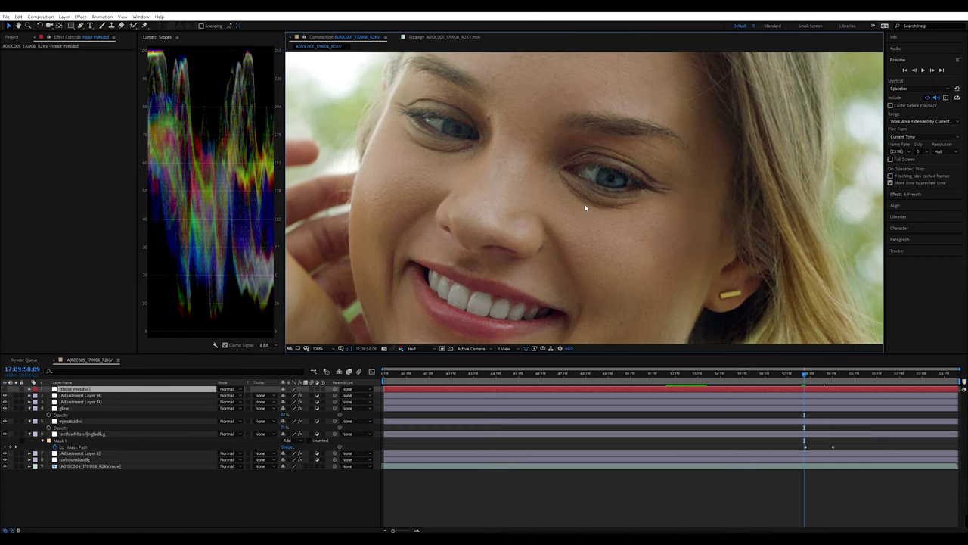
left_click(416, 348)
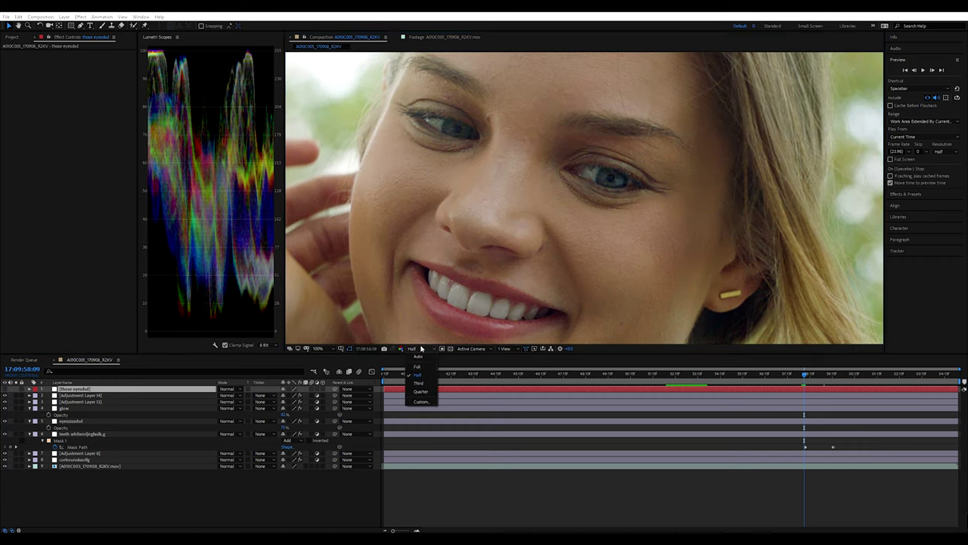
left_click(421, 370)
Draw a closed pen mask around the first iris.
key("period")
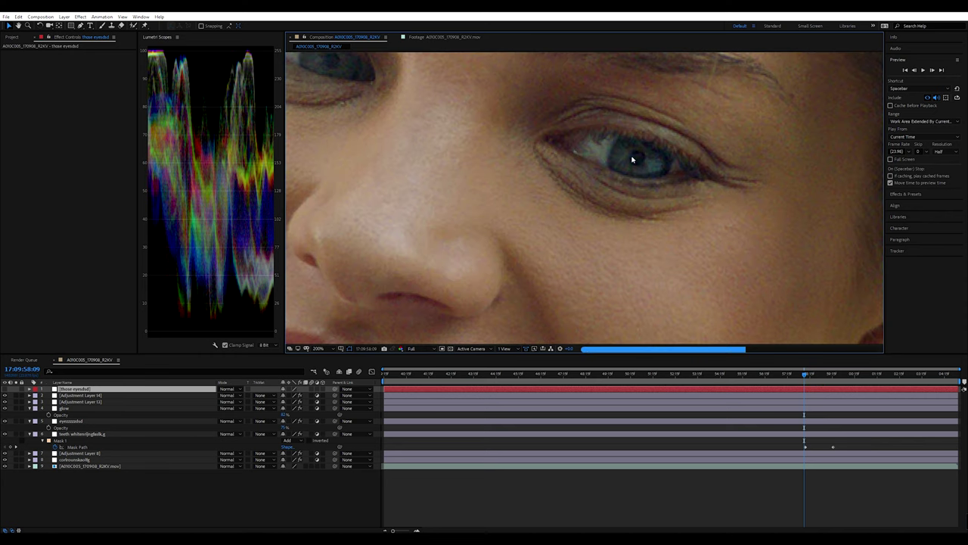
key("g")
left_click(612, 148)
left_click(614, 167)
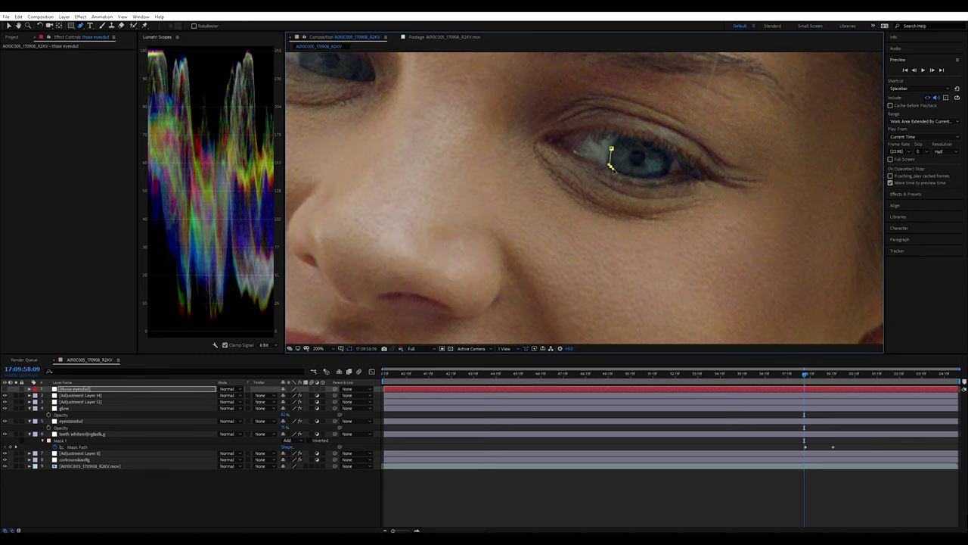
left_click(635, 177)
left_click(669, 169)
left_click(666, 150)
left_click(627, 139)
left_click(612, 149)
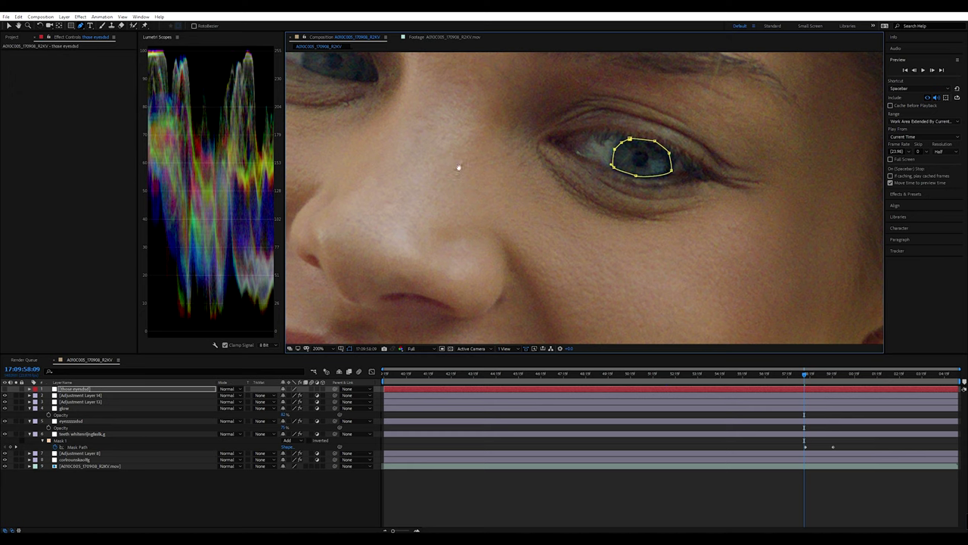
Draw a closed pen mask around the second iris.
left_click(449, 128)
left_click(445, 146)
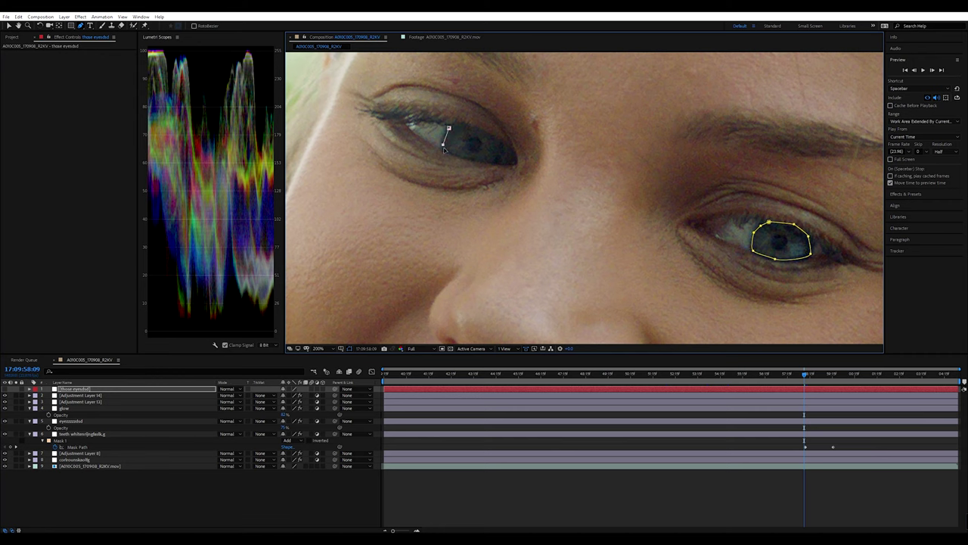
left_click_drag(465, 159, 475, 159)
left_click(497, 160)
left_click(506, 150)
left_click(470, 128)
left_click(449, 128)
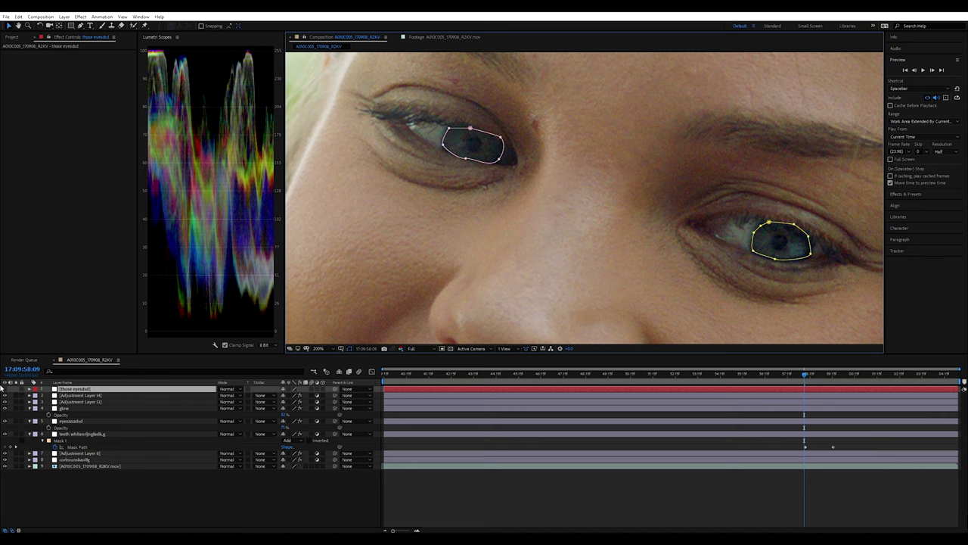
Feather the eye masks and set the solid's blend mode to Classic Color Dodge.
key("v")
key("f")
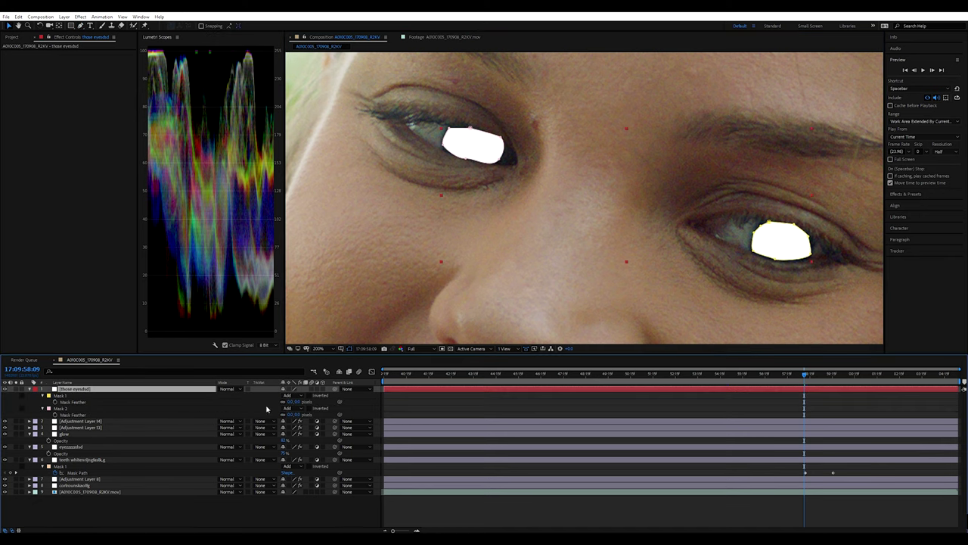
left_click_drag(291, 403, 293, 415)
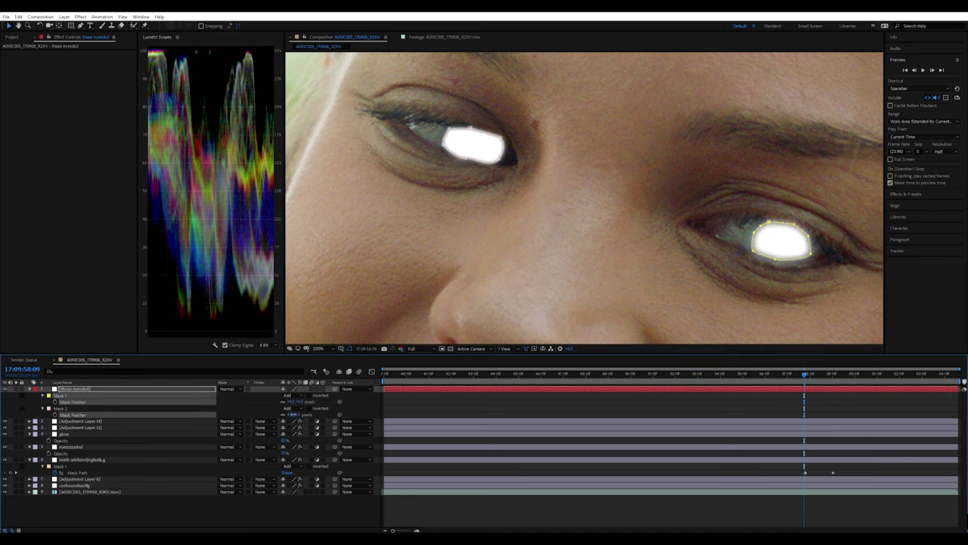
left_click(229, 388)
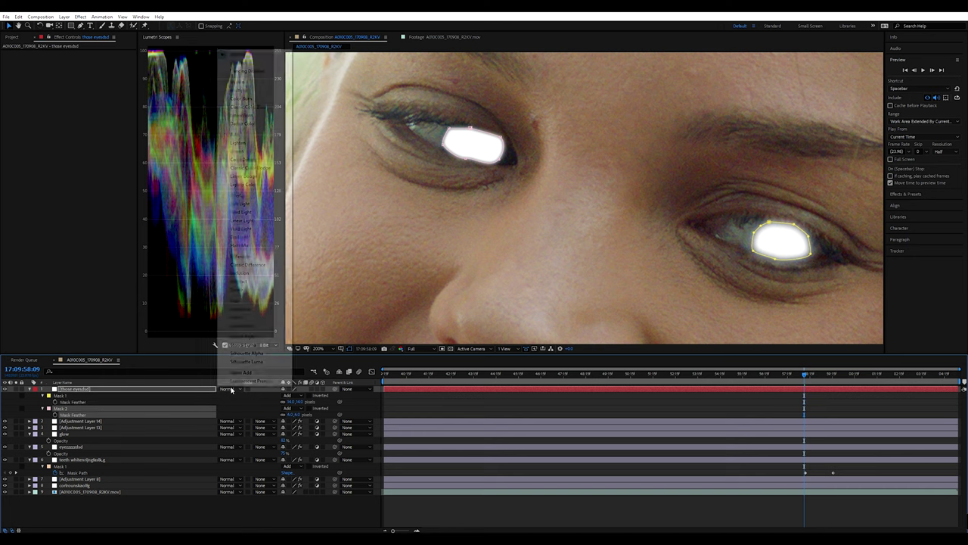
left_click(253, 168)
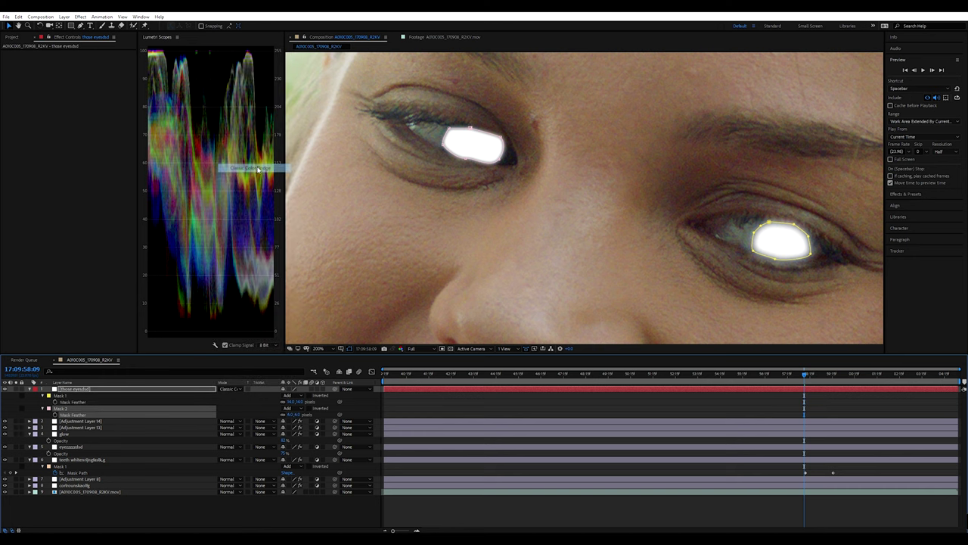
left_click(265, 401)
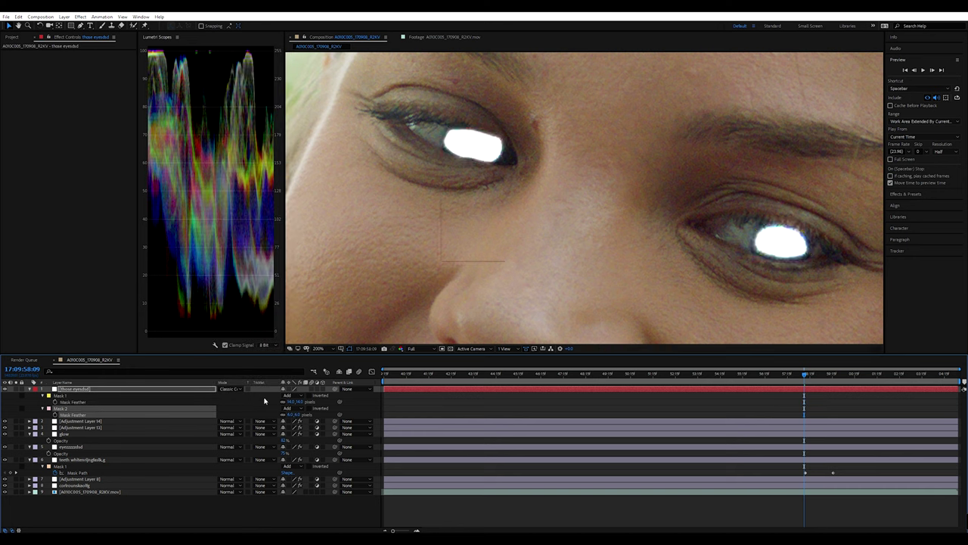
key("comma")
key("comma")
key("comma")
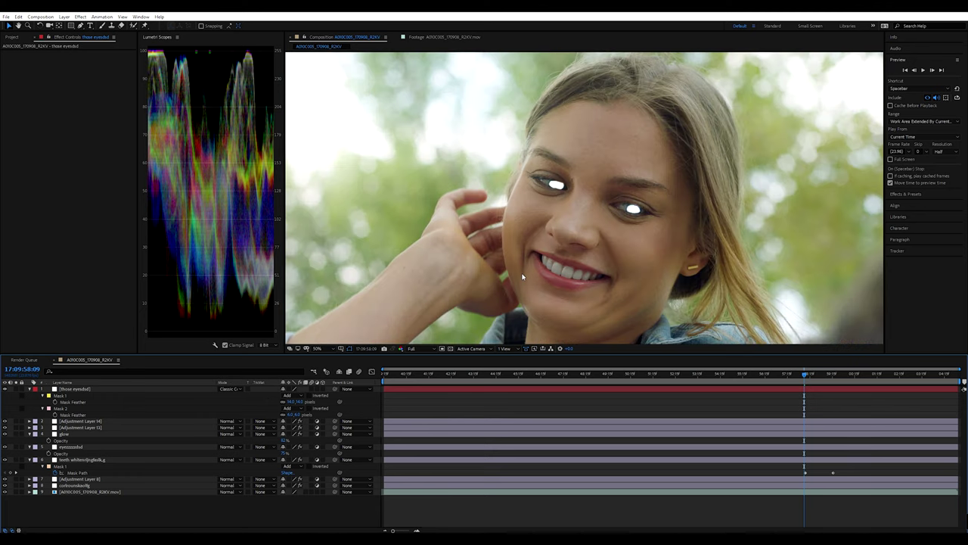
Reveal the eye solid's Opacity property and select it for lowering.
left_click(95, 390)
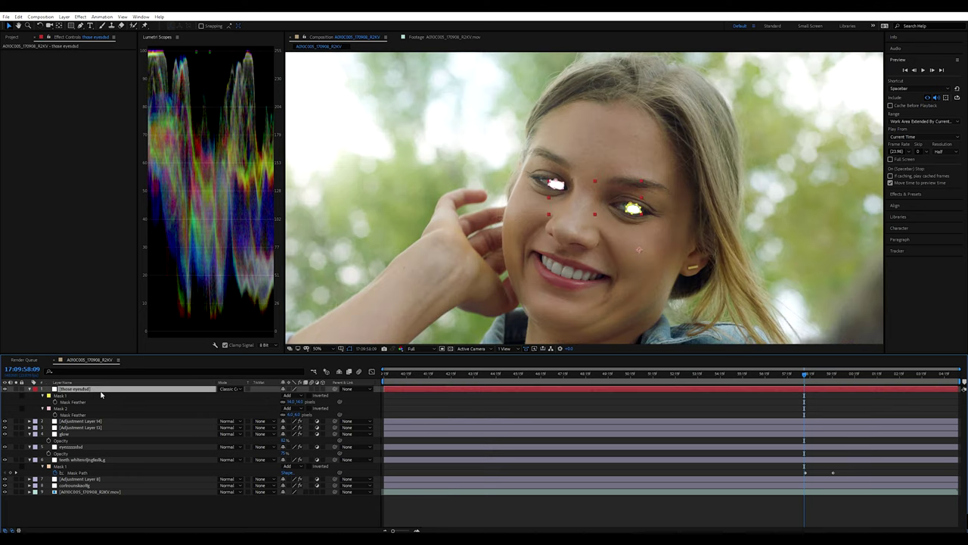
key("t")
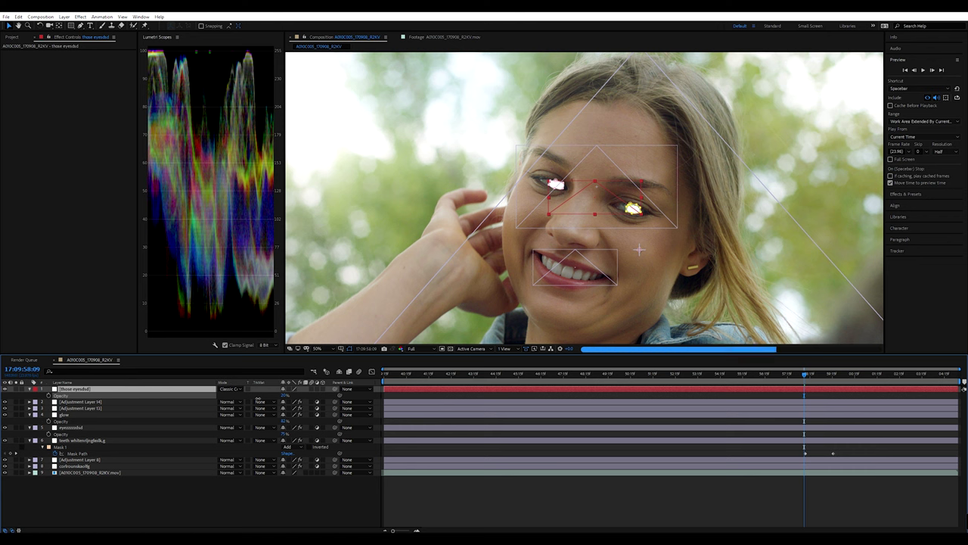
left_click(355, 307)
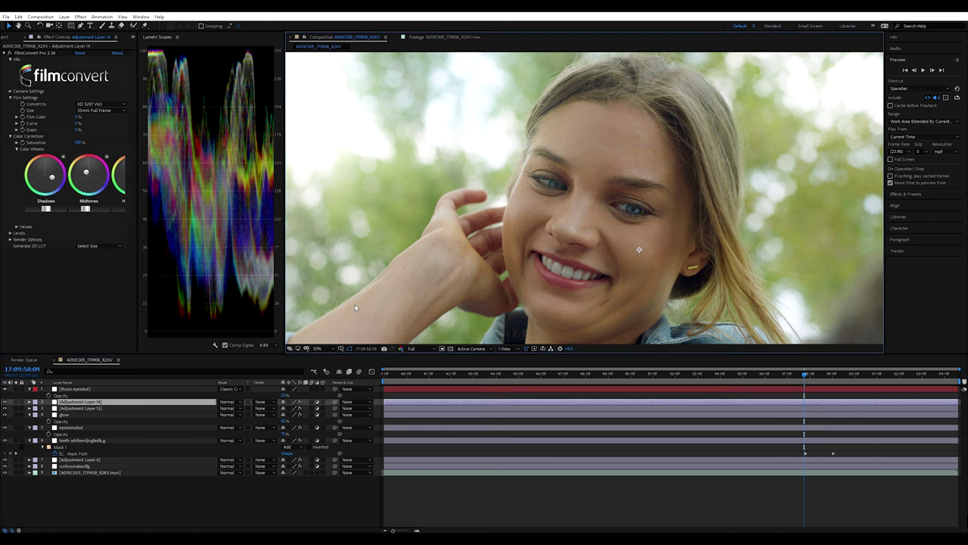
left_click(276, 396)
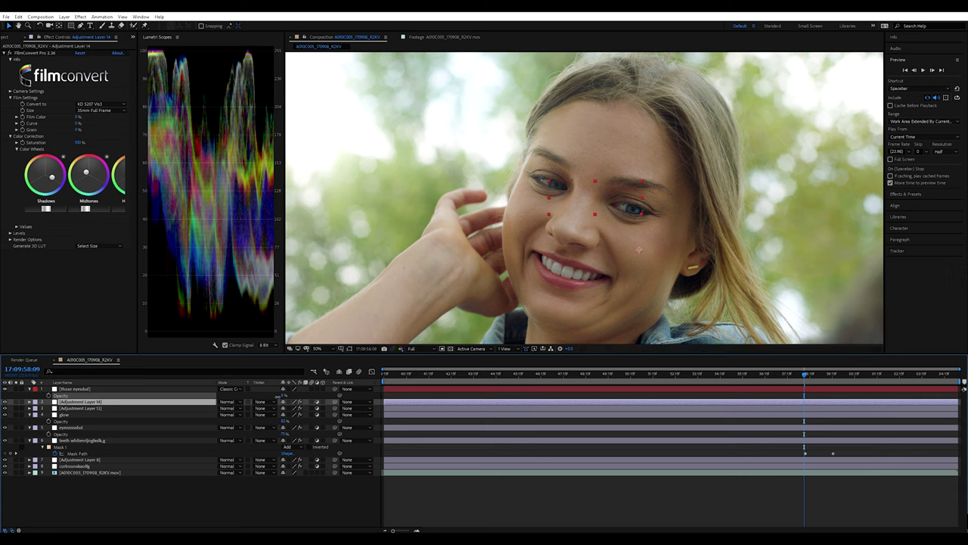
left_click(76, 388)
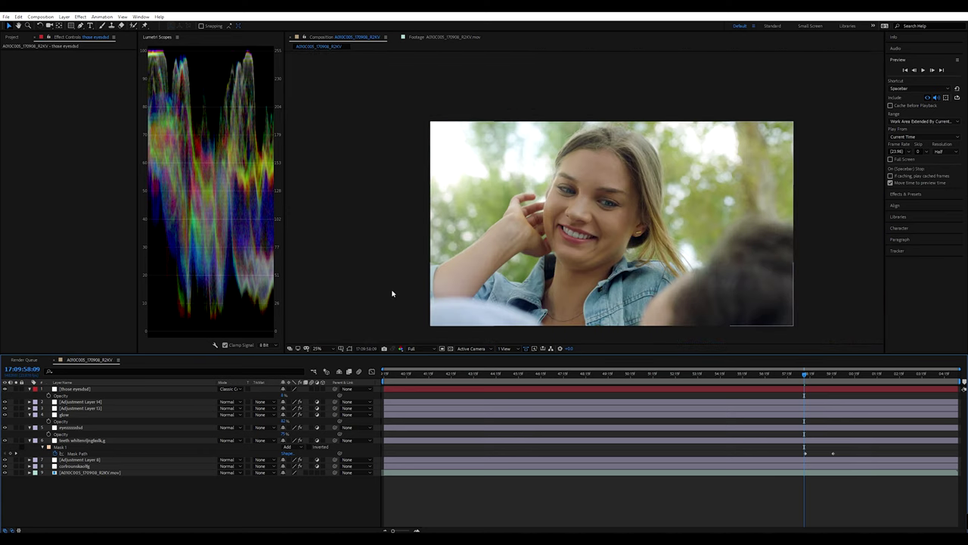
Commit a faint opacity on the eye layer and toggle it off and on to compare.
scroll(392, 294, "down", 2)
left_click_drag(500, 283, 443, 264)
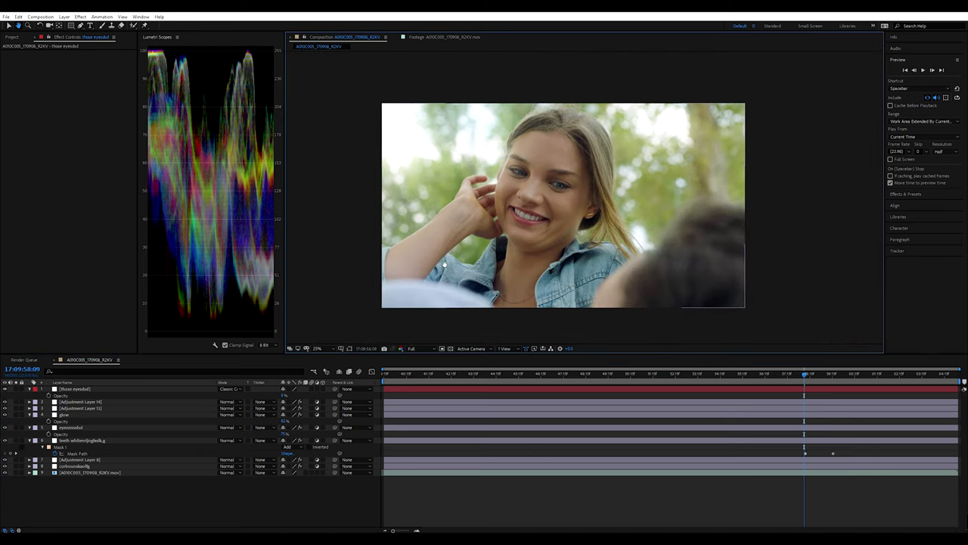
left_click(318, 349)
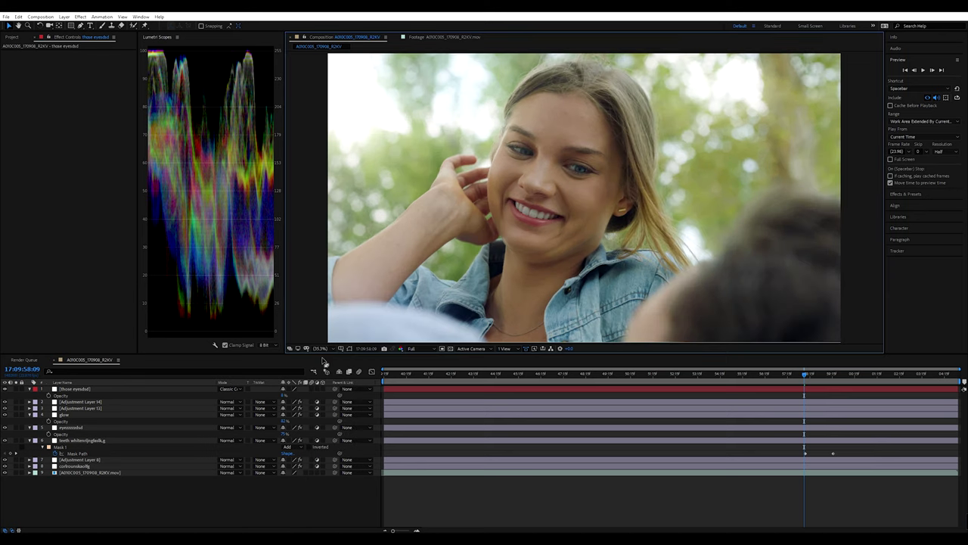
left_click(63, 389)
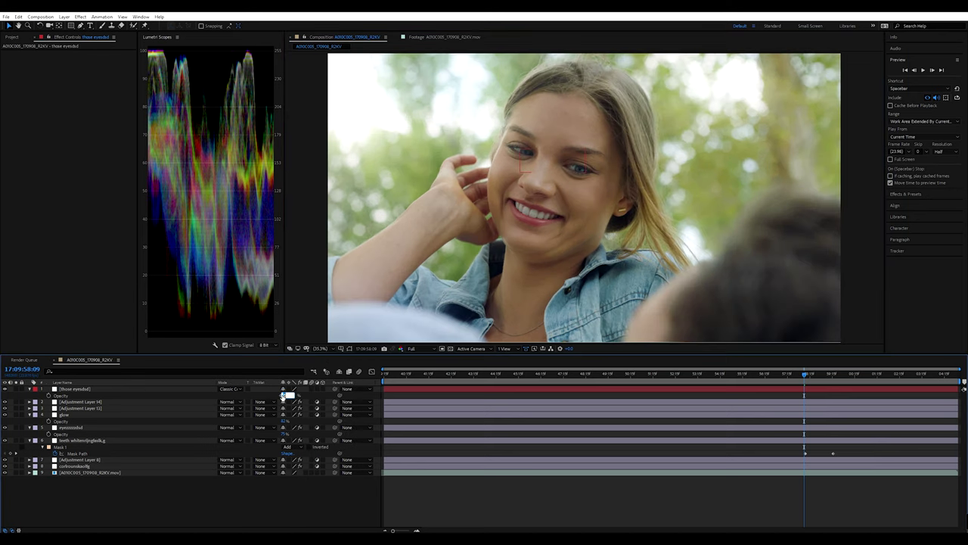
left_click(302, 501)
left_click(5, 389)
left_click(6, 389)
left_click(6, 389)
left_click(5, 389)
Zoom in on the eyes to inspect, then view the whole frame at 33.3%.
scroll(547, 269, "up", 2)
scroll(547, 269, "up", 1)
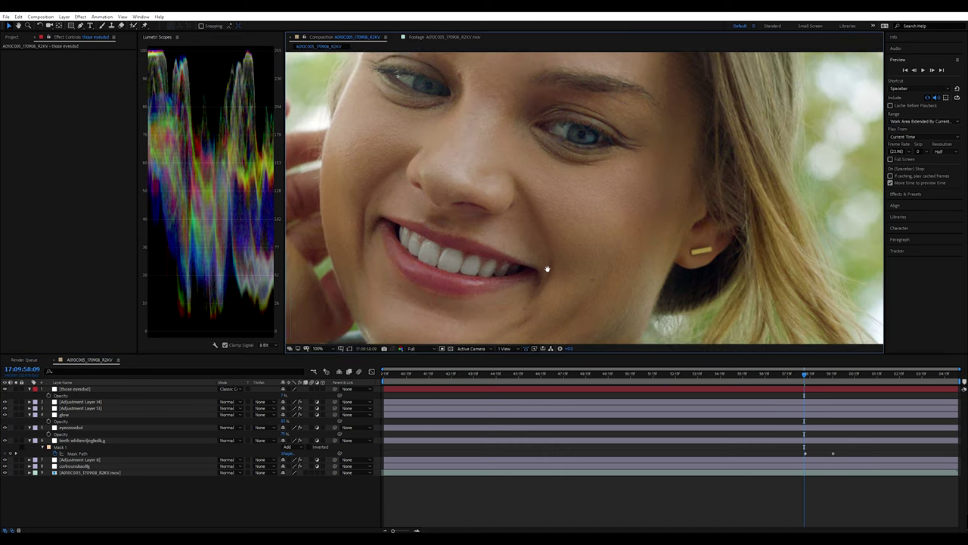
left_click_drag(547, 269, 597, 322)
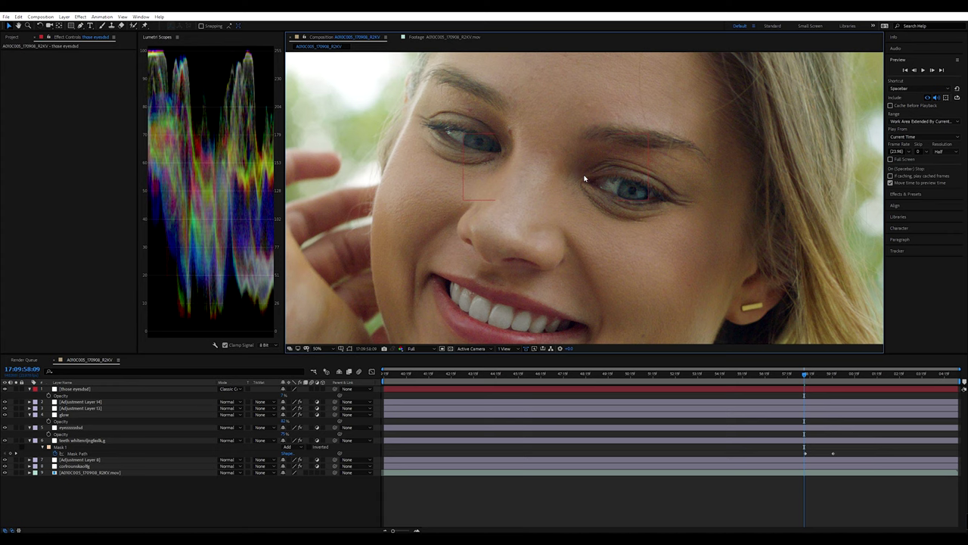
scroll(590, 196, "down", 2)
scroll(596, 222, "down", 2)
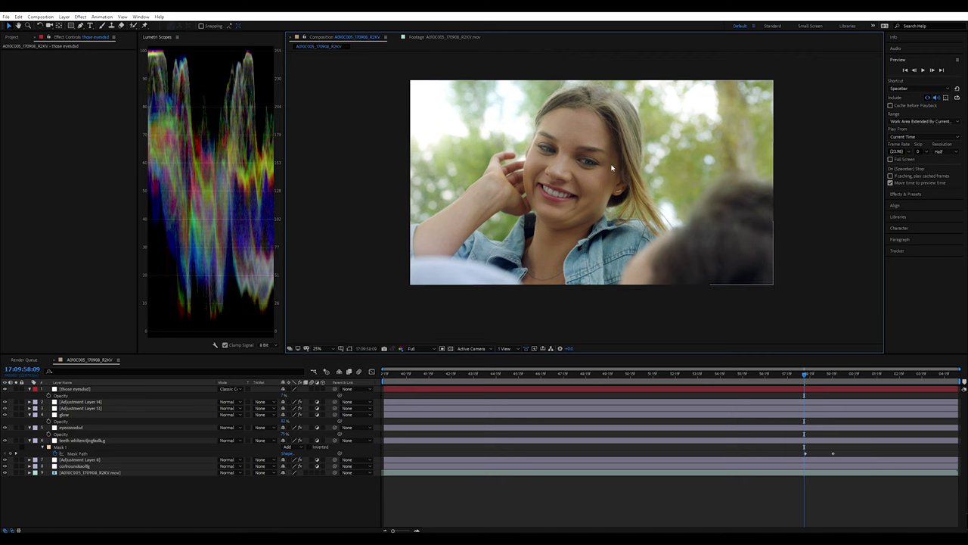
key("slash")
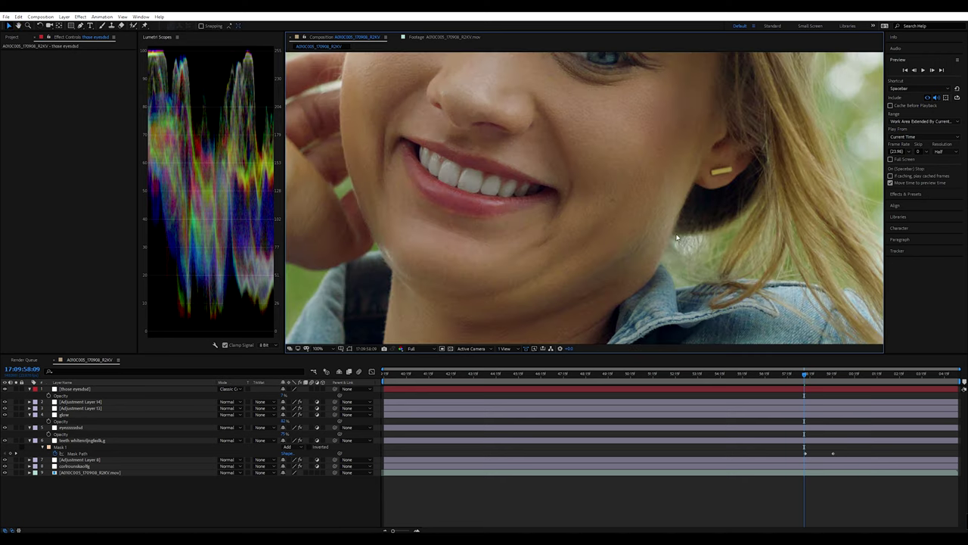
scroll(681, 201, "up", 2)
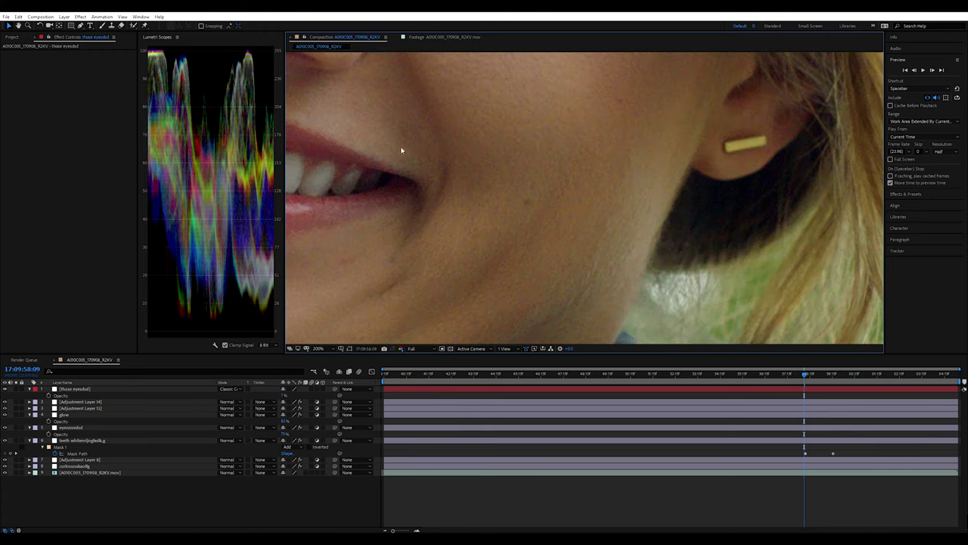
key("comma")
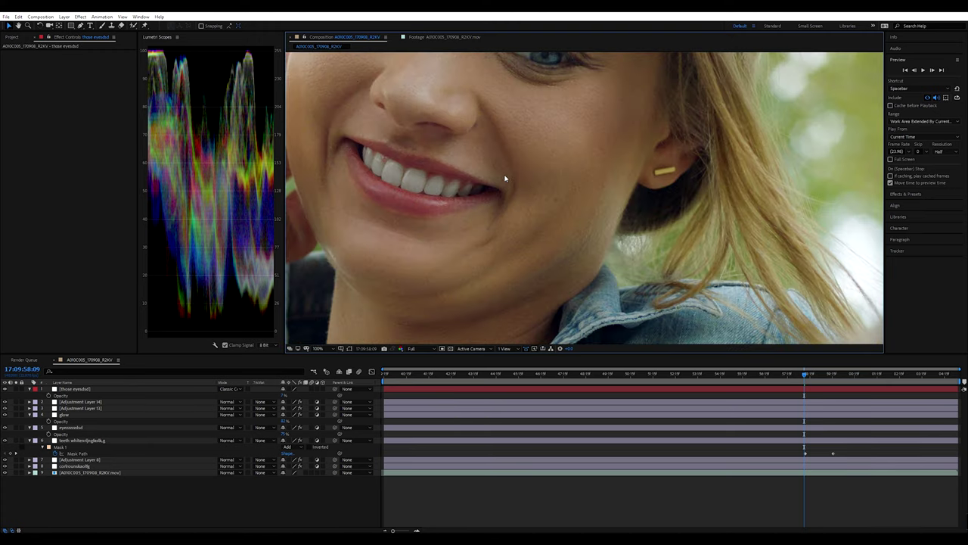
key("comma")
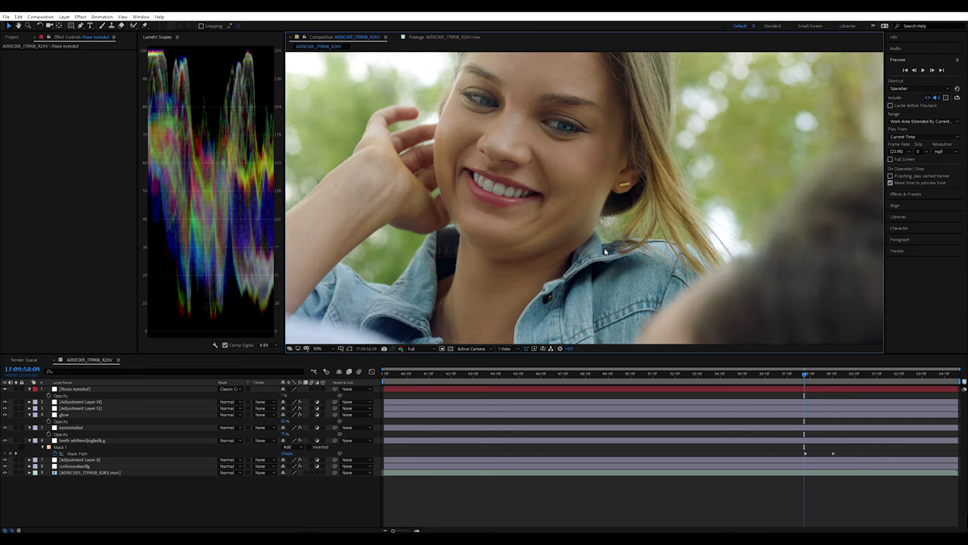
key("period")
scroll(561, 239, "up", 2)
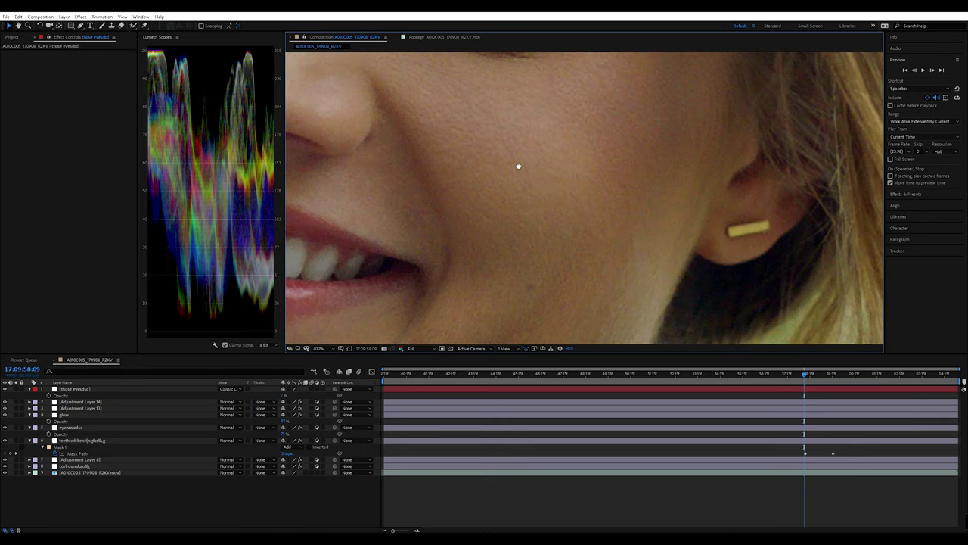
left_click_drag(519, 166, 541, 276)
key("comma")
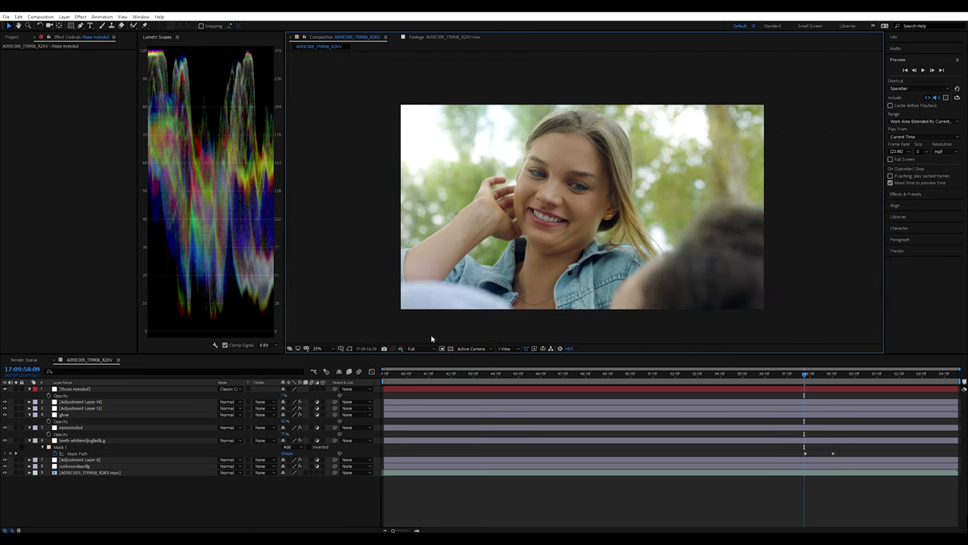
left_click(322, 349)
left_click(324, 415)
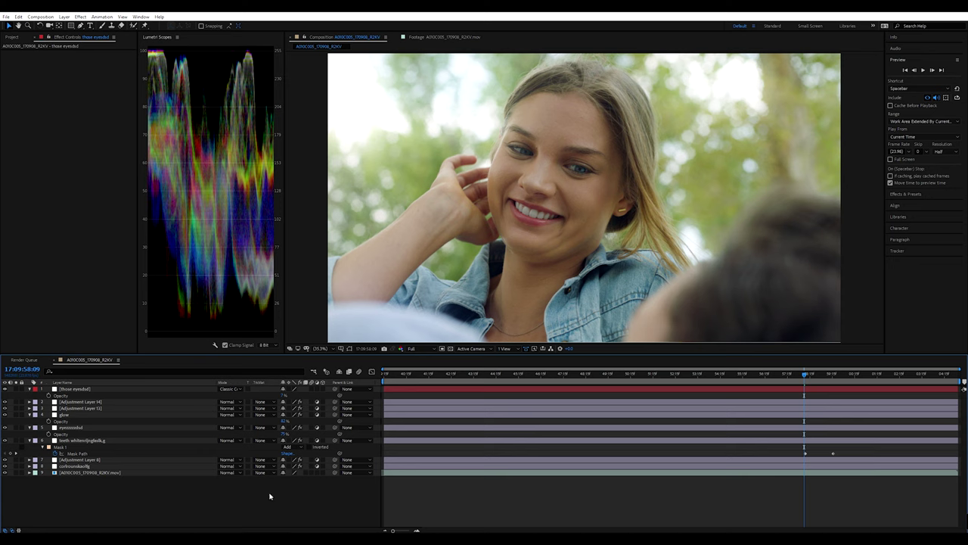
Add an adjustment layer with HDR Highlight Compression, Amount 6%.
key("ctrl+alt+y")
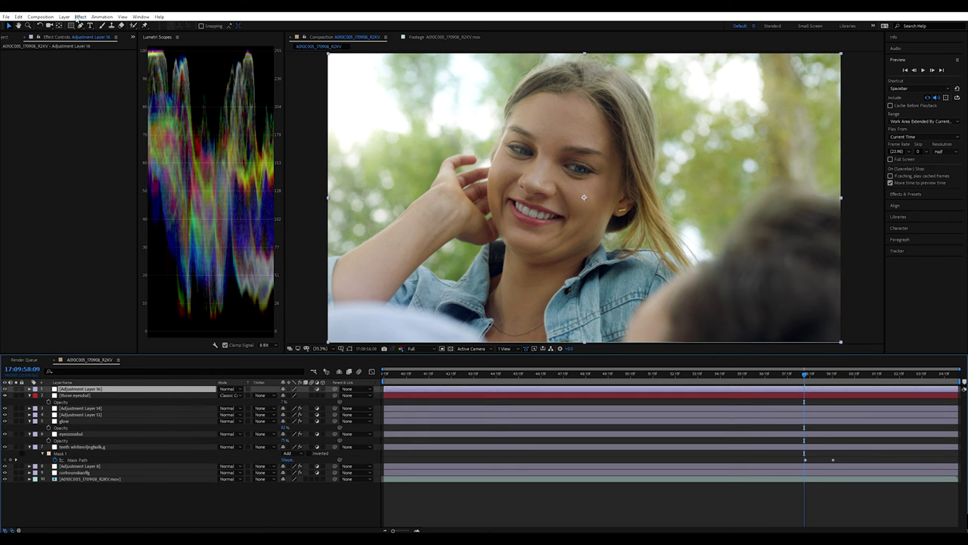
left_click(80, 17)
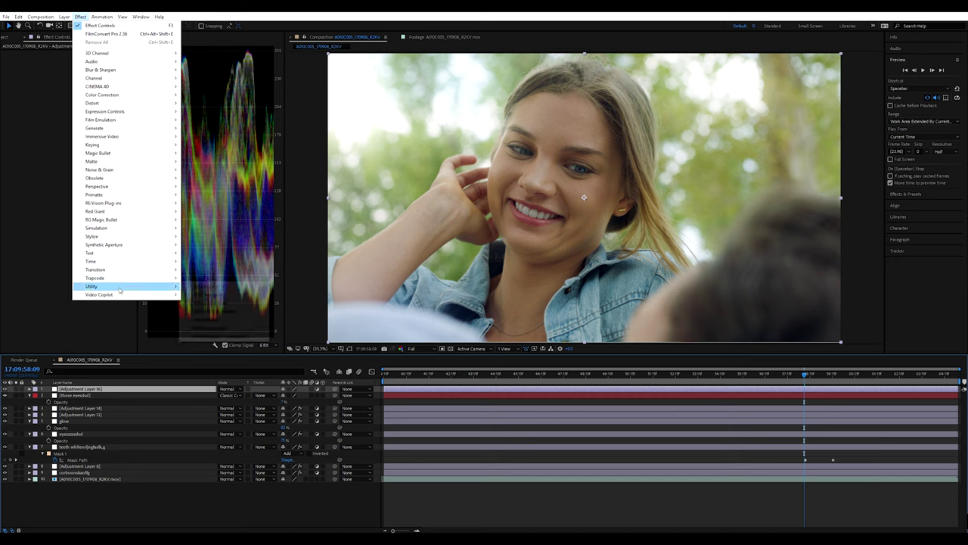
mouse_move(125, 286)
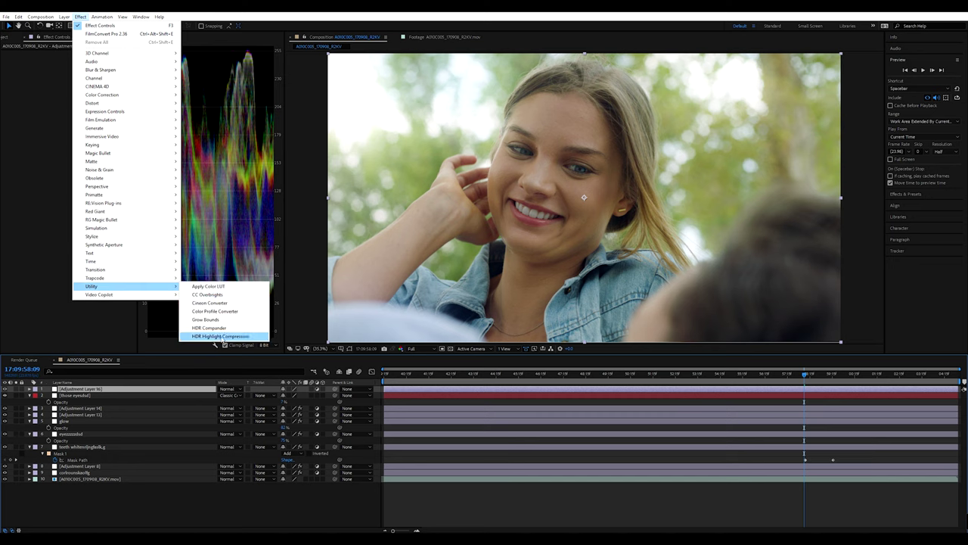
left_click(220, 336)
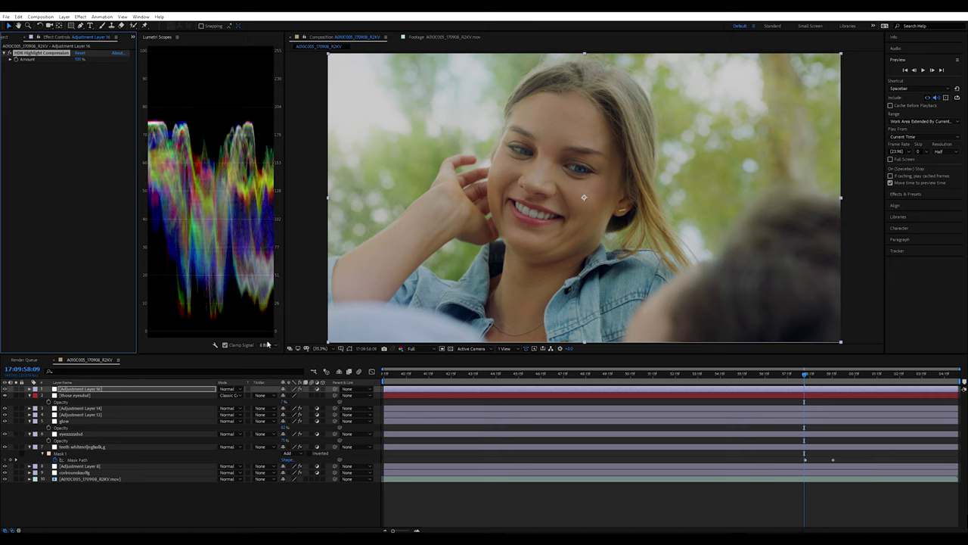
left_click(77, 59)
type("6")
key("Return")
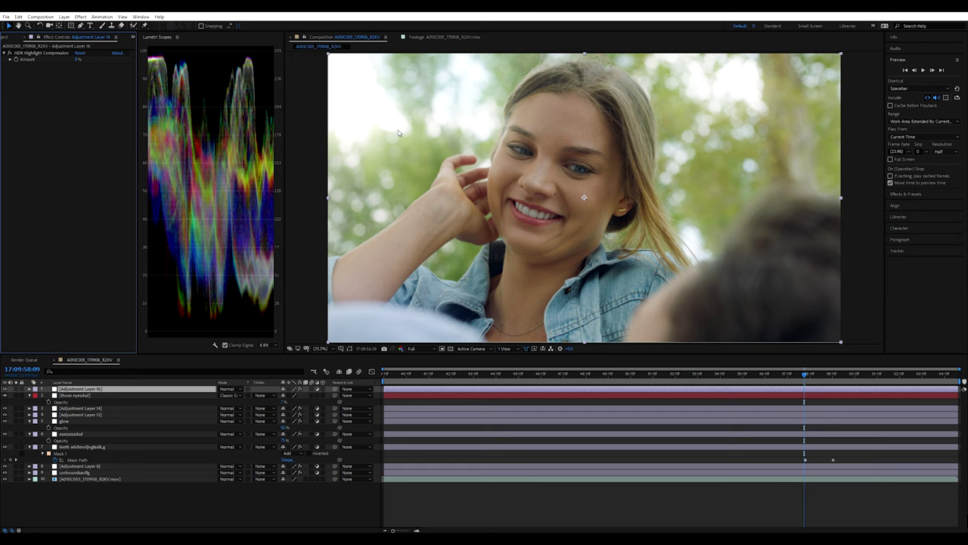
scroll(538, 225, "down", 1)
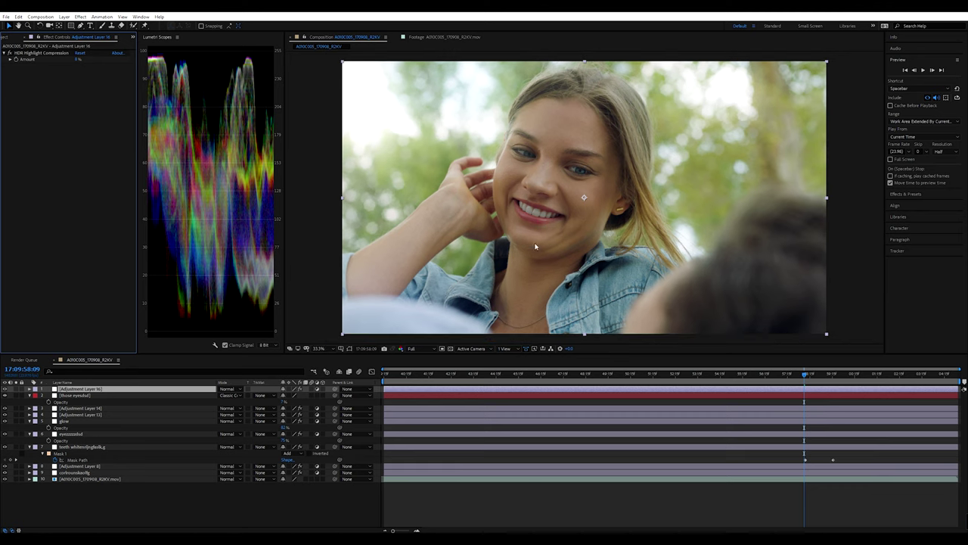